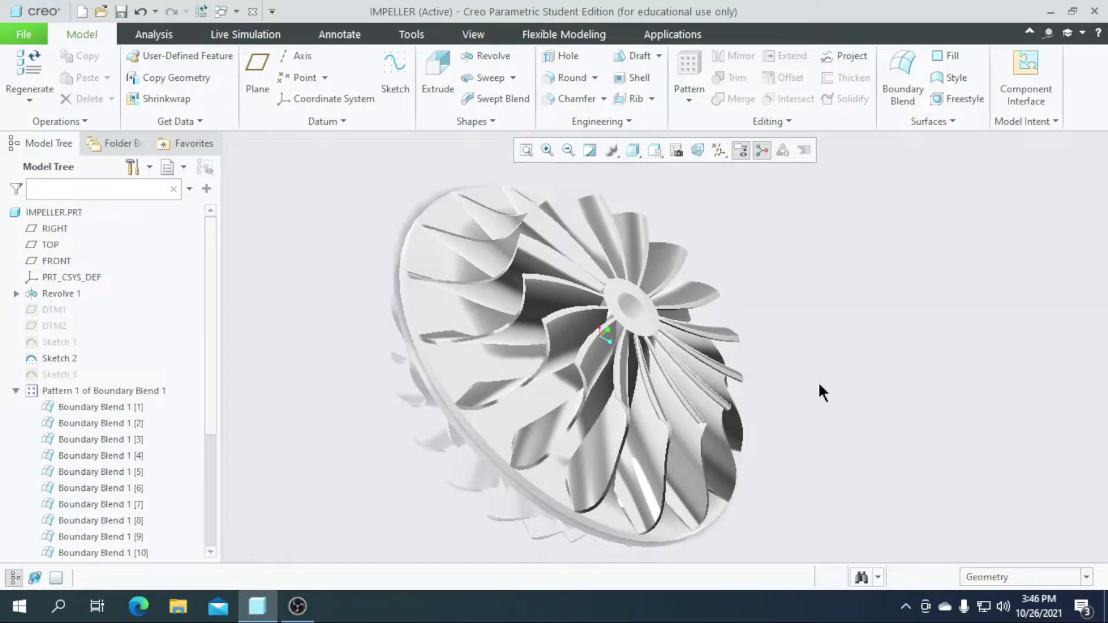
pyautogui.moveTo(839, 391); pyautogui.dragTo(782, 398, button='middle')
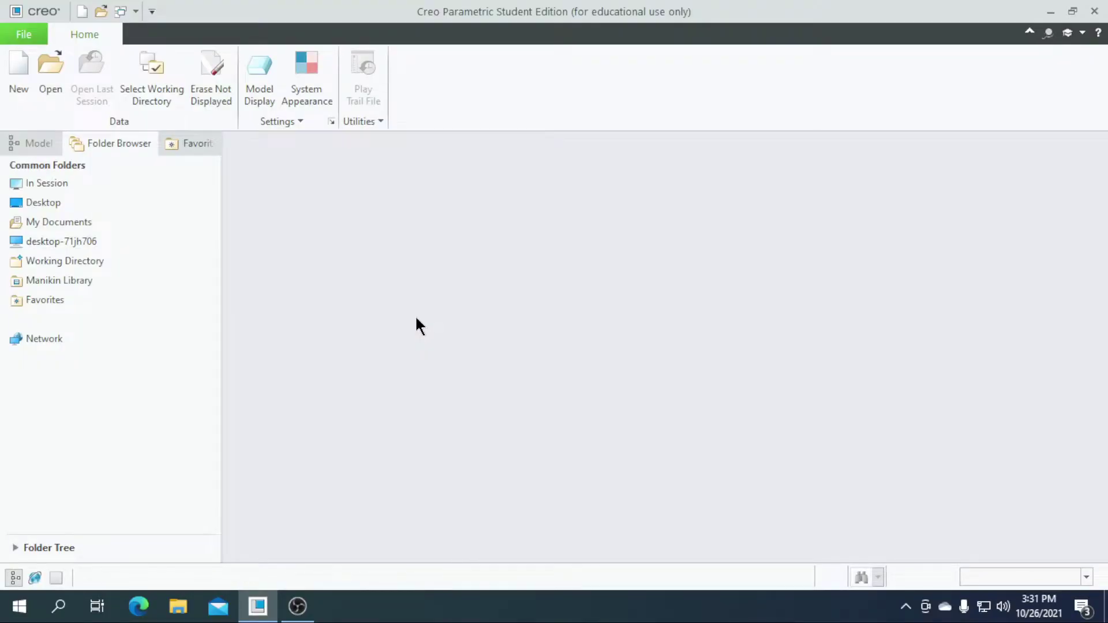
# Create a new solid part named Impeller using the mmns_part_solid template instead of the default one
pyautogui.click(11, 81)
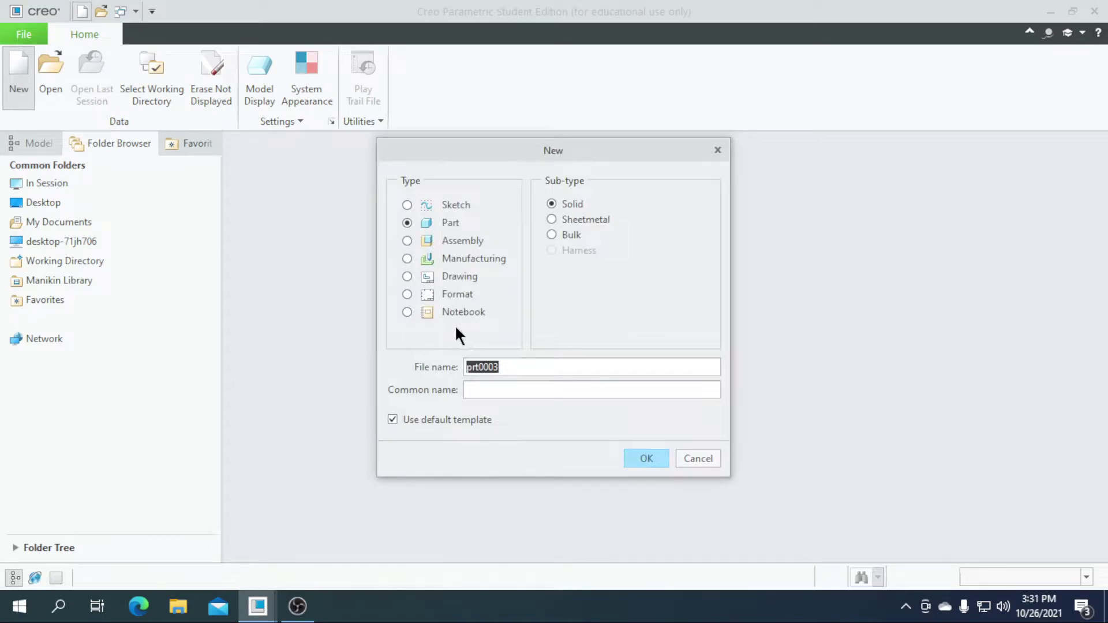
pyautogui.press('BackSpace')
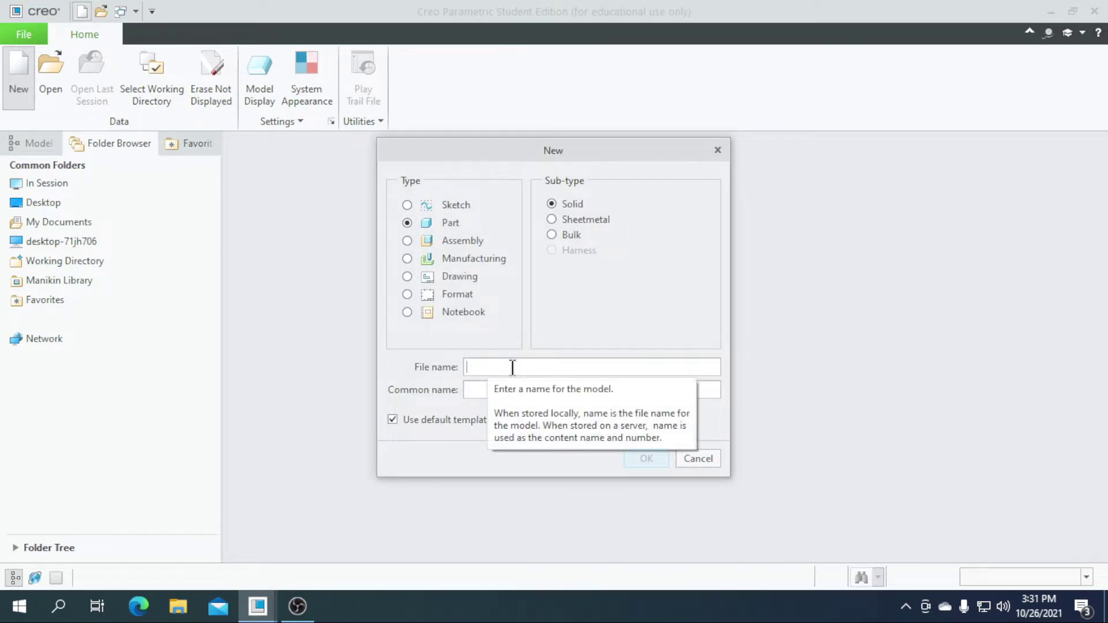
pyautogui.write('ller')
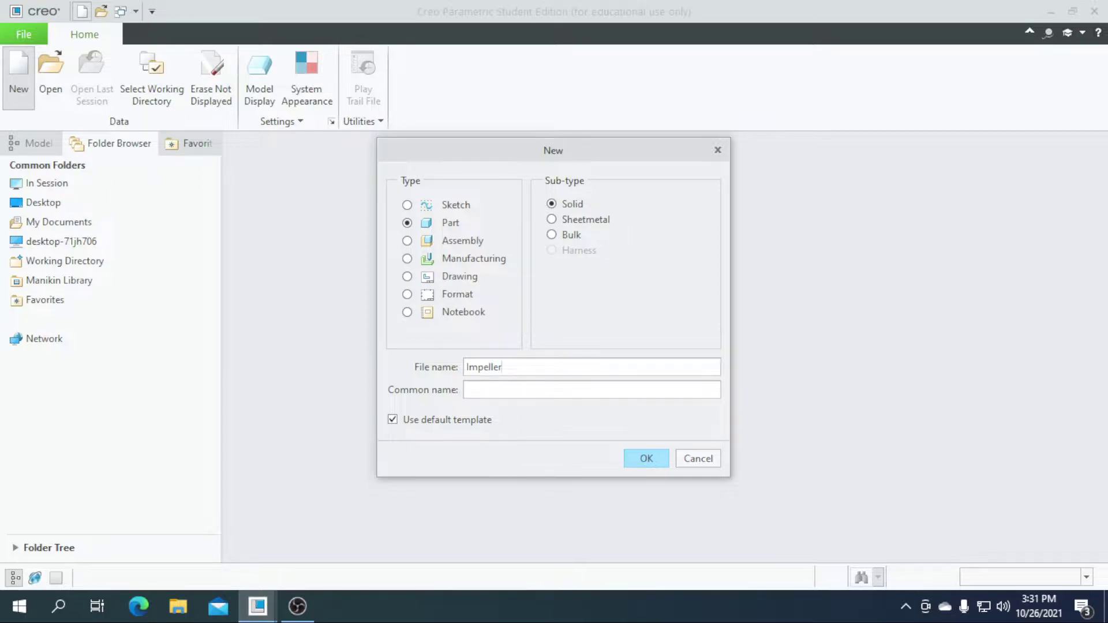
pyautogui.click(432, 420)
pyautogui.click(647, 458)
pyautogui.scroll(-2, 469, 237)
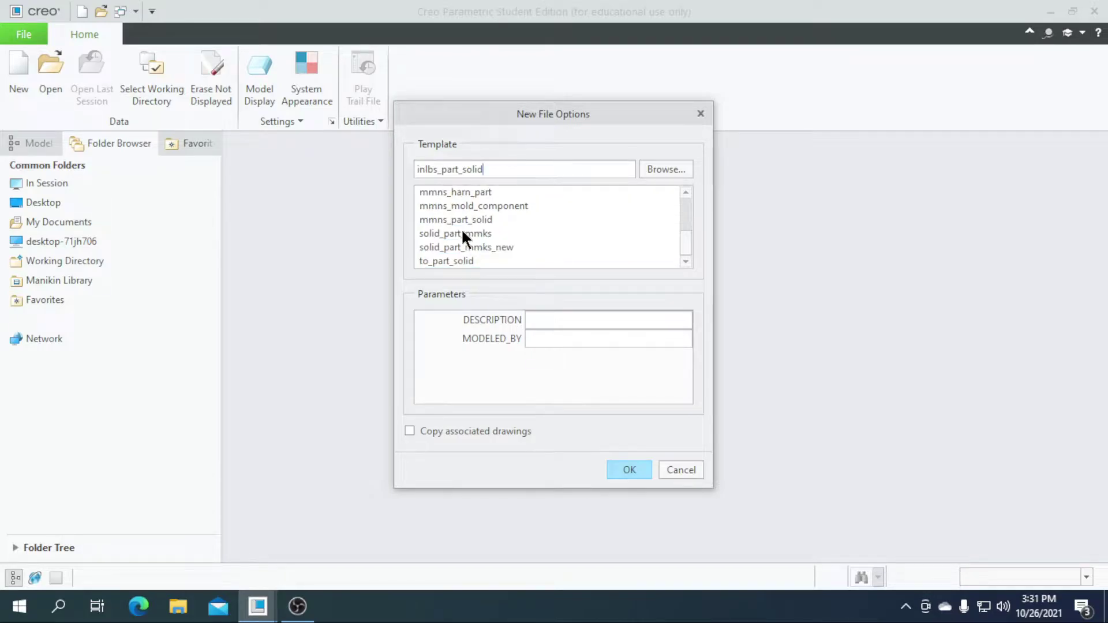
pyautogui.click(460, 220)
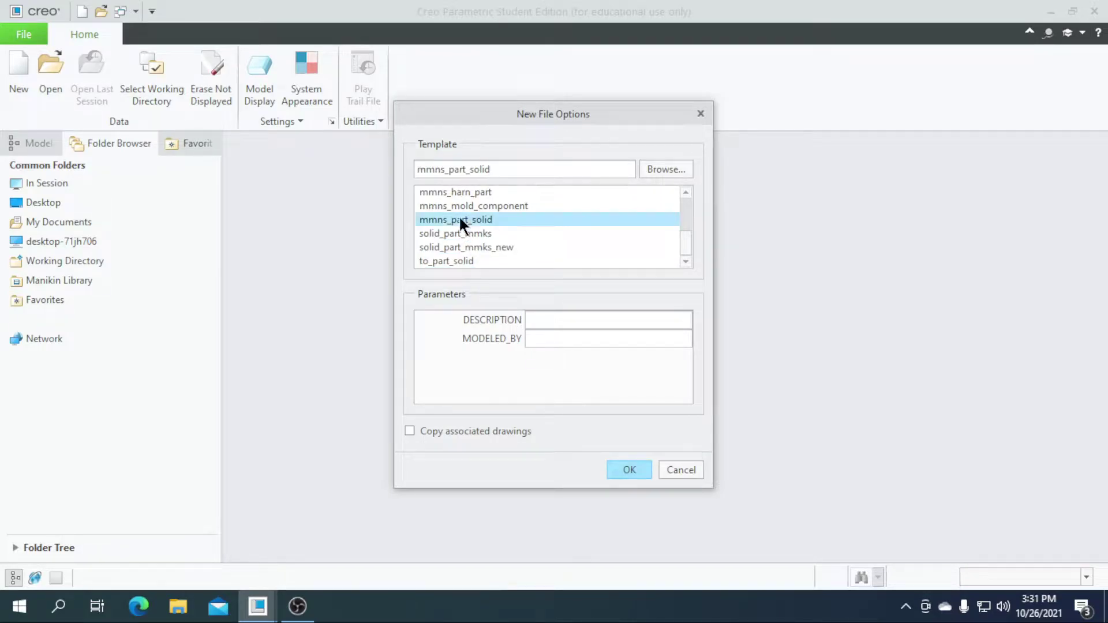
pyautogui.click(619, 469)
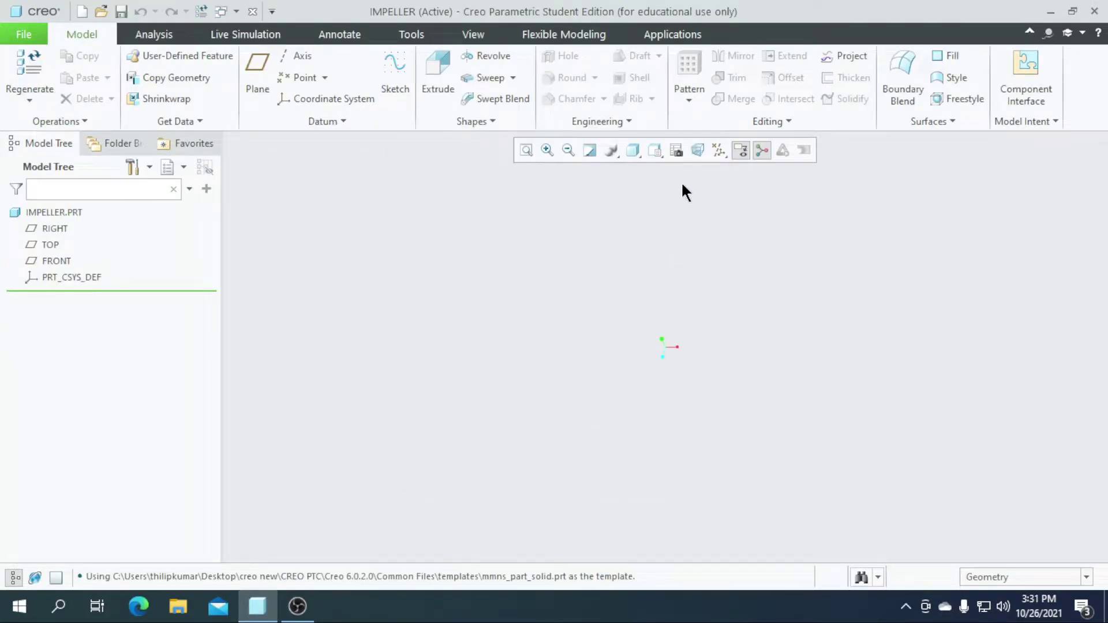
# Turn on the display of all datum features: axes, points, coordinate systems and planes
pyautogui.click(719, 150)
pyautogui.click(719, 171)
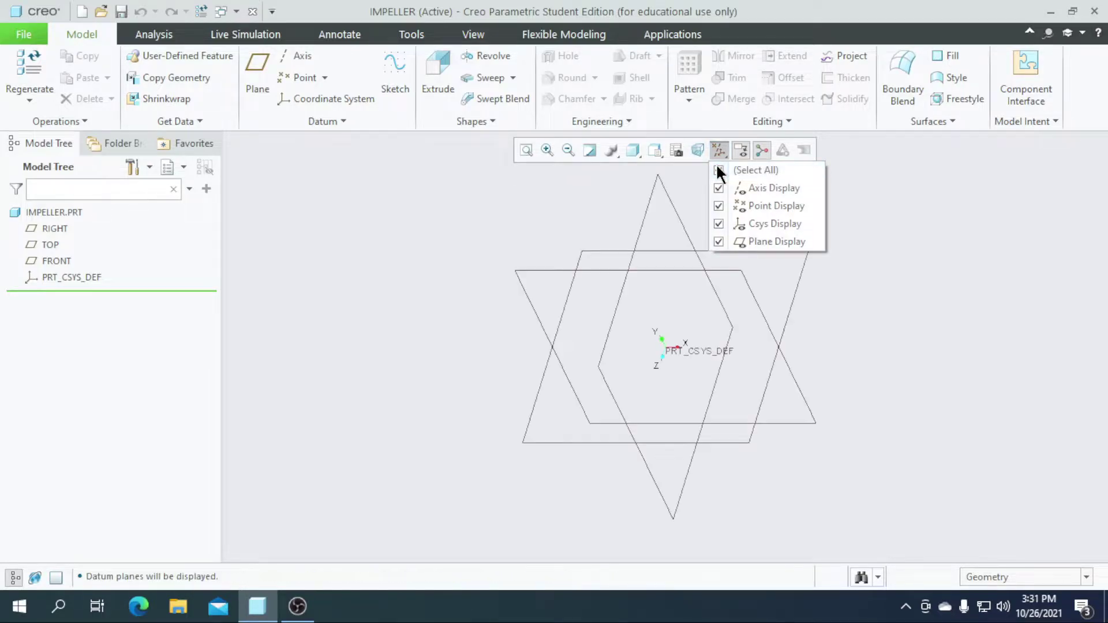
pyautogui.click(532, 211)
pyautogui.scroll(2, 616, 329)
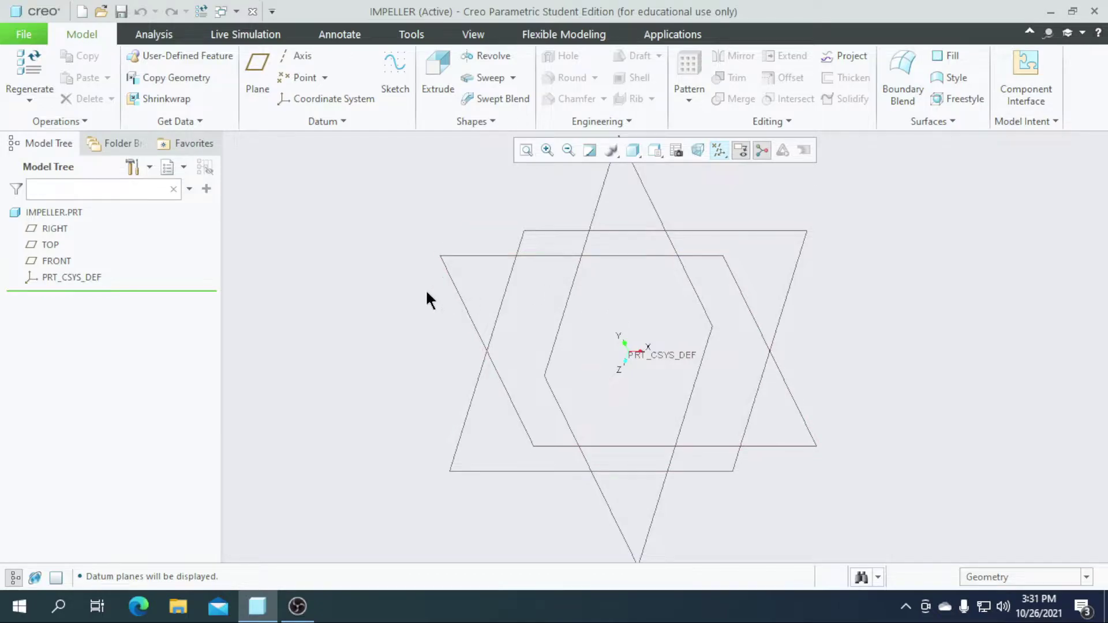
# Start a Revolve sketch on the FRONT plane and draw an open four-line profile with base about 29.5, axis side about 32.2 and top about 12.7
pyautogui.click(51, 260)
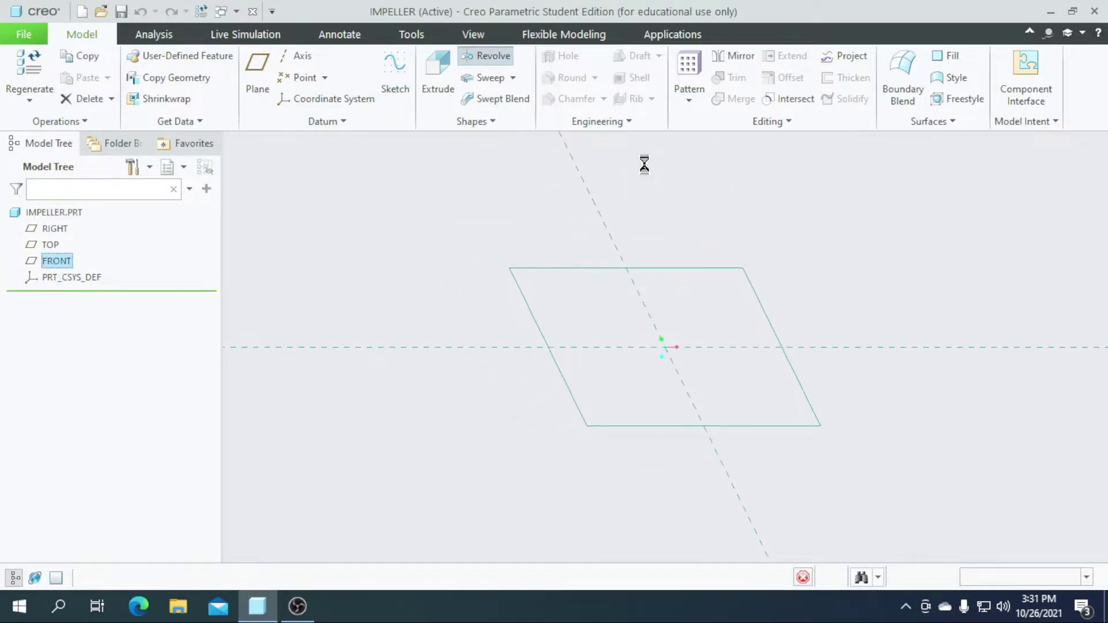
pyautogui.click(719, 151)
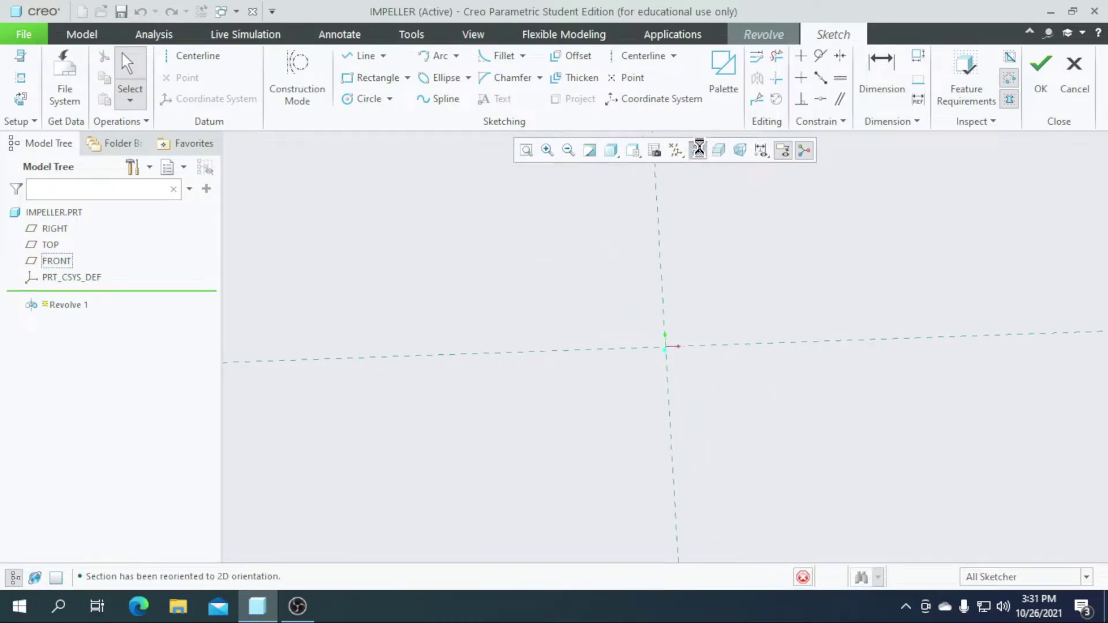
pyautogui.scroll(2, 546, 389)
pyautogui.scroll(-6, 612, 369)
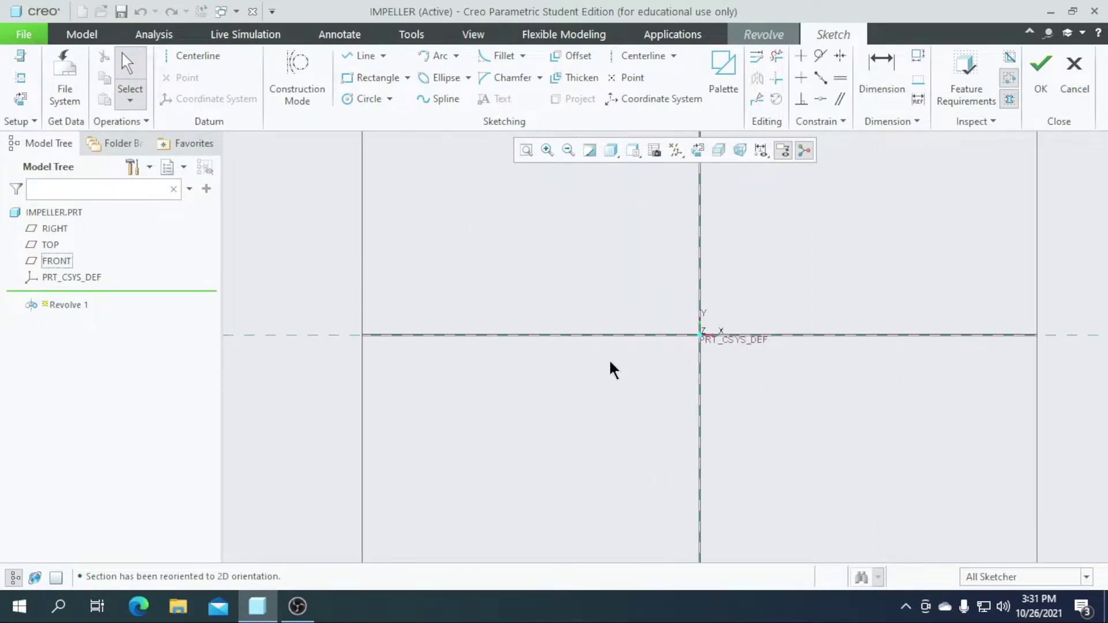
pyautogui.click(362, 55)
pyautogui.click(482, 413)
pyautogui.click(483, 452)
pyautogui.click(668, 453)
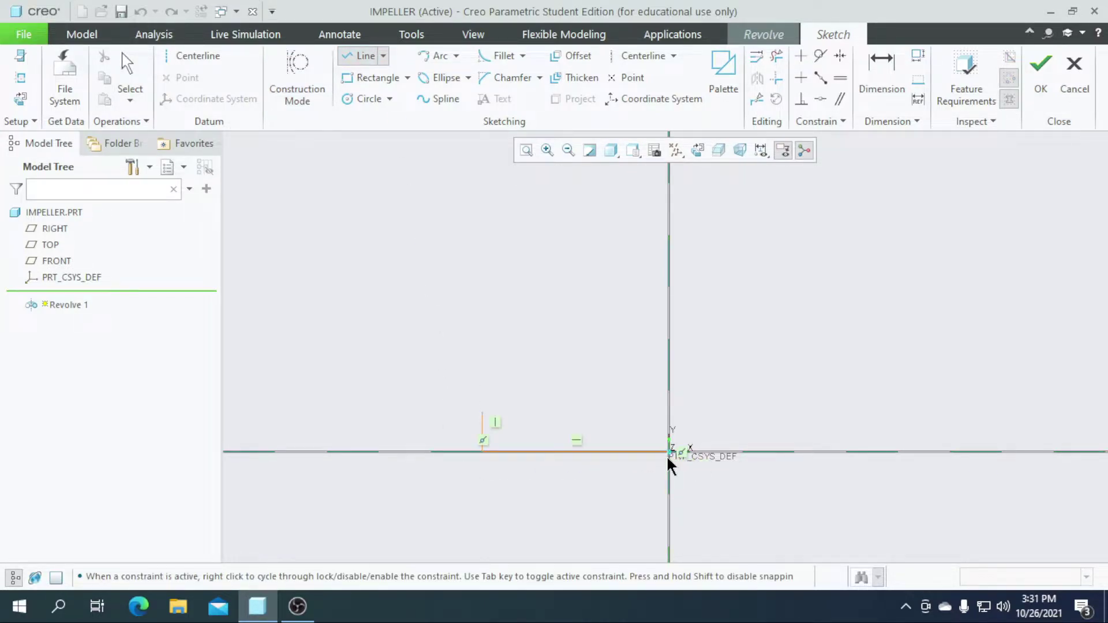
pyautogui.click(668, 250)
pyautogui.click(588, 249)
pyautogui.middleClick(573, 321)
pyautogui.middleClick(571, 309)
# Set the profile's short outer vertical edge to 0.13 and its base length to 3
pyautogui.doubleClick(488, 428)
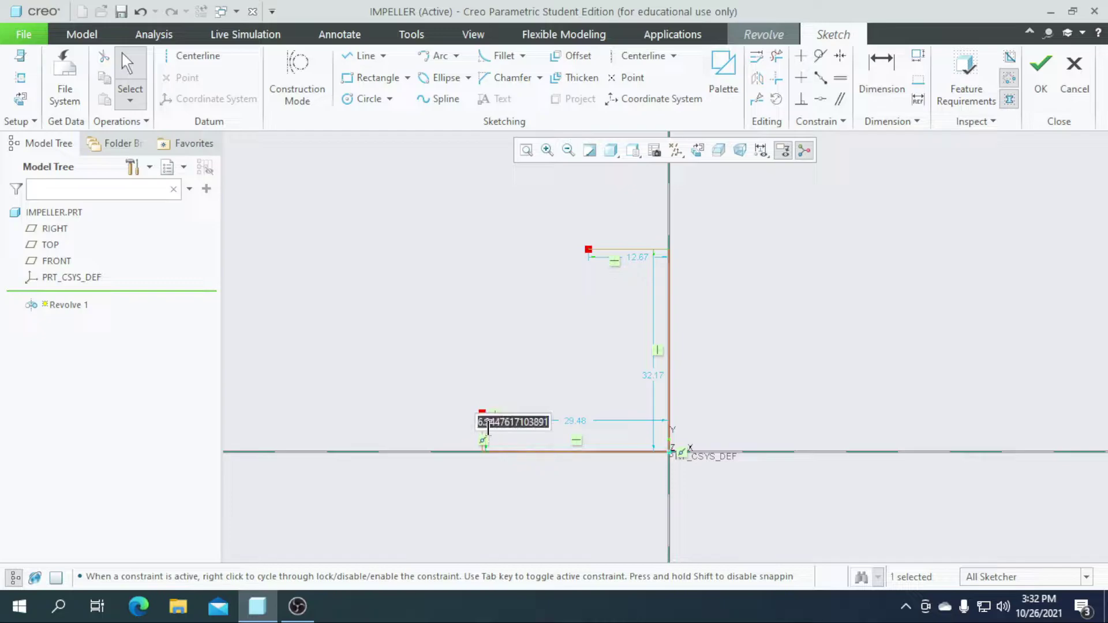
pyautogui.write('0.5')
pyautogui.press('Return')
pyautogui.scroll(-4, 548, 460)
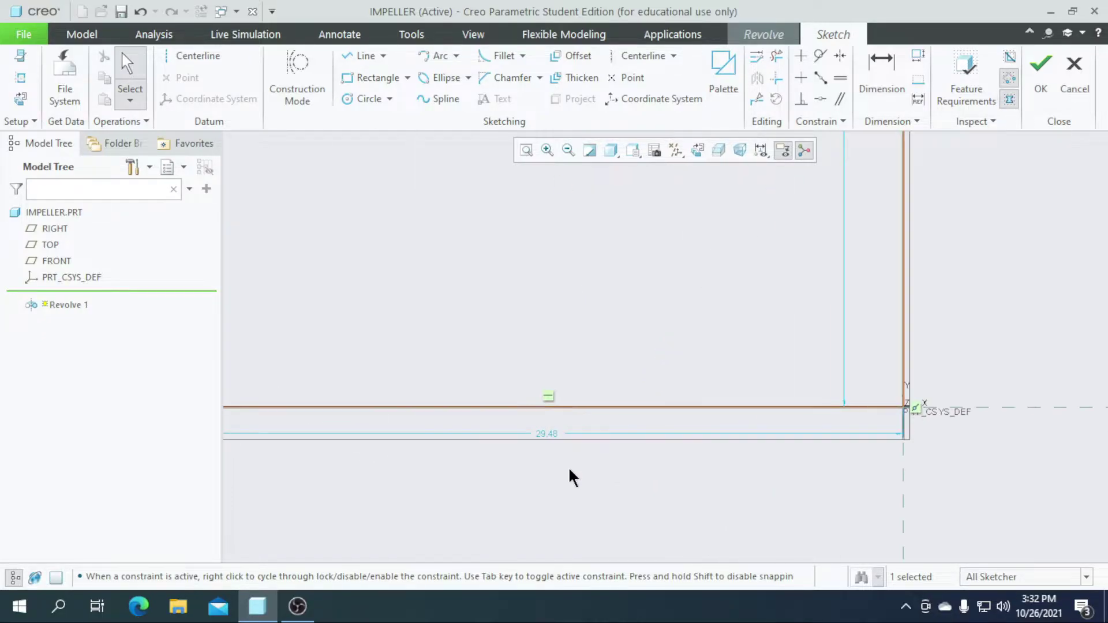
pyautogui.doubleClick(548, 435)
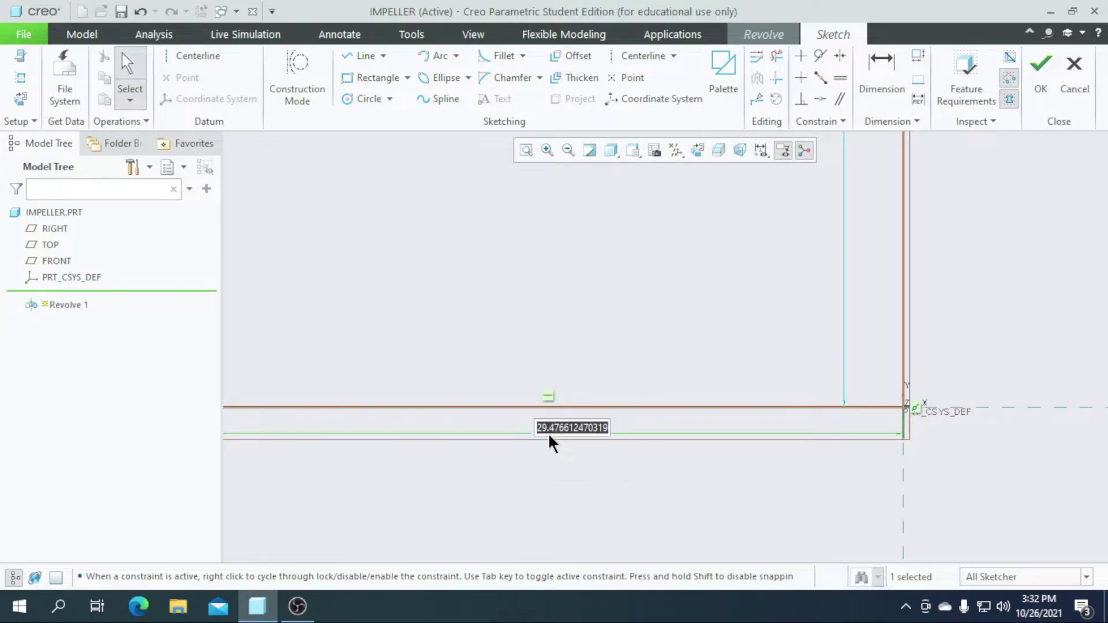
pyautogui.write('12.67')
pyautogui.press('Return')
# Set the profile's height along the vertical axis to 1.5 and its top edge length to 0.5
pyautogui.scroll(5, 574, 453)
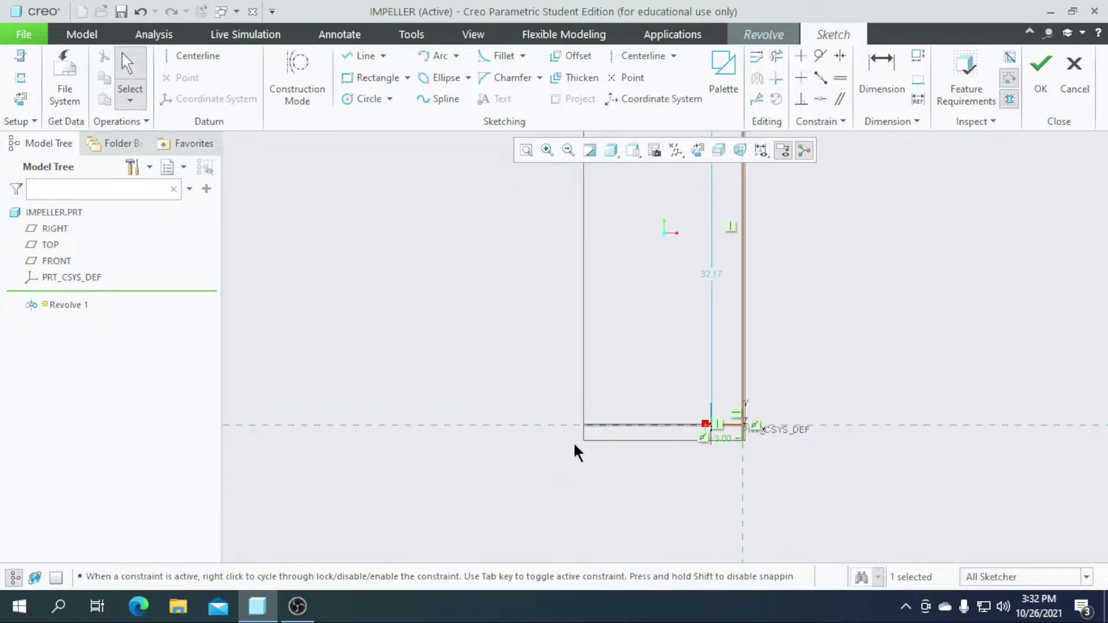
pyautogui.scroll(-2, 681, 366)
pyautogui.doubleClick(664, 338)
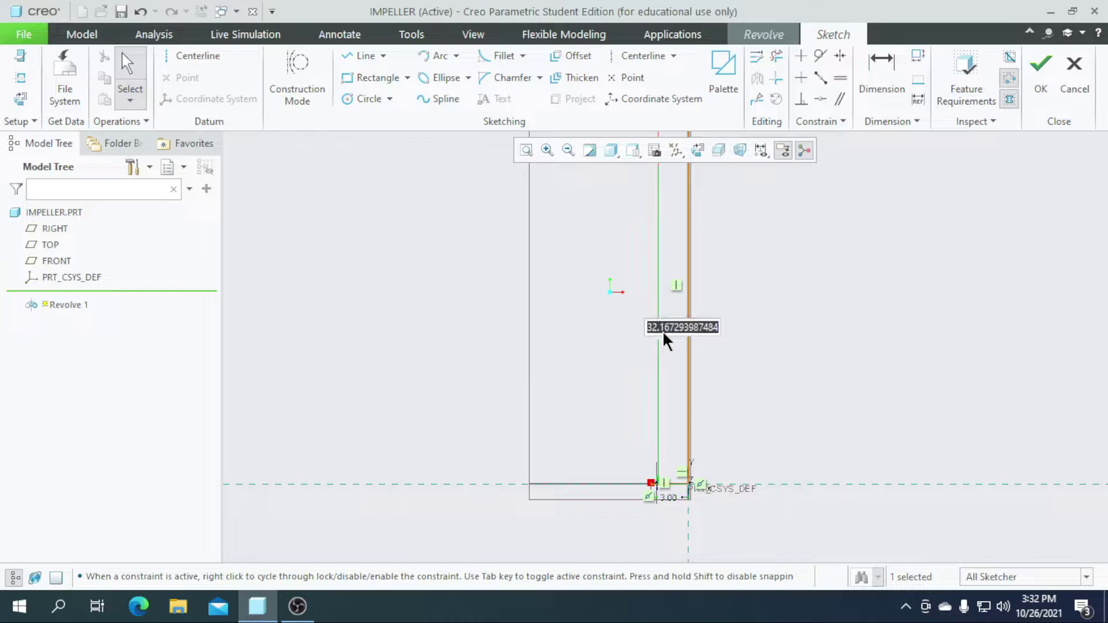
pyautogui.write('1.5')
pyautogui.press('Return')
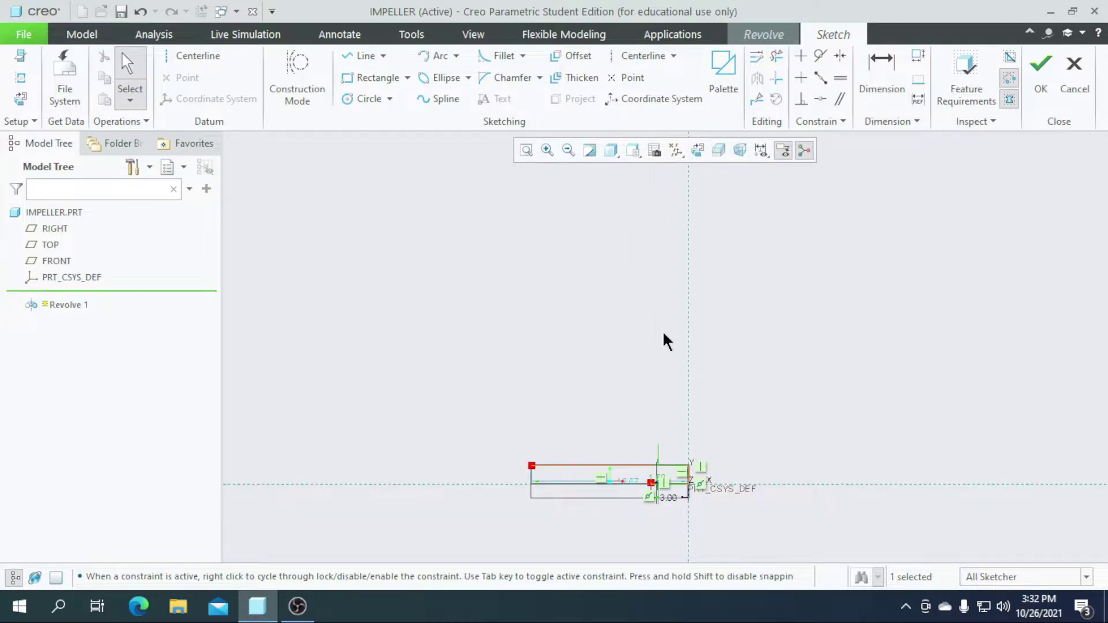
pyautogui.scroll(-2, 652, 467)
pyautogui.doubleClick(596, 460)
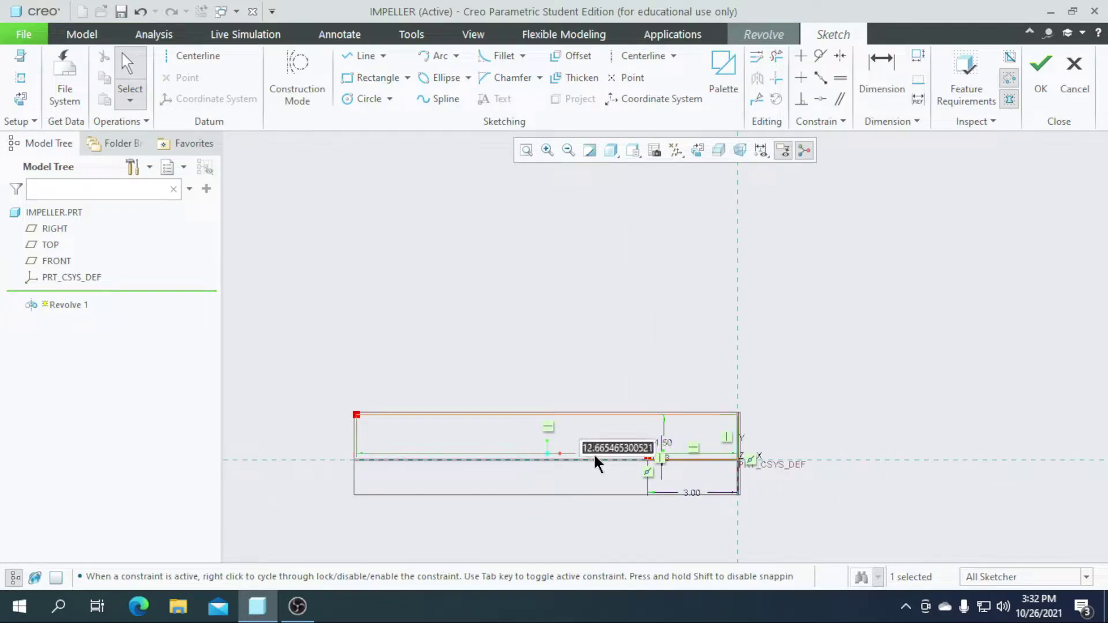
pyautogui.write('0')
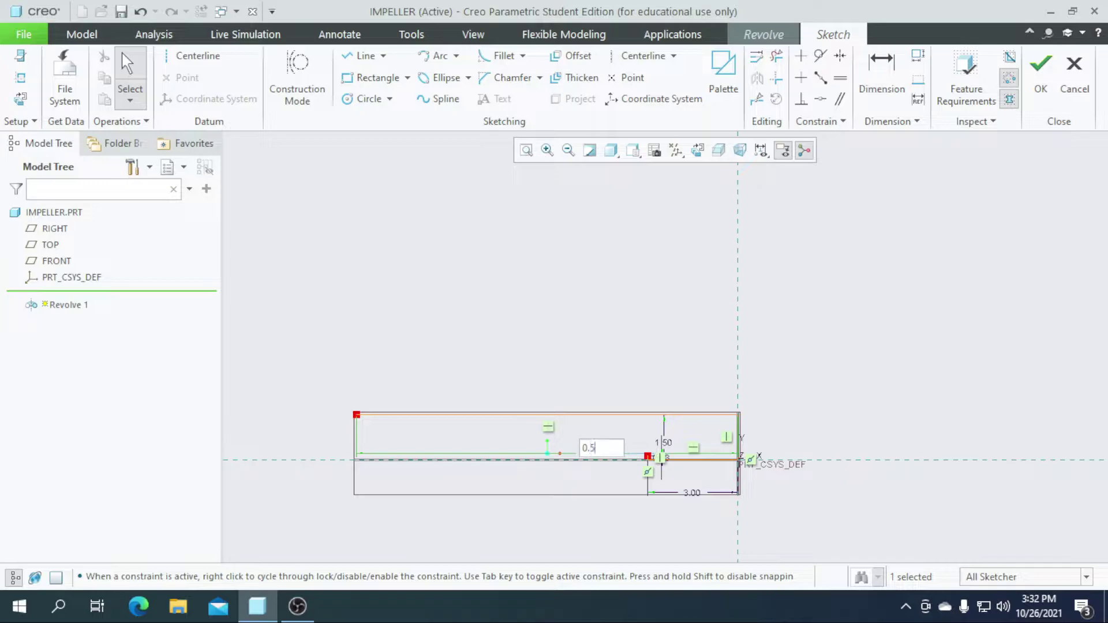
pyautogui.write('.5')
pyautogui.press('Return')
# Close the profile with a concave arc of about 2.5 radius from the top edge's free end to the short outer edge's upper end
pyautogui.scroll(-6, 597, 459)
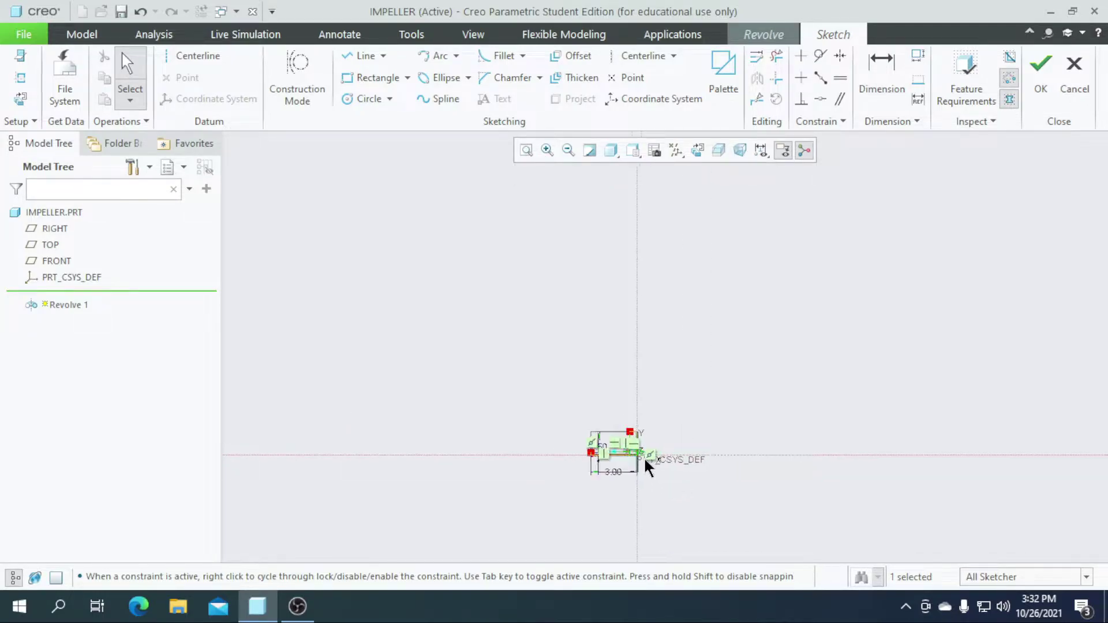
pyautogui.scroll(-3, 598, 381)
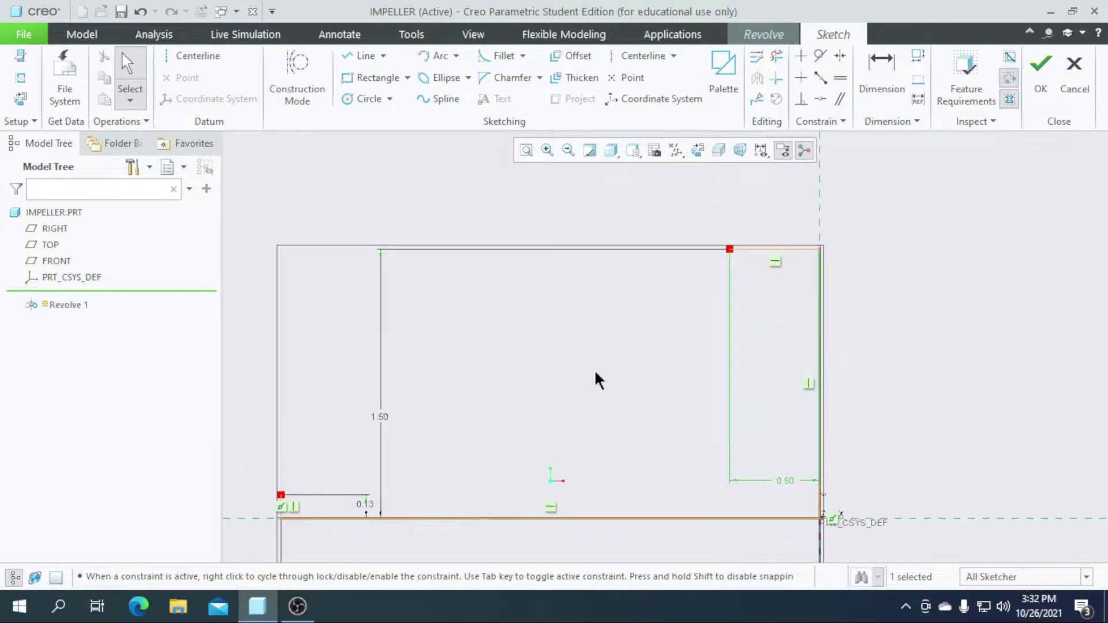
pyautogui.scroll(1, 482, 452)
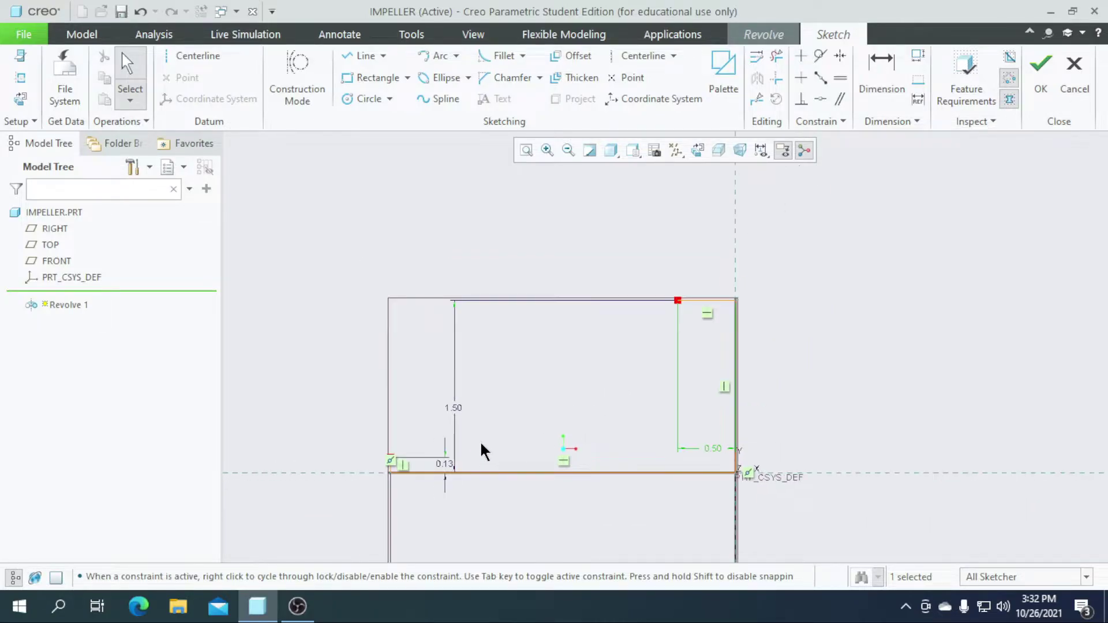
pyautogui.scroll(1, 471, 469)
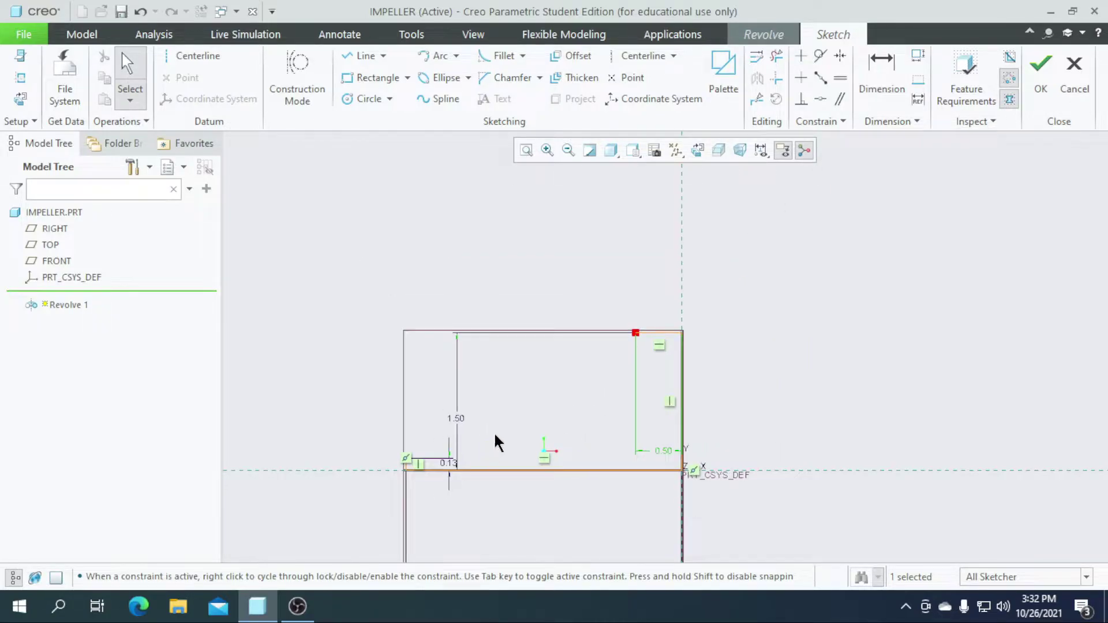
pyautogui.scroll(-1, 527, 426)
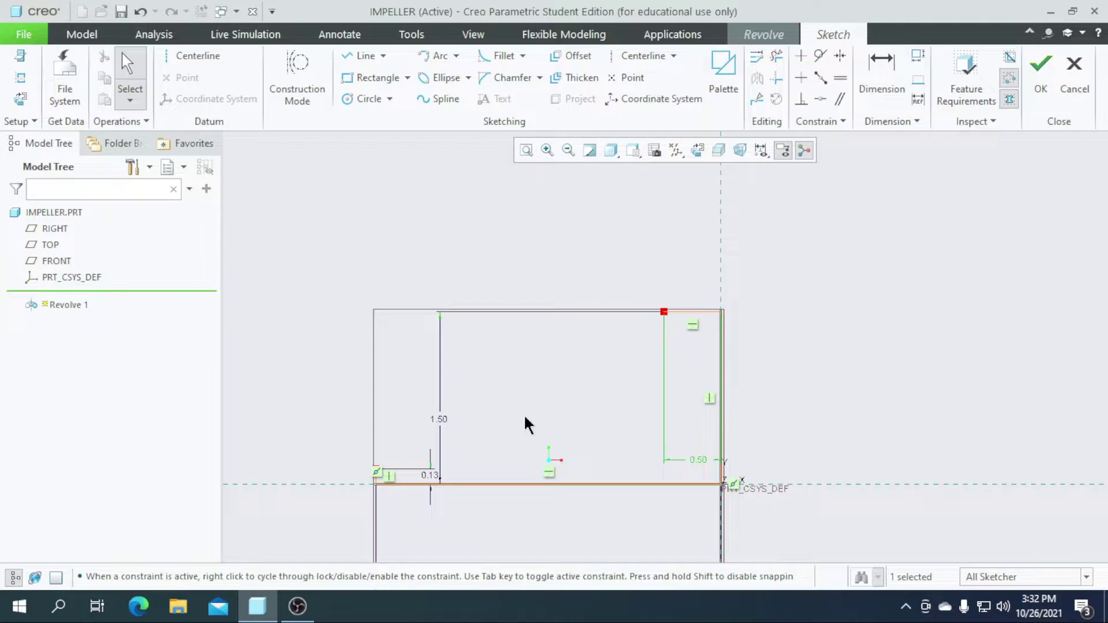
pyautogui.scroll(-1, 526, 425)
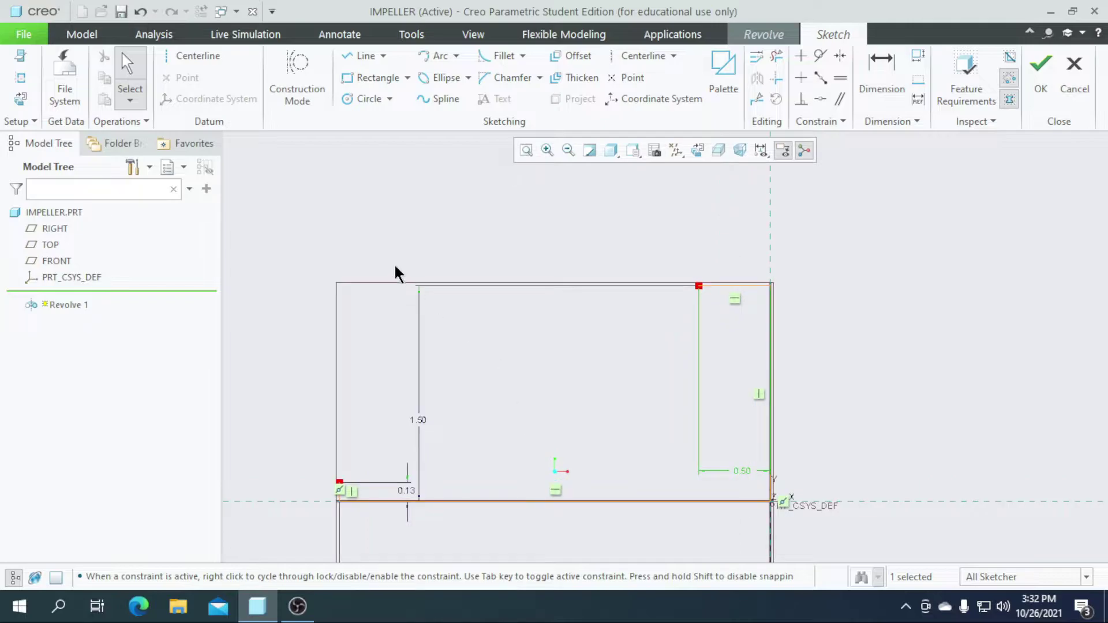
pyautogui.click(432, 58)
pyautogui.click(699, 285)
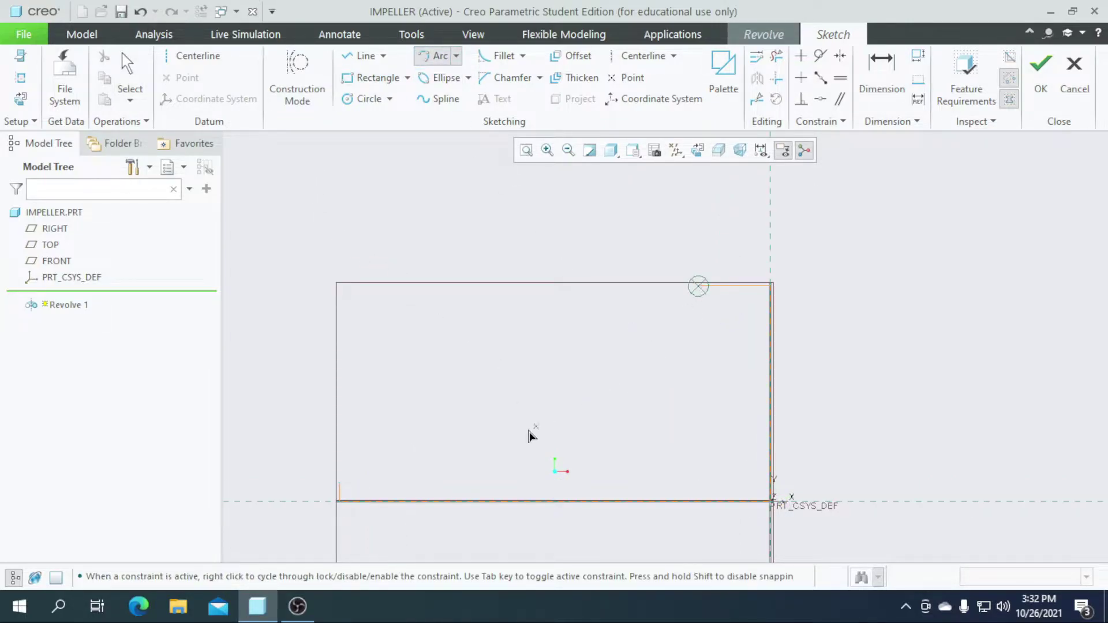
pyautogui.click(345, 485)
pyautogui.click(594, 412)
pyautogui.middleClick(472, 392)
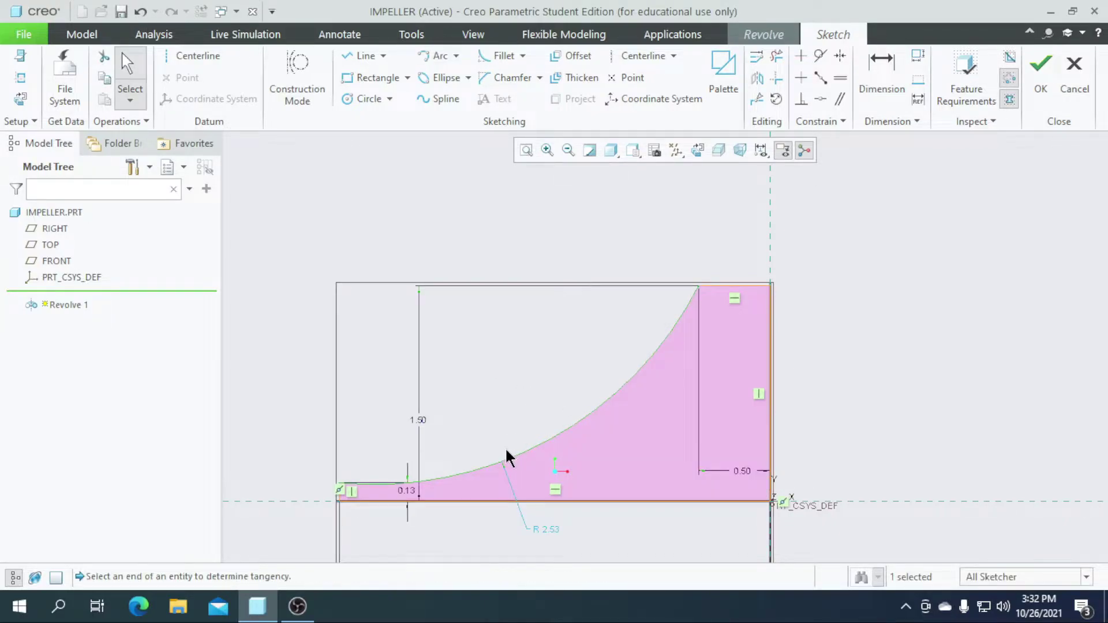
# Set the radius of the concave arc to 2.5
pyautogui.doubleClick(549, 534)
pyautogui.write('2')
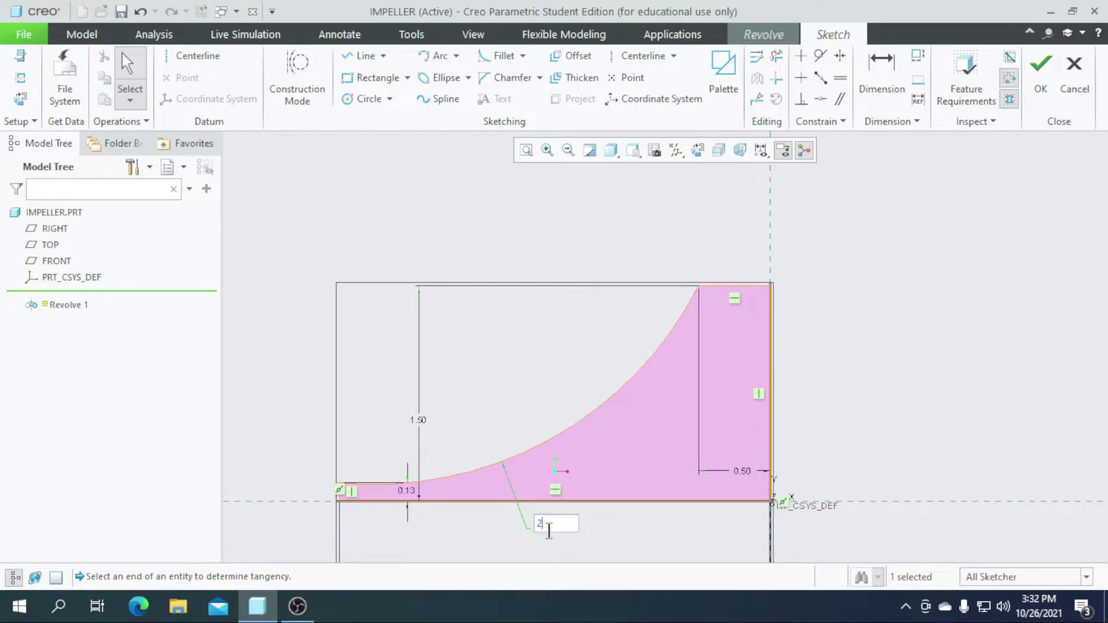
pyautogui.write('.5')
pyautogui.press('Return')
pyautogui.scroll(-5, 474, 474)
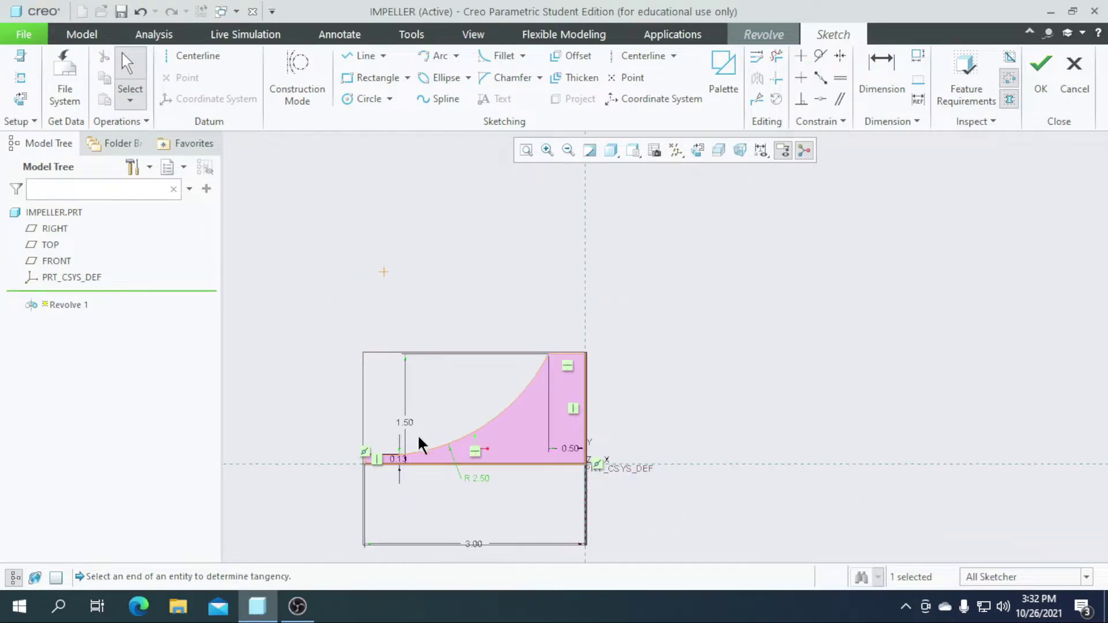
# Add a vertical centerline through the origin, finish the sketch, and revolve the profile 360° around it to form the hub
pyautogui.scroll(2, 513, 460)
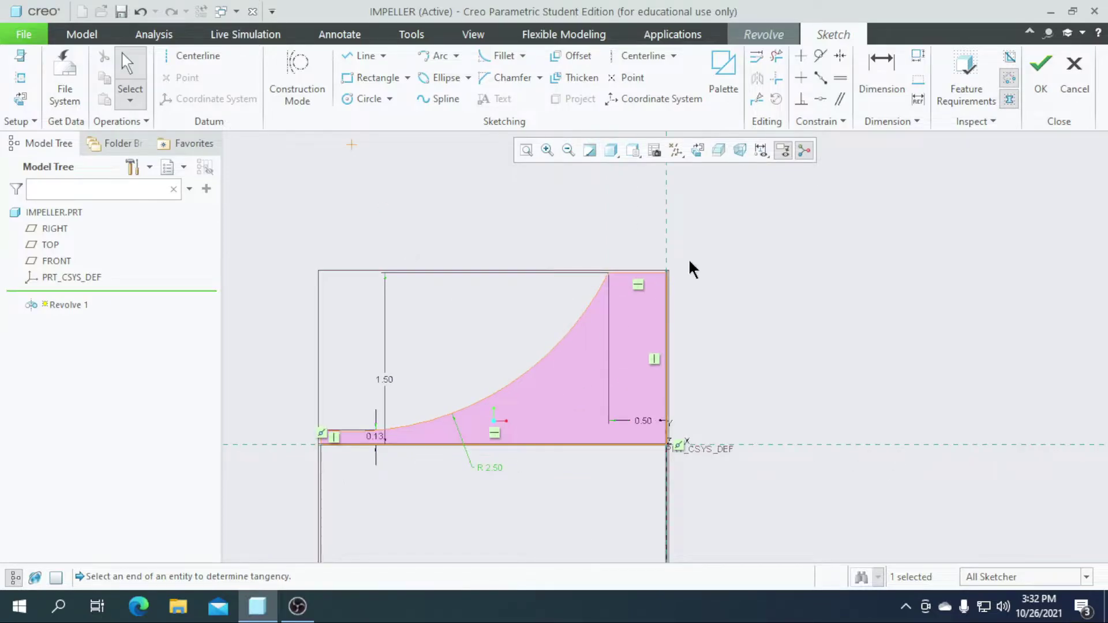
pyautogui.click(622, 55)
pyautogui.click(667, 231)
pyautogui.click(678, 372)
pyautogui.click(1034, 94)
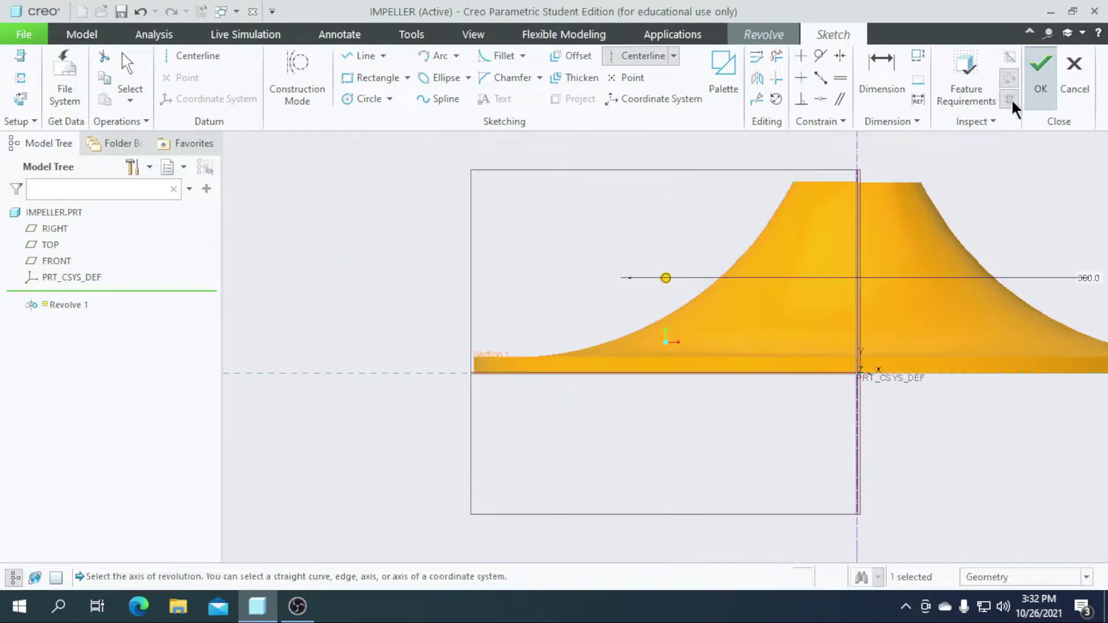
pyautogui.moveTo(483, 397); pyautogui.dragTo(491, 440, button='middle')
pyautogui.click(796, 86)
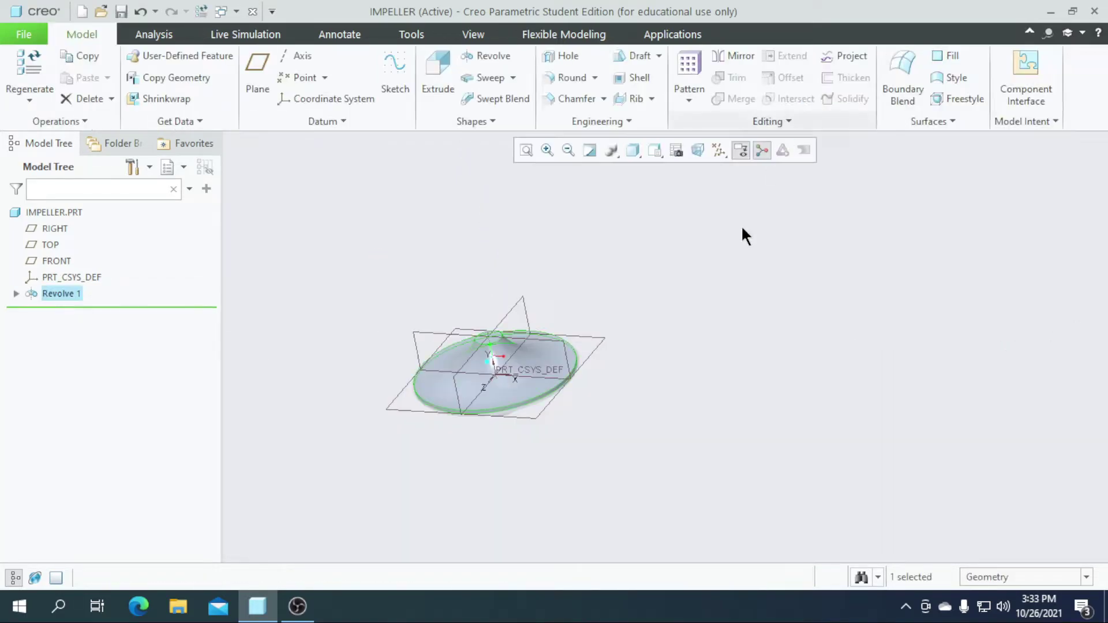
# Change the display style of the hub model to Shading With Edges
pyautogui.click(634, 150)
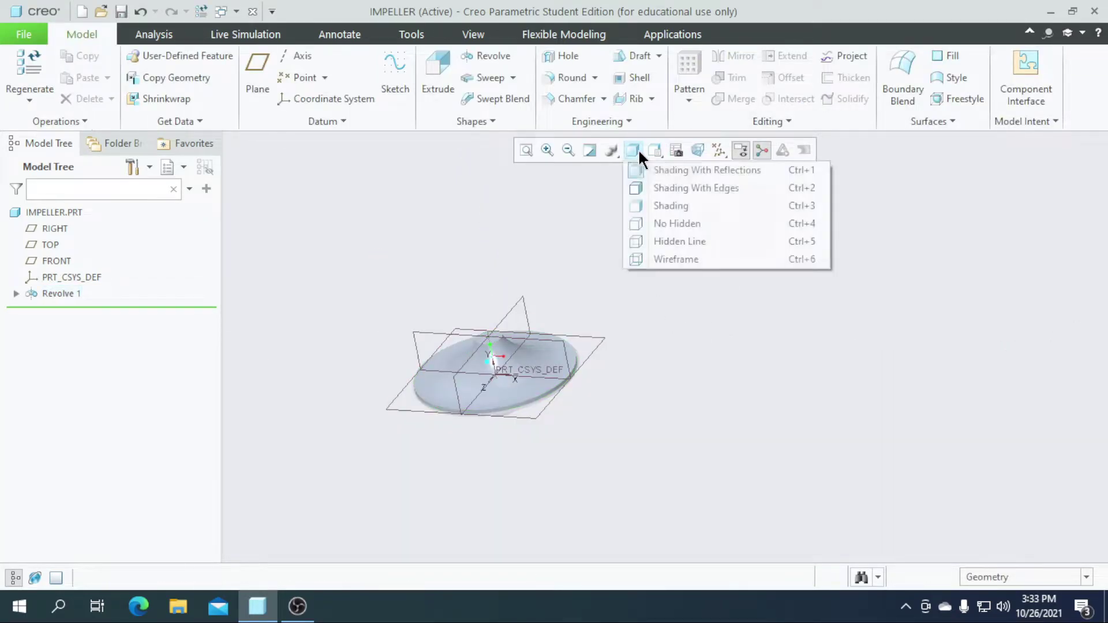
pyautogui.click(647, 186)
pyautogui.scroll(-2, 707, 355)
pyautogui.scroll(5, 636, 321)
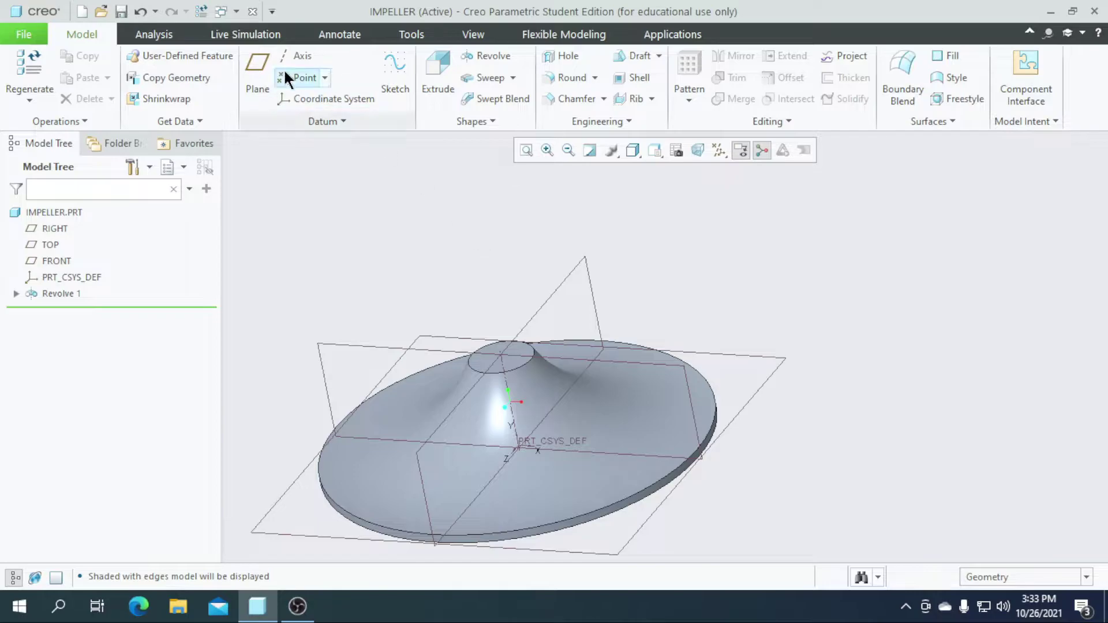
# Create a datum plane offset 1.50 from the RIGHT plane
pyautogui.click(256, 75)
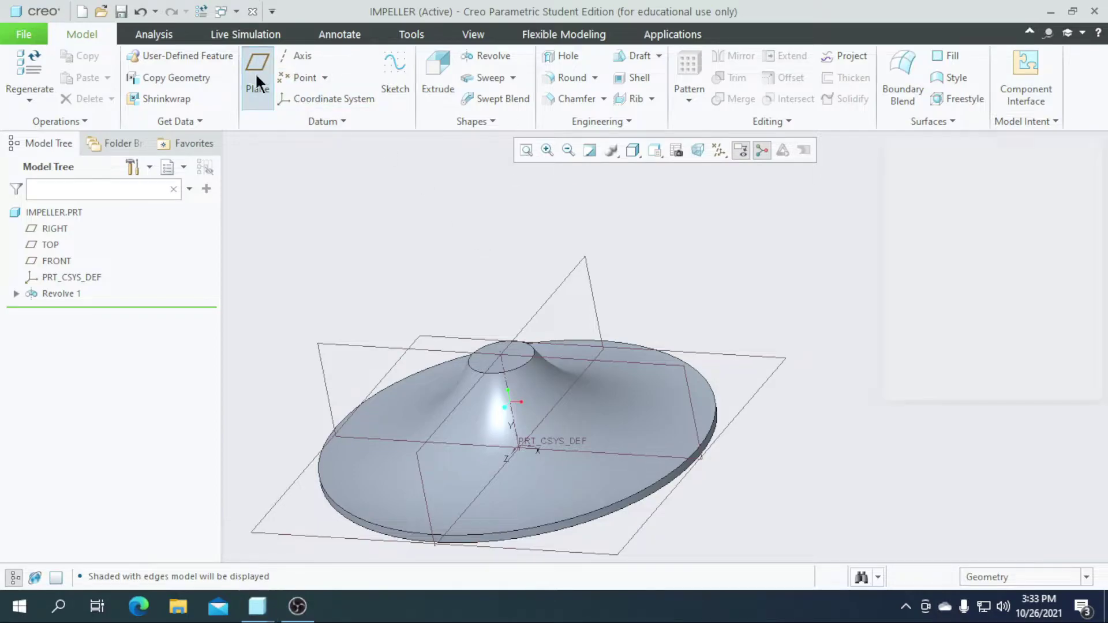
pyautogui.click(547, 299)
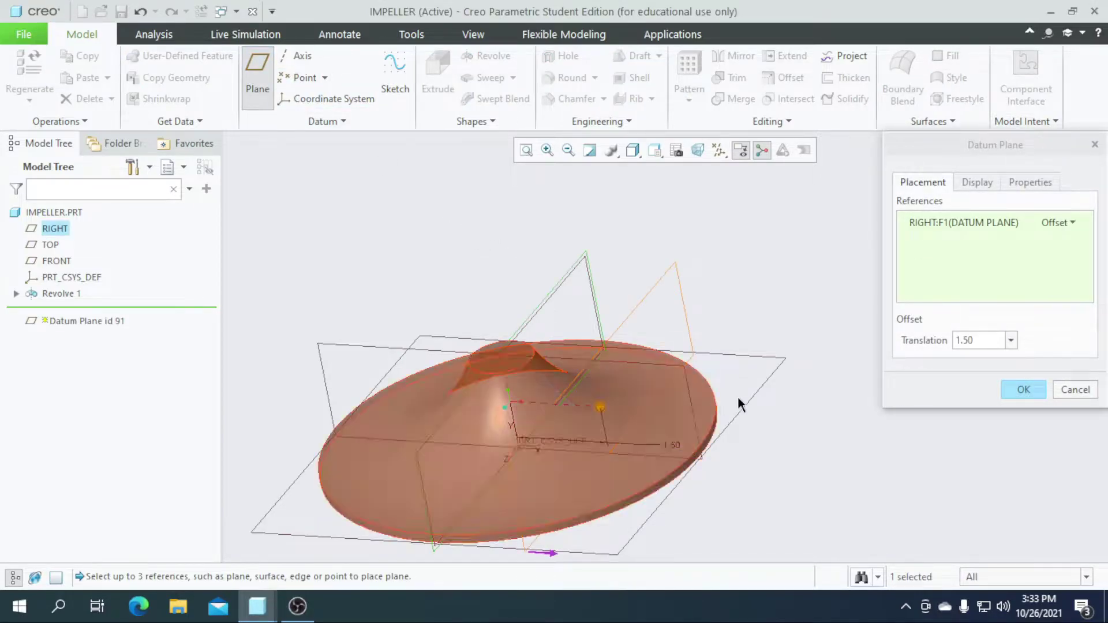
pyautogui.click(984, 345)
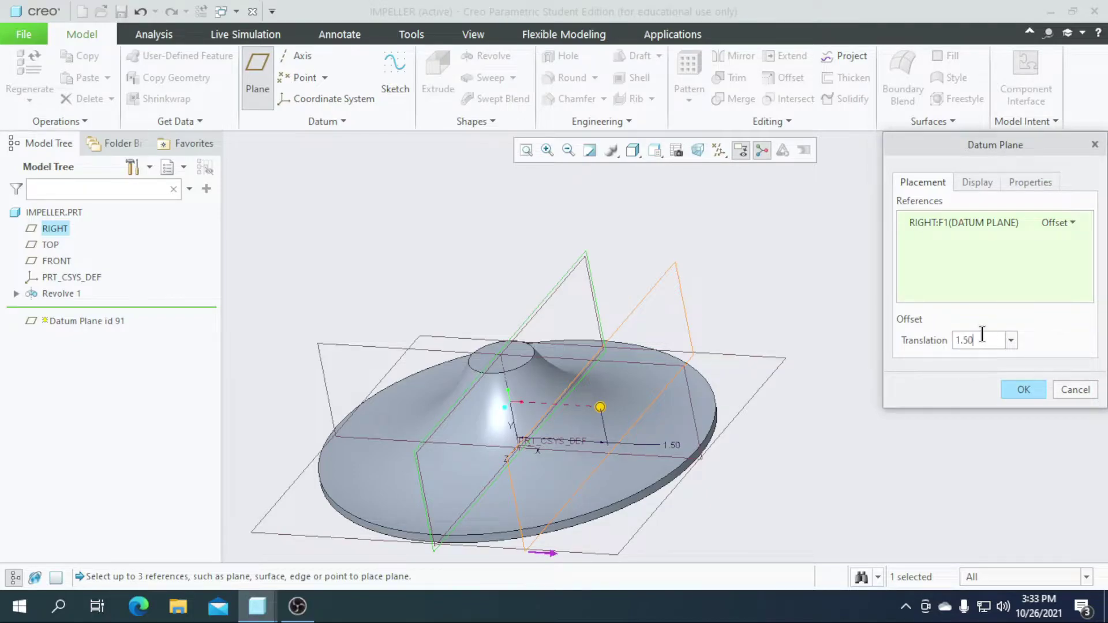
pyautogui.click(1014, 389)
pyautogui.scroll(2, 814, 358)
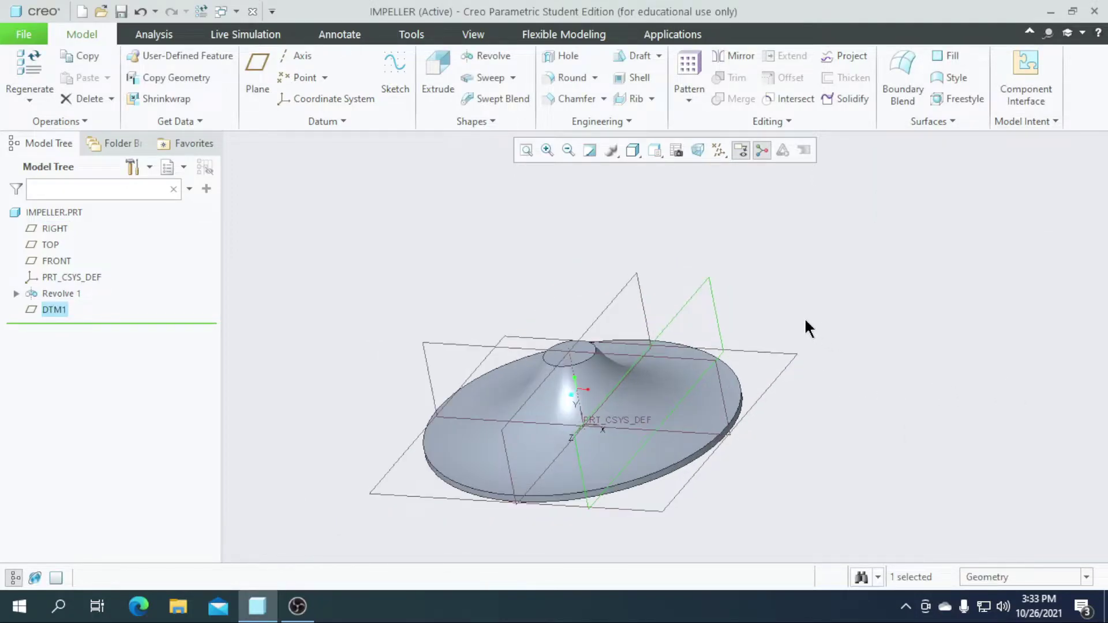
pyautogui.click(805, 317)
# Create a second datum plane offset 1.50 outward from DTM1, at the hub's outer rim, and restore the default orientation
pyautogui.click(259, 74)
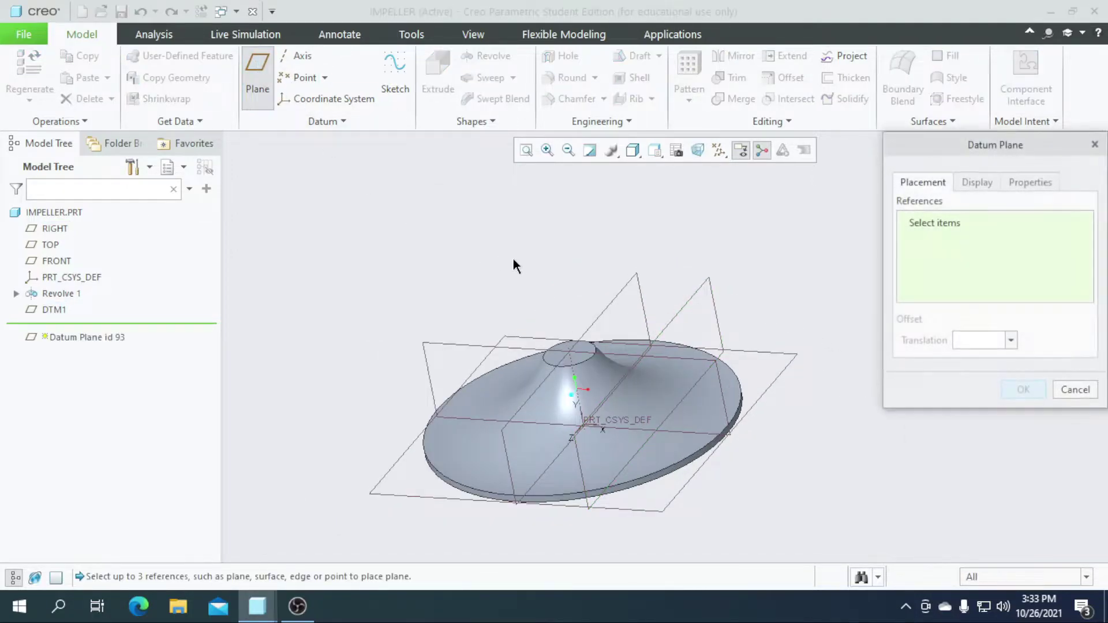
pyautogui.click(604, 316)
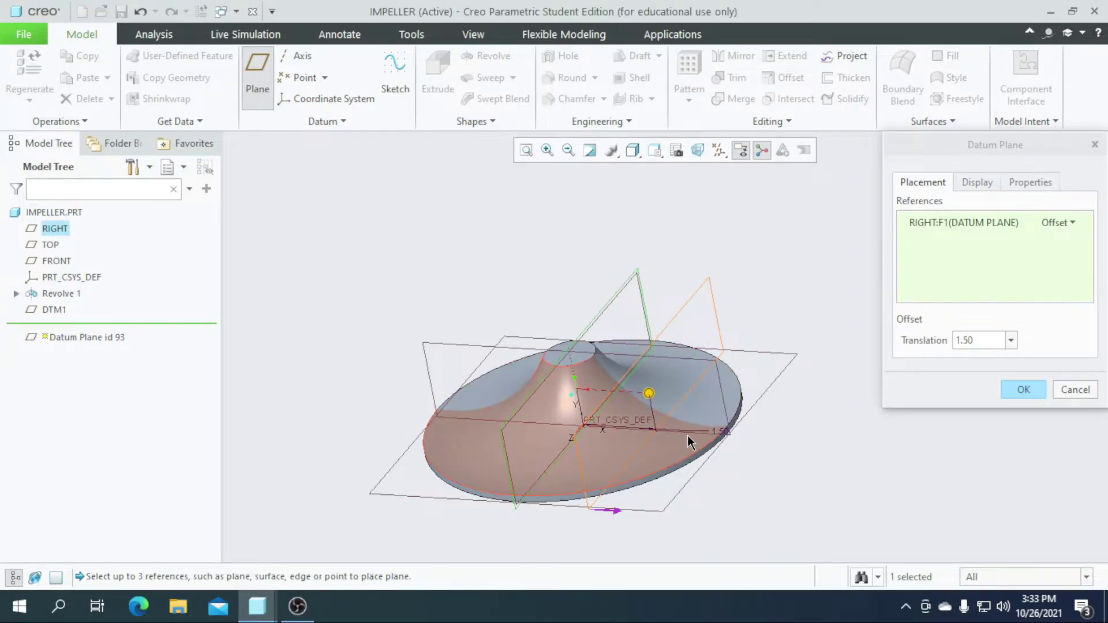
pyautogui.scroll(-6, 689, 442)
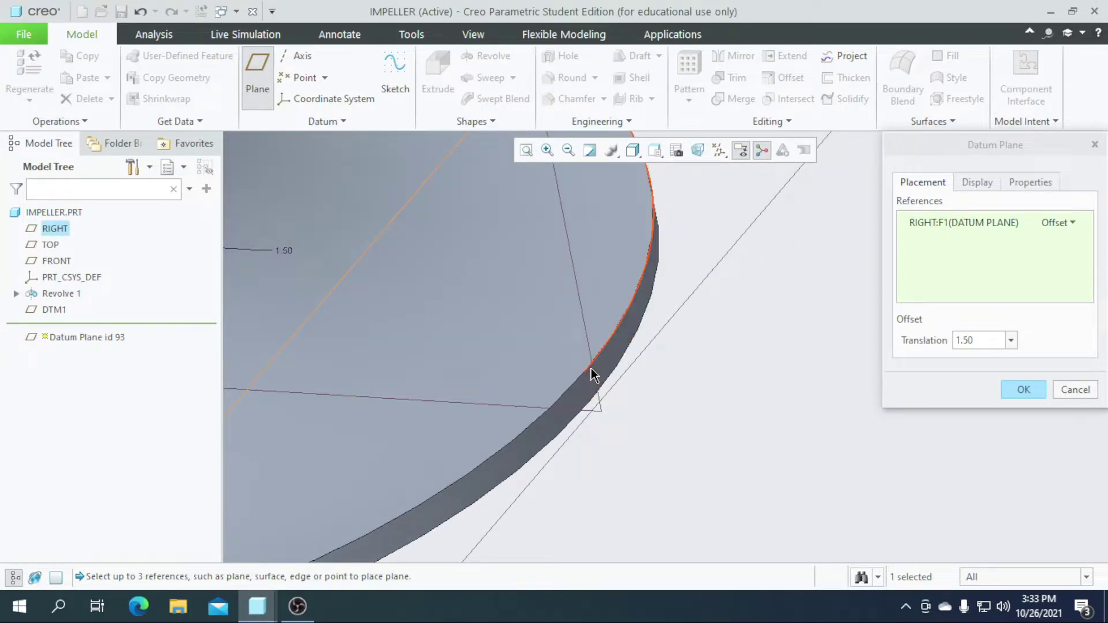
pyautogui.click(587, 375)
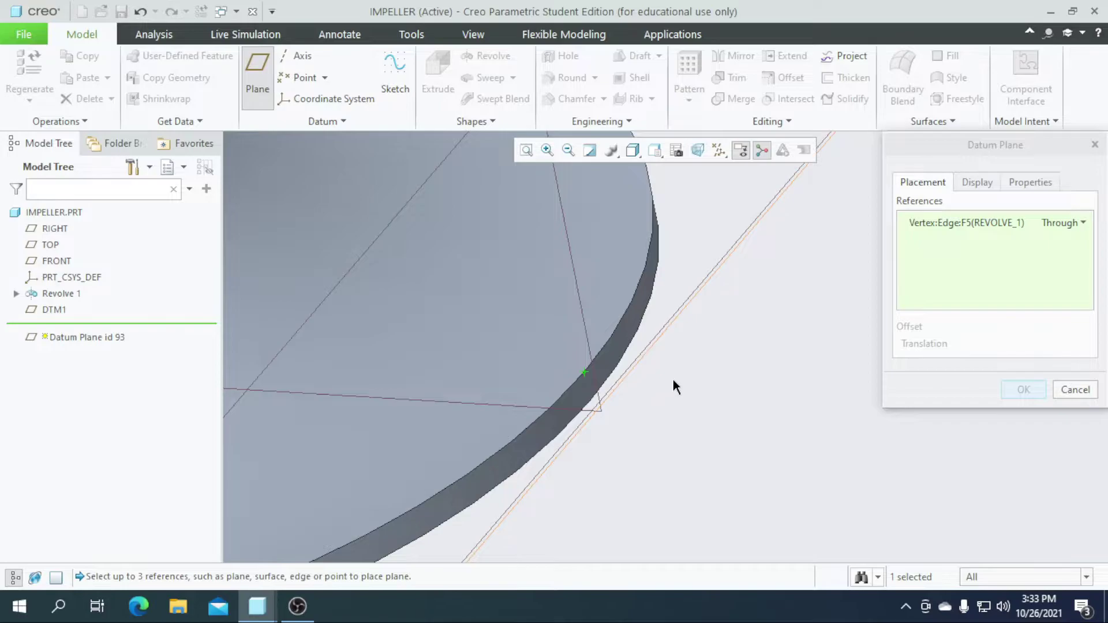
pyautogui.scroll(5, 676, 395)
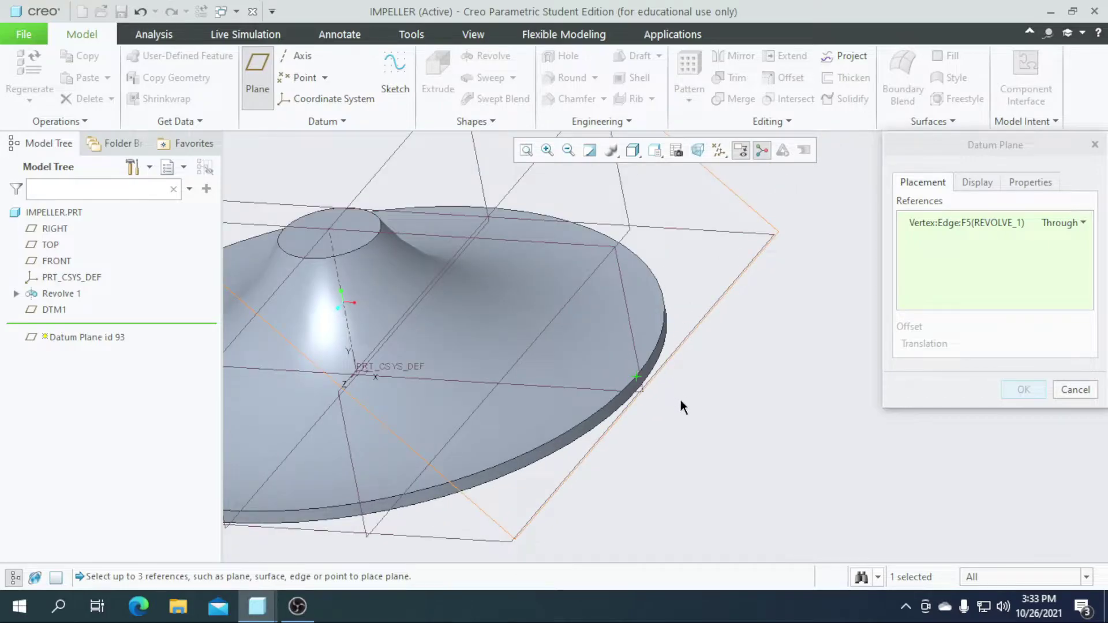
pyautogui.click(365, 526)
pyautogui.scroll(1, 679, 478)
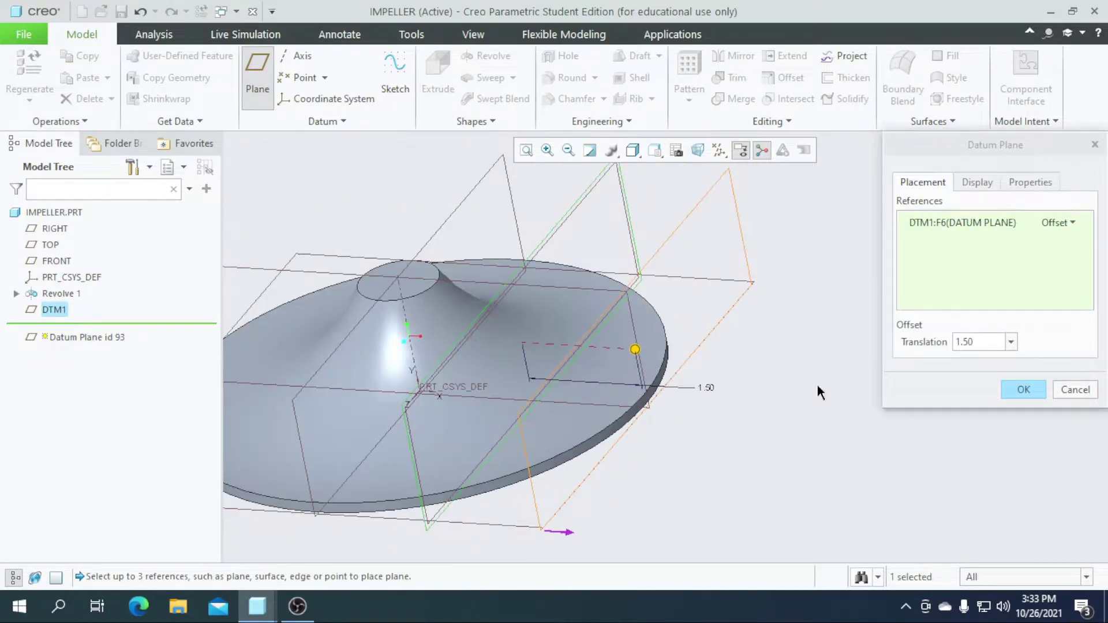
pyautogui.moveTo(675, 434); pyautogui.dragTo(700, 441, button='middle')
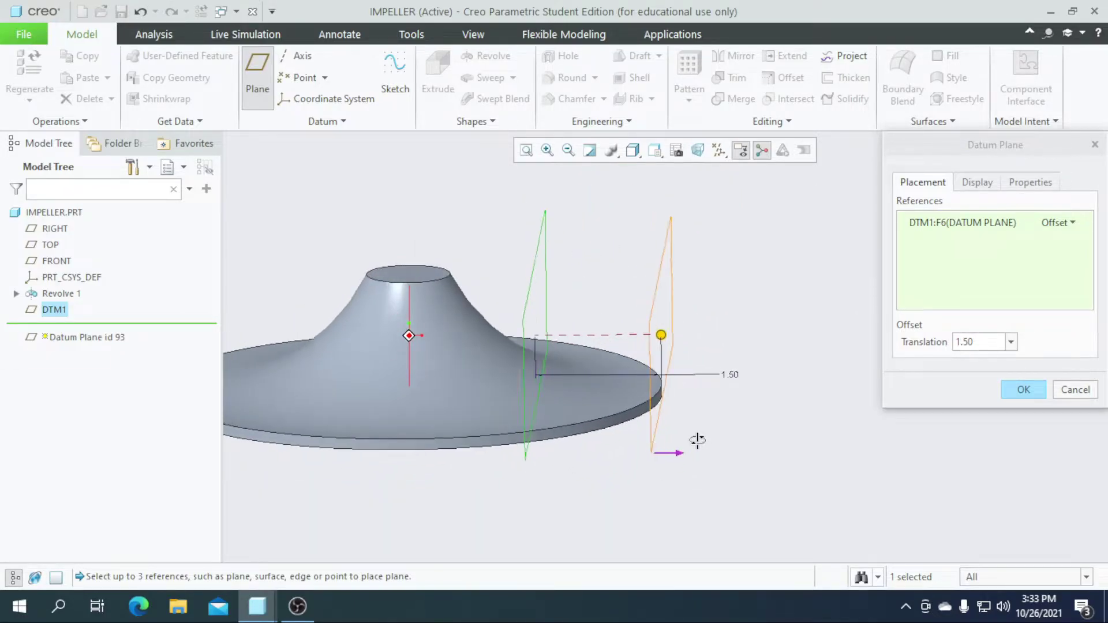
pyautogui.click(1015, 389)
pyautogui.click(799, 407)
pyautogui.hotkey('ctrl', 'd')
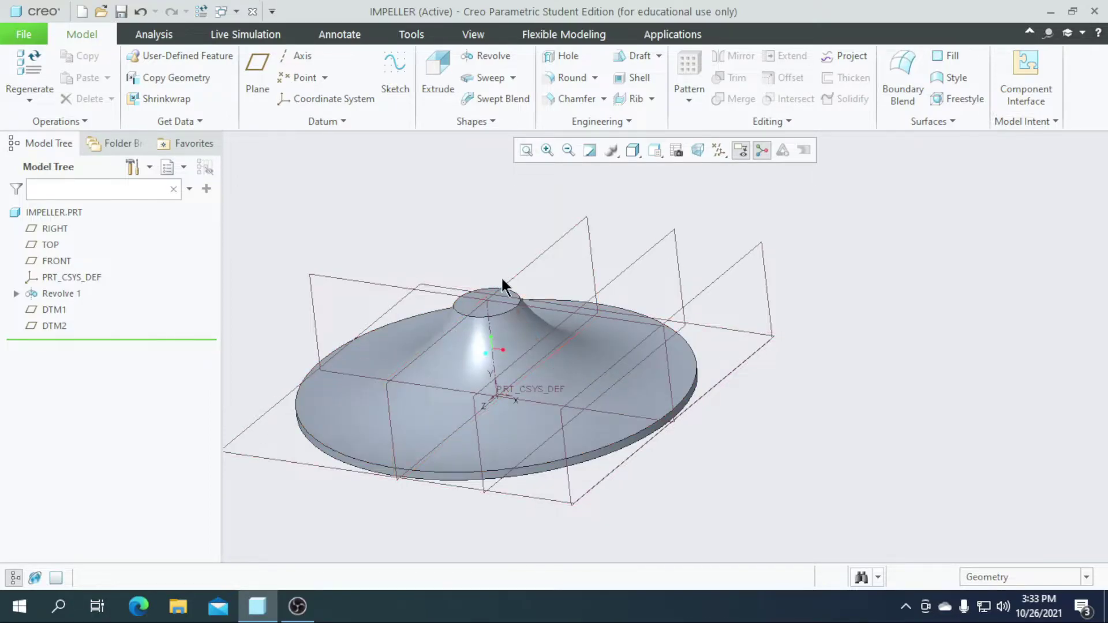
# Start a sketch on the RIGHT plane and orient the view parallel to it
pyautogui.click(521, 270)
pyautogui.click(395, 72)
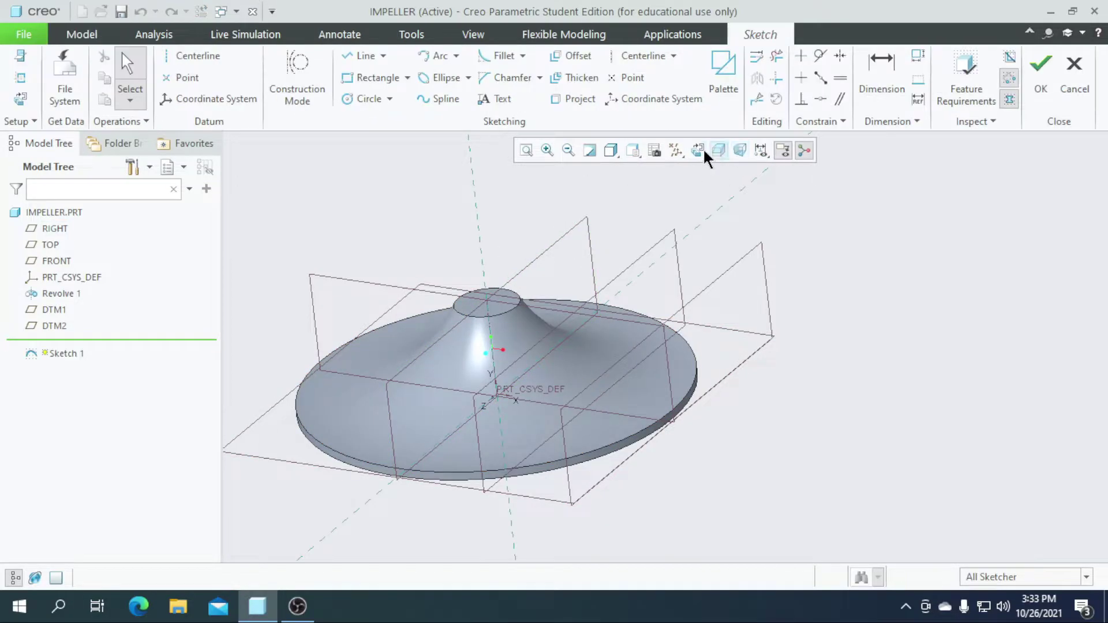
pyautogui.click(696, 151)
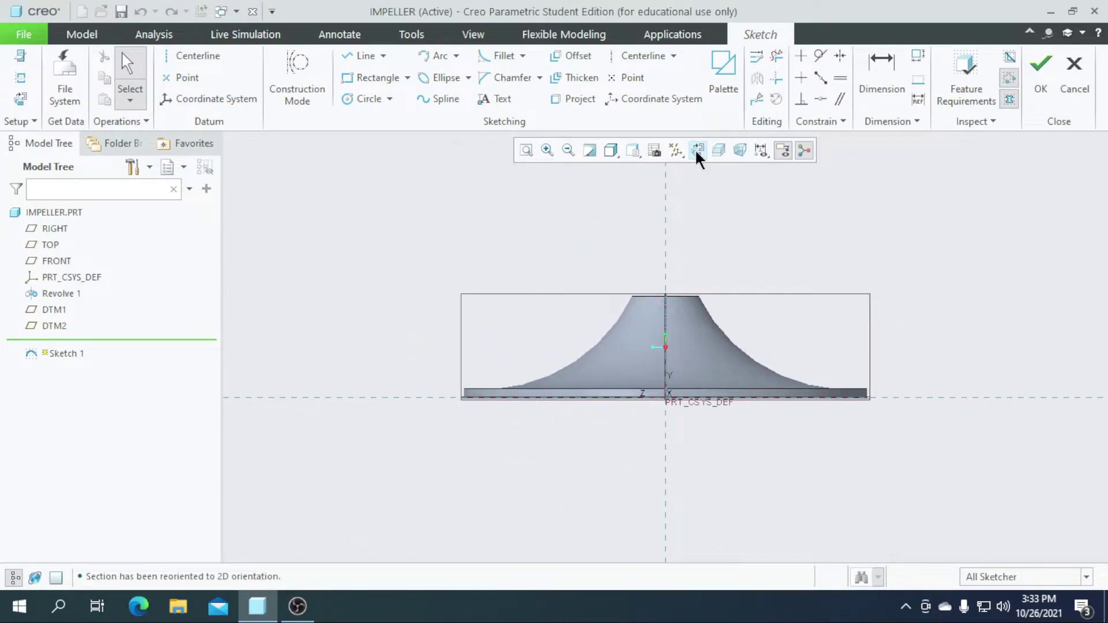
pyautogui.scroll(-4, 576, 349)
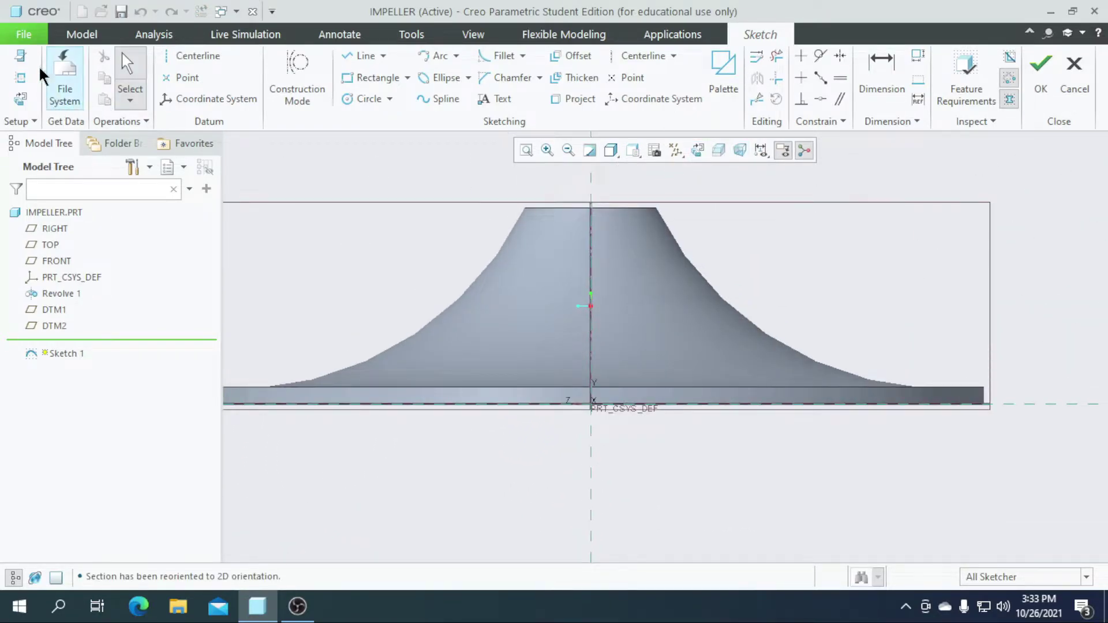
# Add the hub's flat top surface and the upper edges of its rim as sketch references
pyautogui.click(20, 77)
pyautogui.click(549, 210)
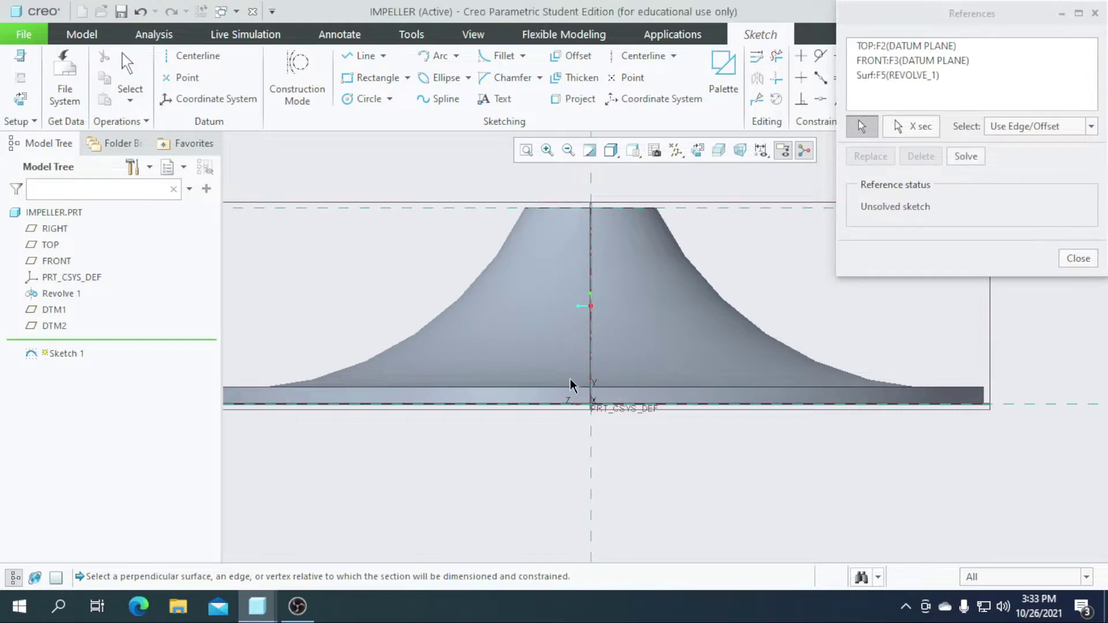
pyautogui.click(569, 388)
pyautogui.click(656, 390)
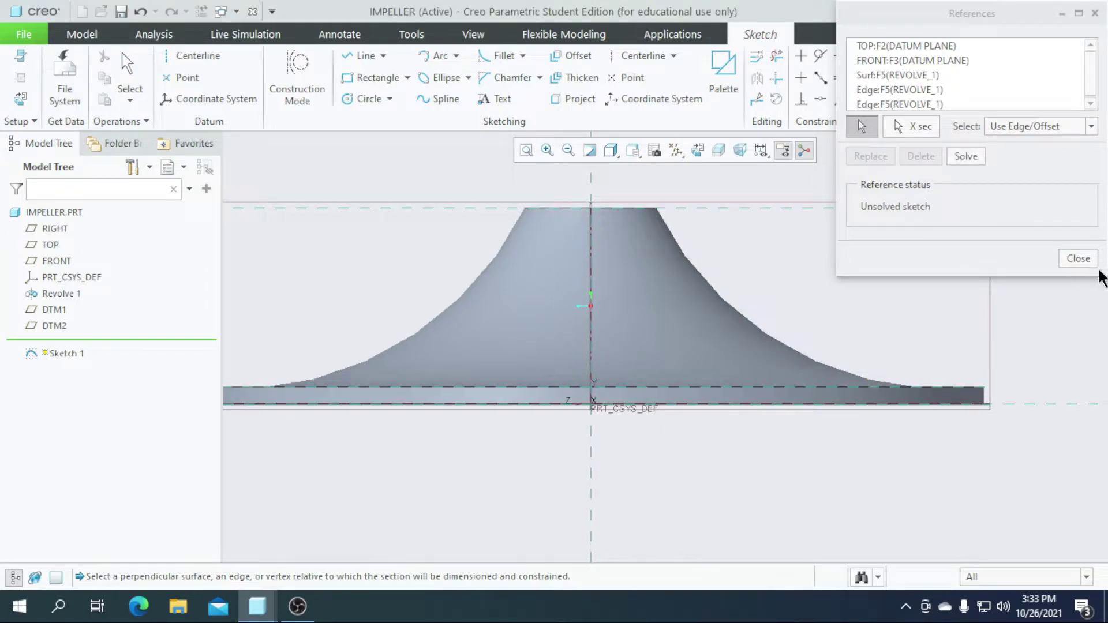
pyautogui.click(1079, 261)
# Draw an arc from the hub's top to the rim's upper edge, with both ends on the vertical reference, bulging away from it
pyautogui.scroll(1, 549, 302)
pyautogui.scroll(-5, 549, 300)
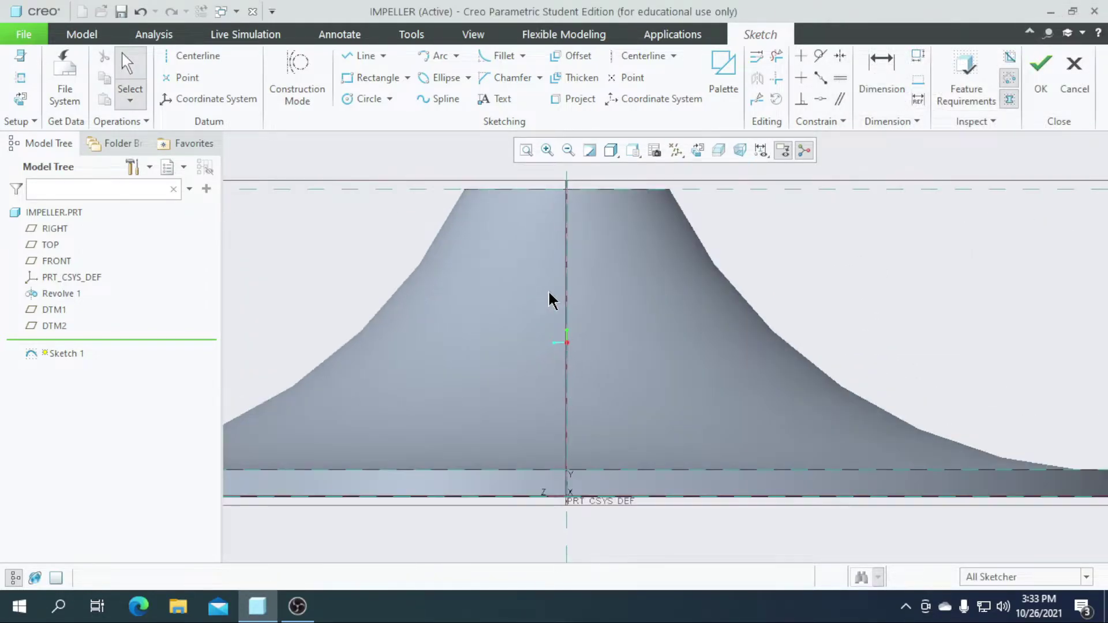
pyautogui.click(433, 57)
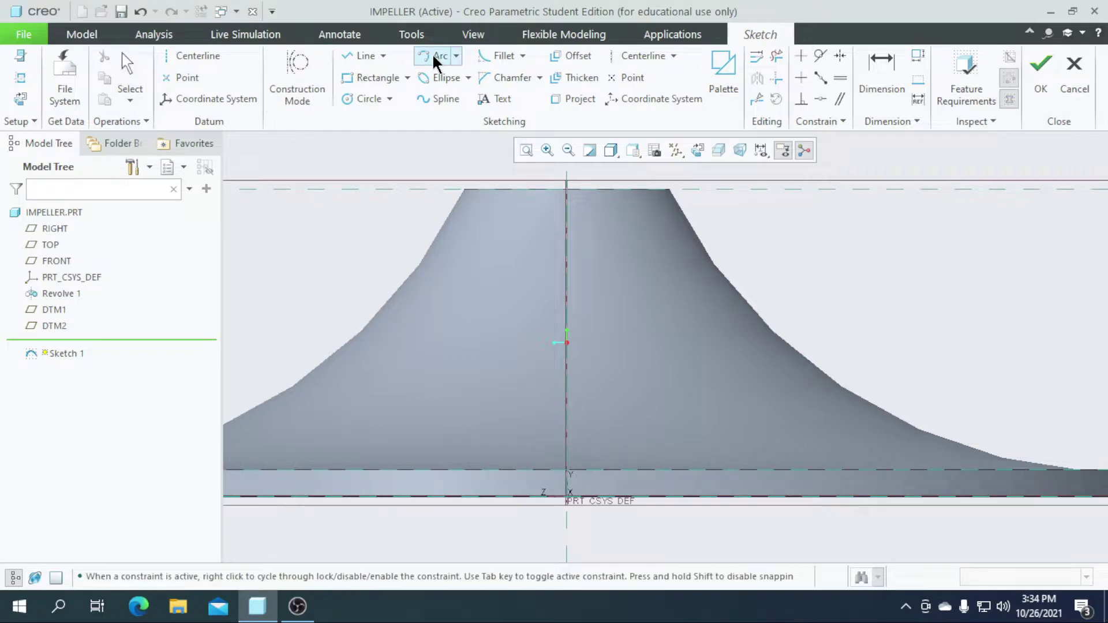
pyautogui.click(567, 199)
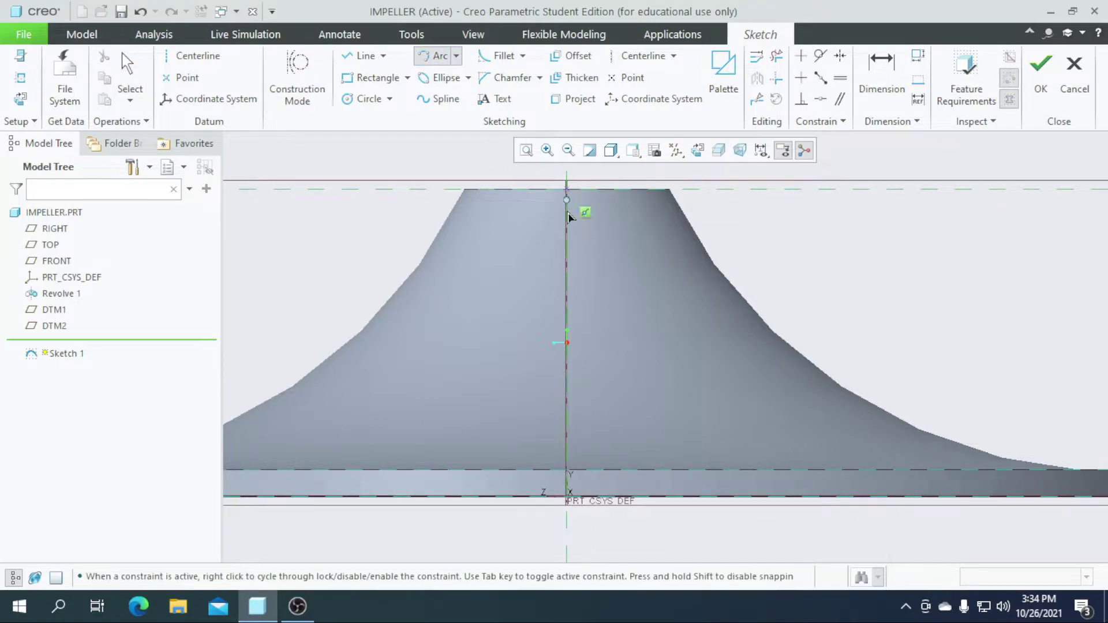
pyautogui.click(568, 469)
pyautogui.click(617, 400)
pyautogui.middleClick(610, 378)
# Set the arc's radius to 1.00 and finish the sketch on the RIGHT plane
pyautogui.doubleClick(695, 379)
pyautogui.write('5')
pyautogui.press('Return')
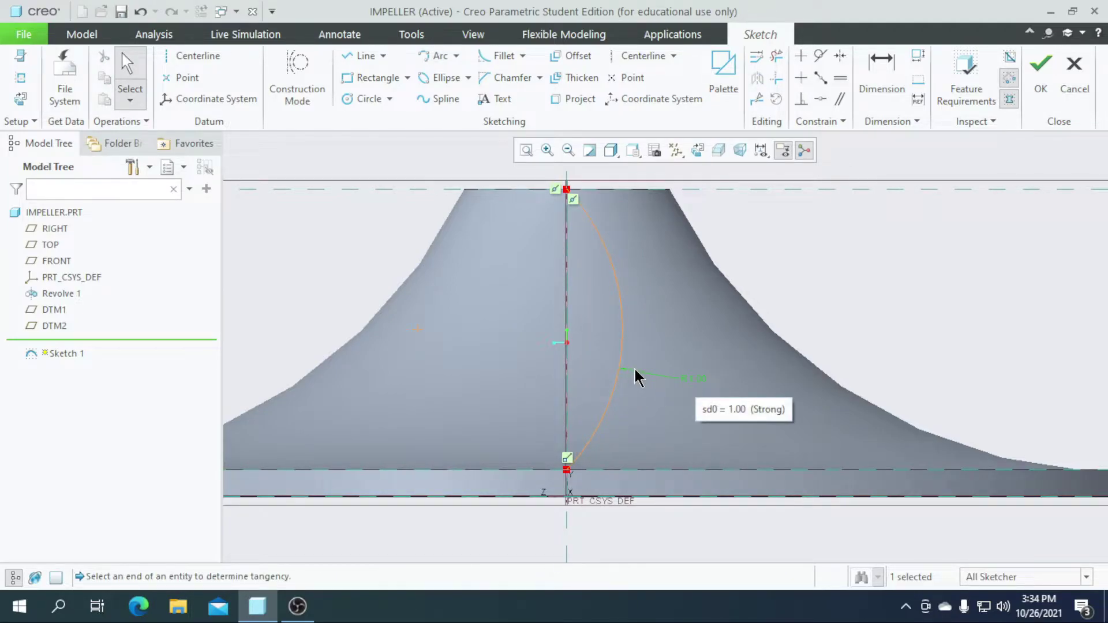
pyautogui.click(1040, 75)
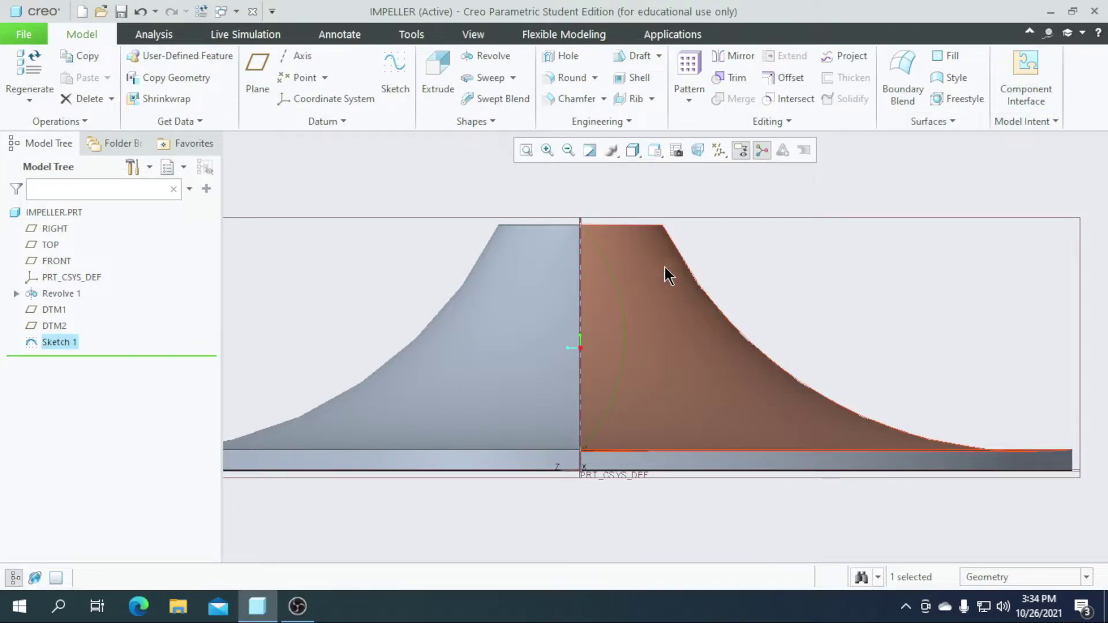
# Start a sketch on DTM1 and orient the view parallel to it
pyautogui.scroll(4, 666, 272)
pyautogui.click(621, 354)
pyautogui.scroll(-5, 567, 420)
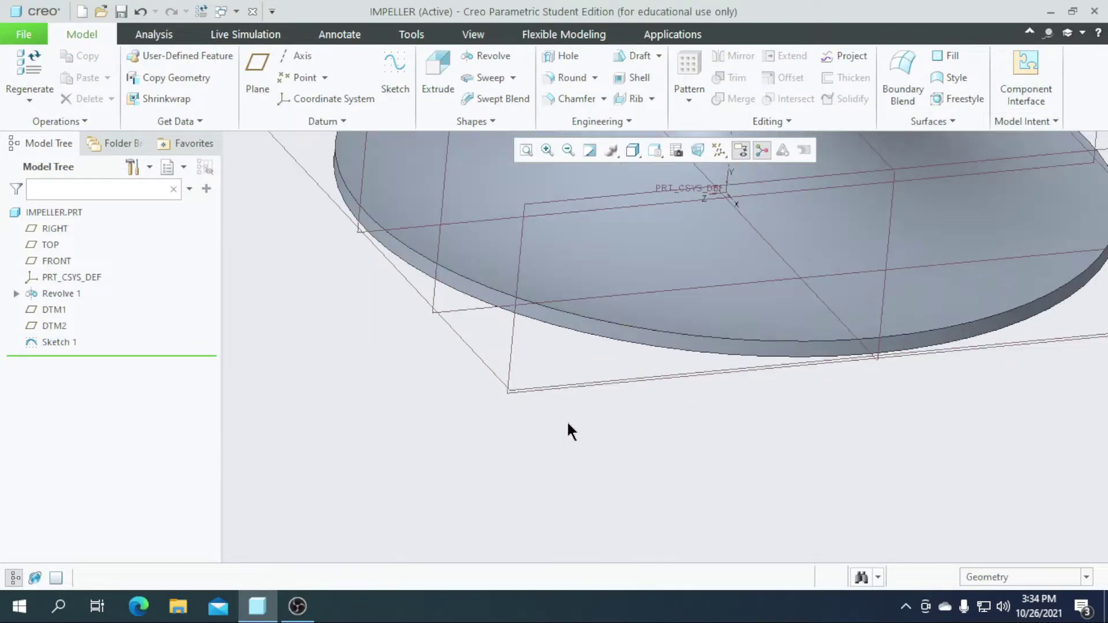
pyautogui.click(437, 306)
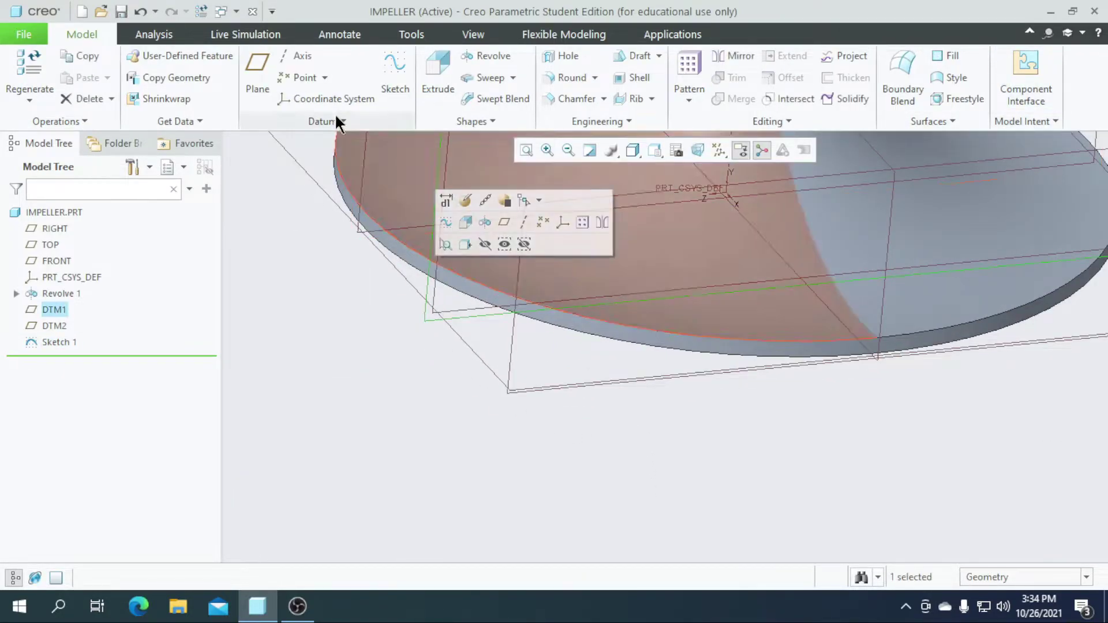
pyautogui.click(400, 66)
pyautogui.click(707, 148)
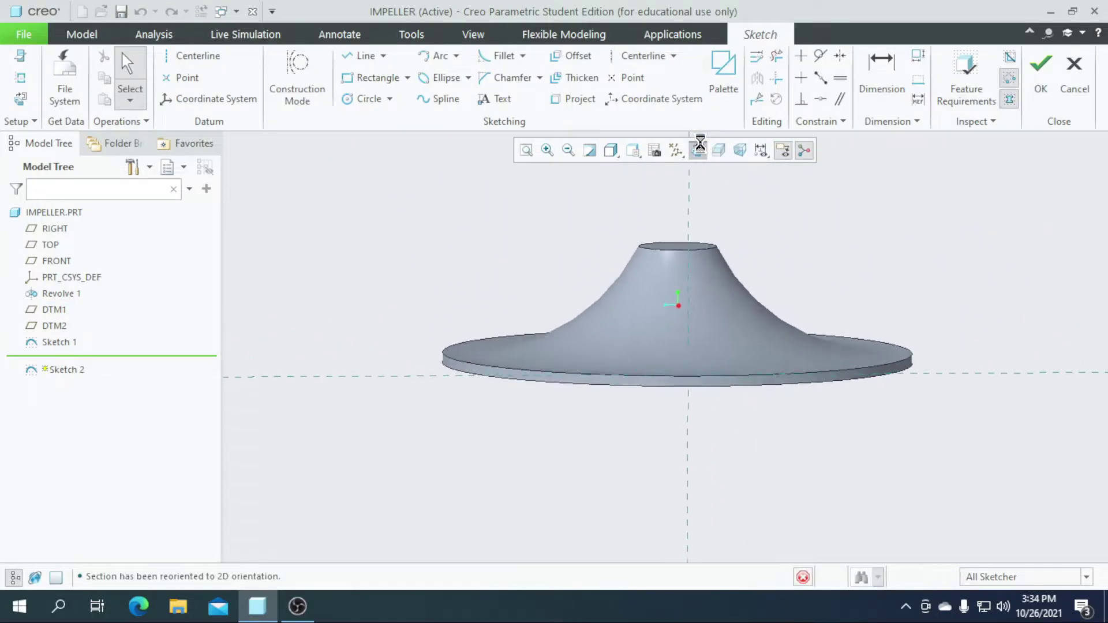
pyautogui.scroll(2, 656, 353)
pyautogui.scroll(-3, 641, 351)
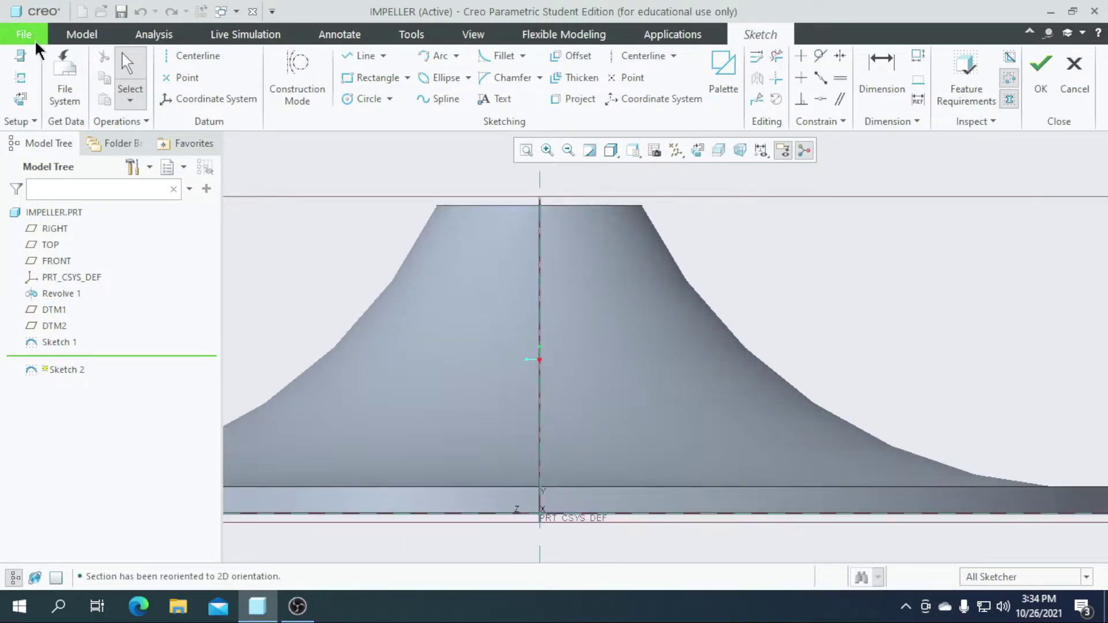
# Add the hub's top surface, the rim's upper edges and the arc of Sketch 1 as references for the DTM1 sketch
pyautogui.click(20, 78)
pyautogui.click(510, 216)
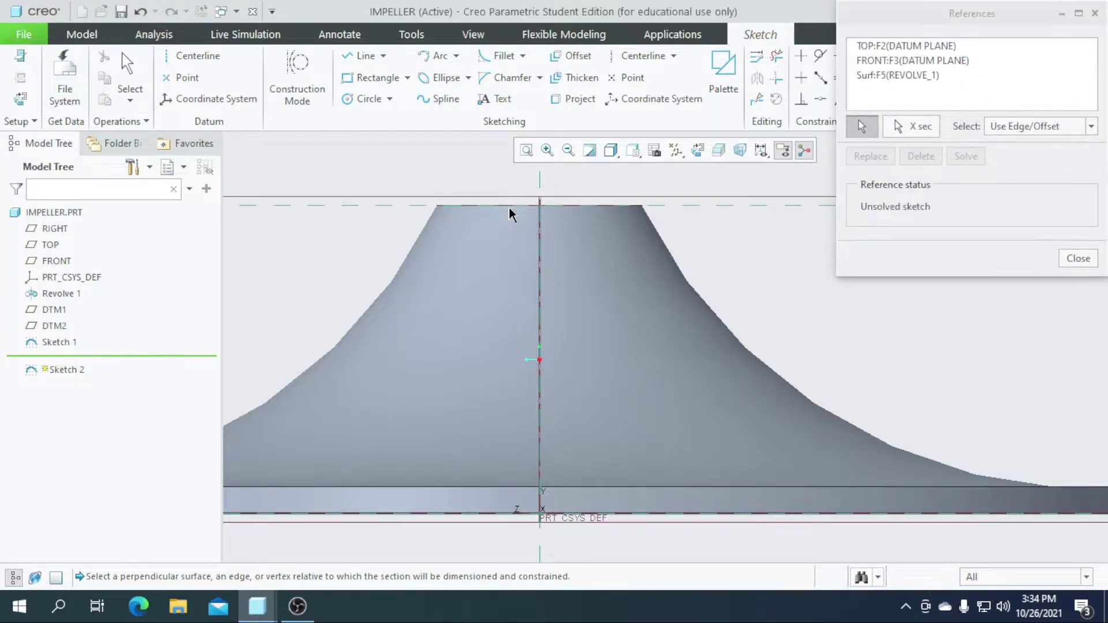
pyautogui.click(476, 487)
pyautogui.click(603, 494)
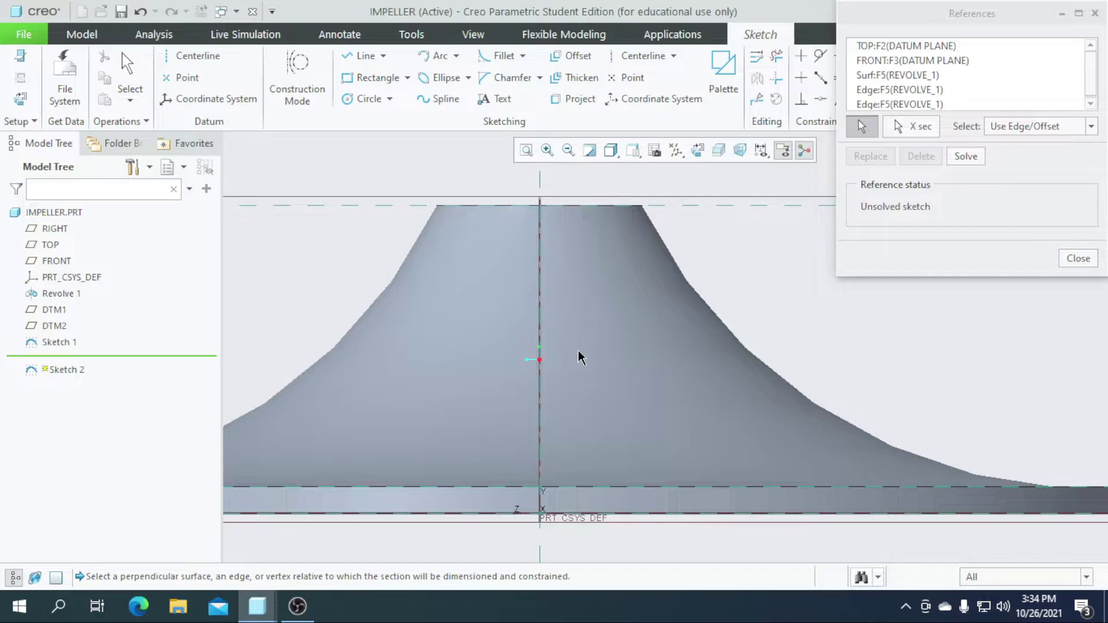
pyautogui.click(596, 361)
pyautogui.click(1078, 260)
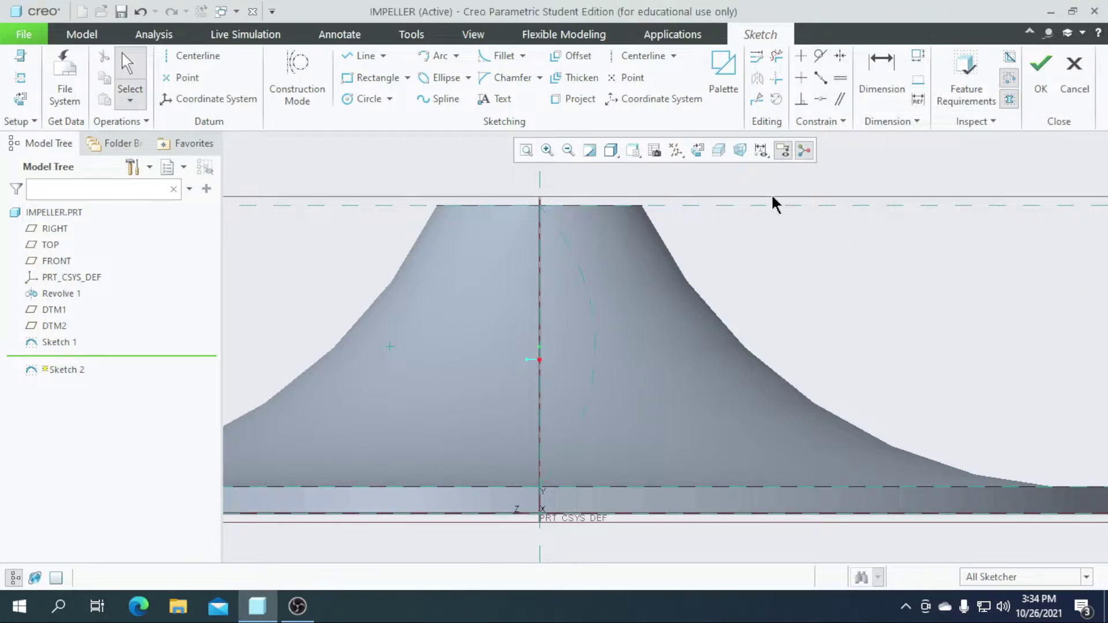
# Draw an arc from the hub's top to the rim's upper edge, bulging across the vertical reference, with its center about 1.14 from that reference
pyautogui.click(434, 63)
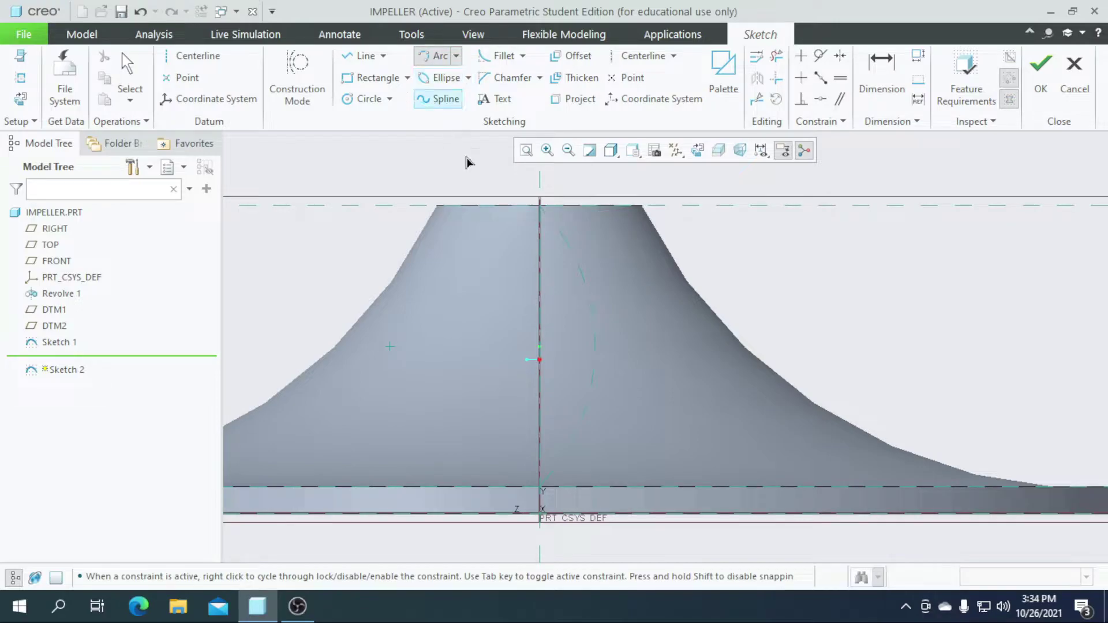
pyautogui.click(512, 206)
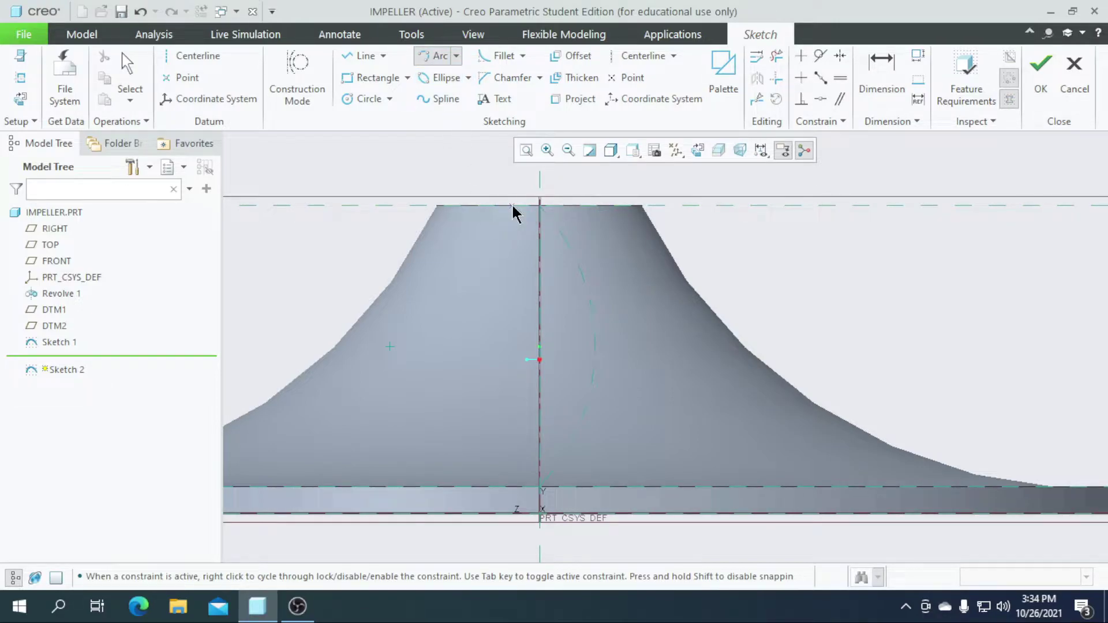
pyautogui.click(513, 488)
pyautogui.click(547, 423)
pyautogui.middleClick(479, 421)
# Set the distance from the arc's center to the vertical reference to 0.53 and the arc's radius to 0.70
pyautogui.doubleClick(423, 338)
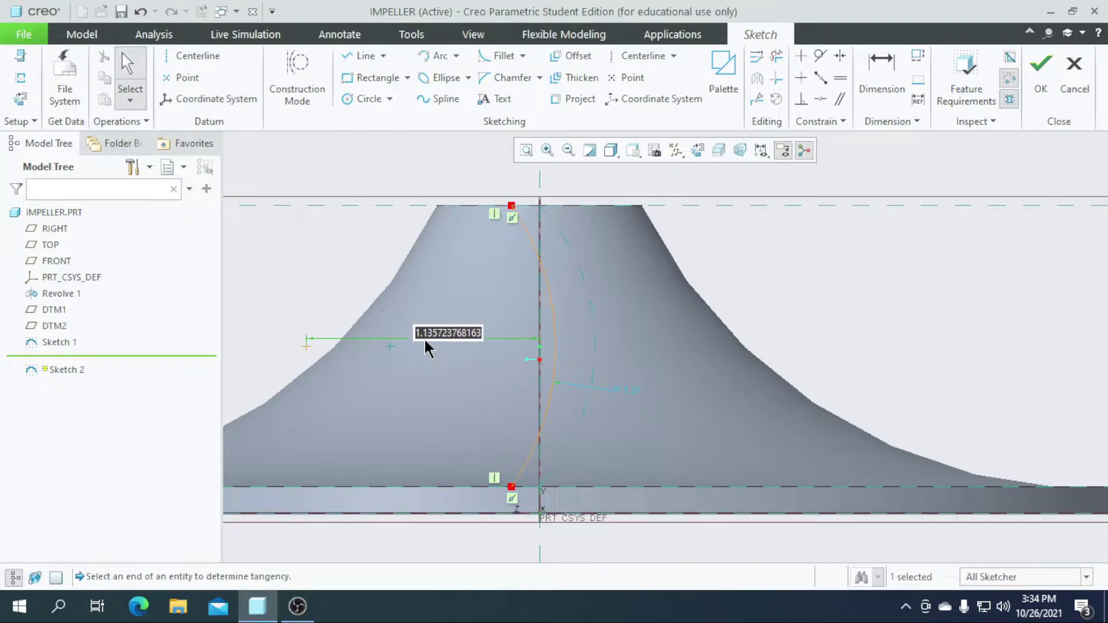
pyautogui.write('0.')
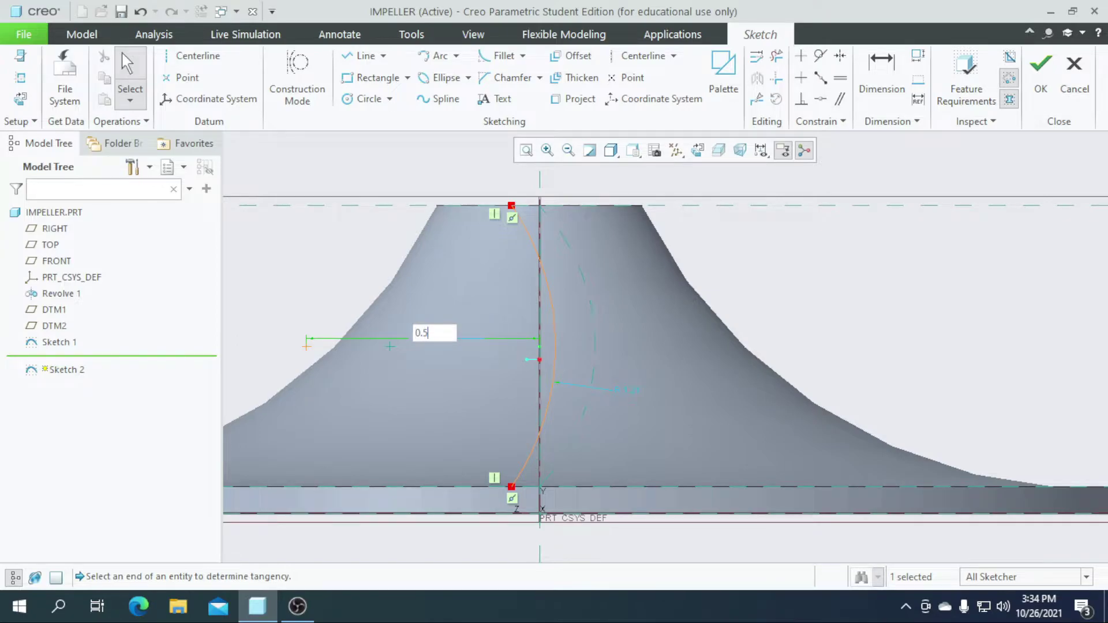
pyautogui.write('5')
pyautogui.press('Return')
pyautogui.click(762, 405)
pyautogui.doubleClick(760, 398)
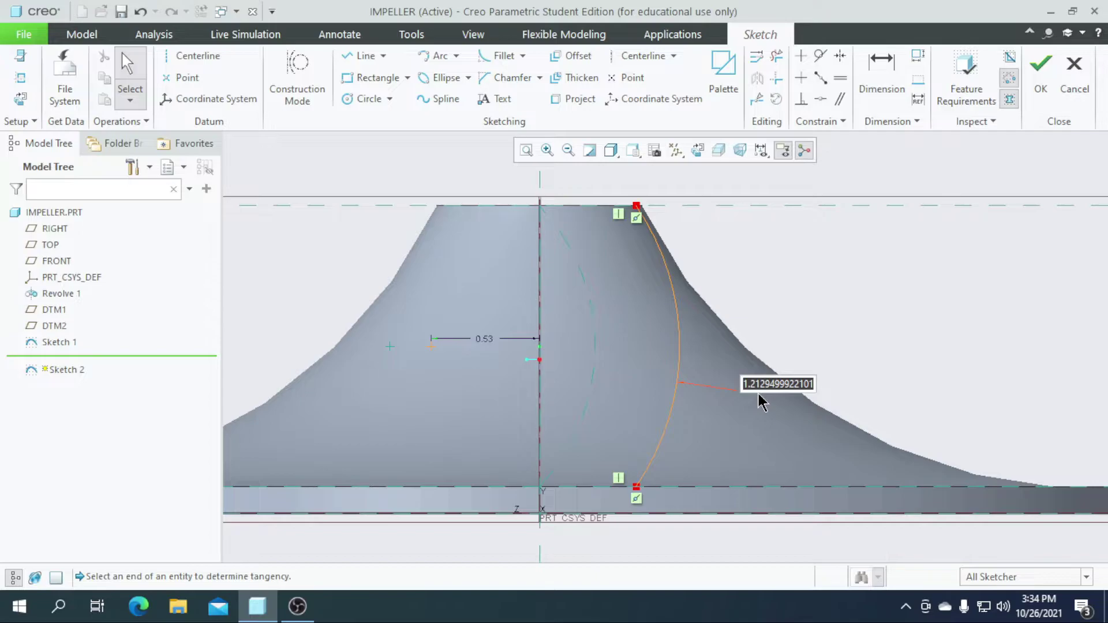
pyautogui.write('0.7')
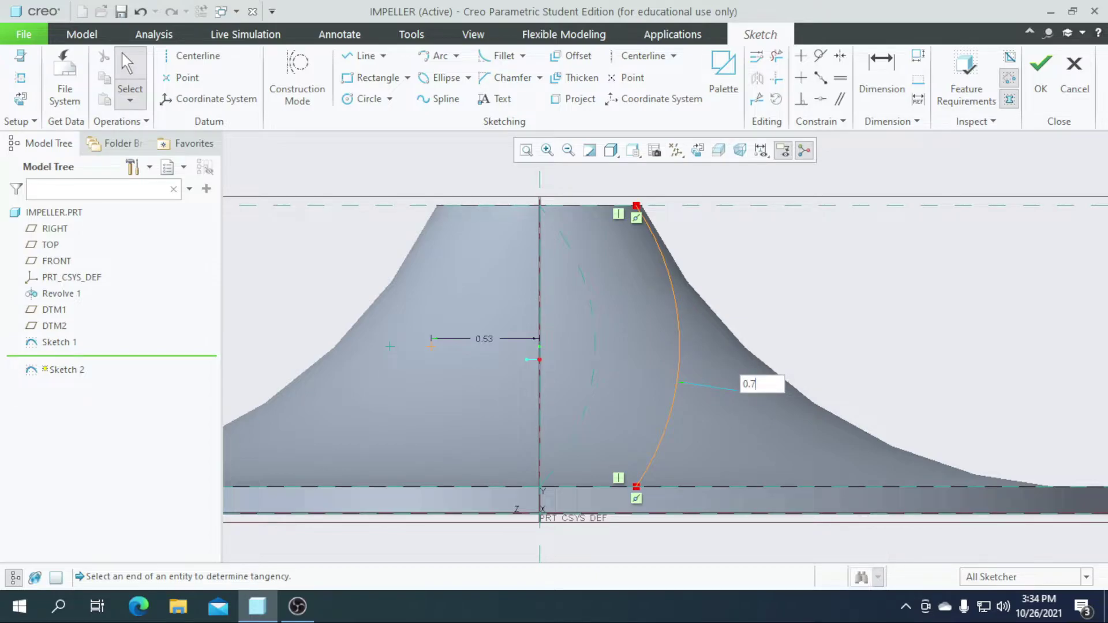
pyautogui.press('Return')
pyautogui.scroll(2, 483, 351)
pyautogui.scroll(-2, 472, 358)
pyautogui.scroll(-1, 519, 362)
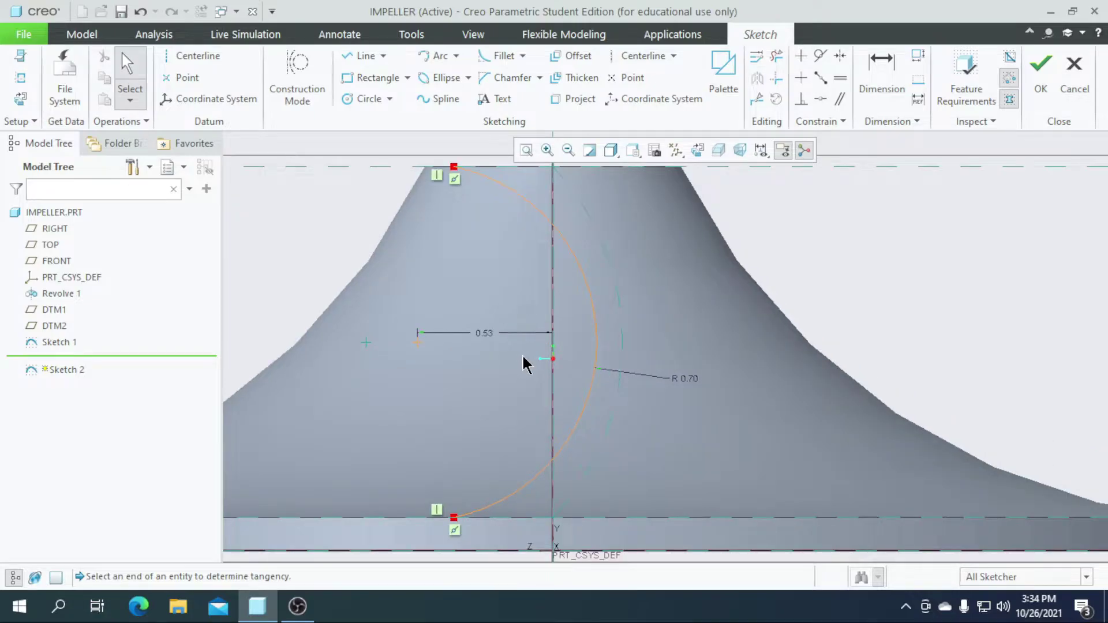
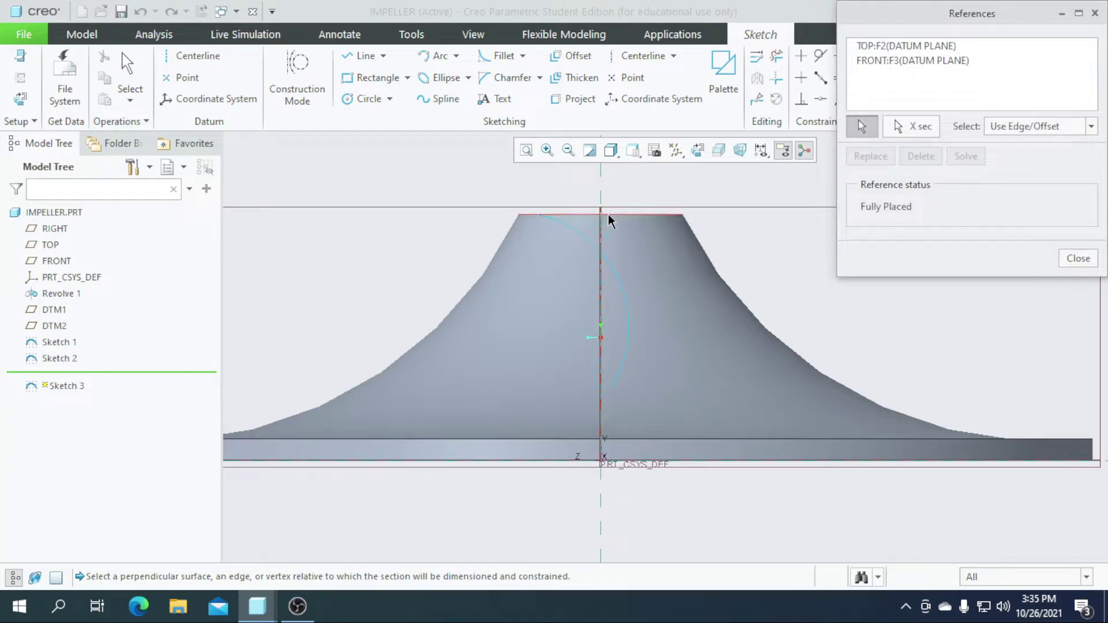
# Add the hub's top surface, the rim's upper edges and the arc of Sketch 2 as references for the new sketch
pyautogui.click(529, 442)
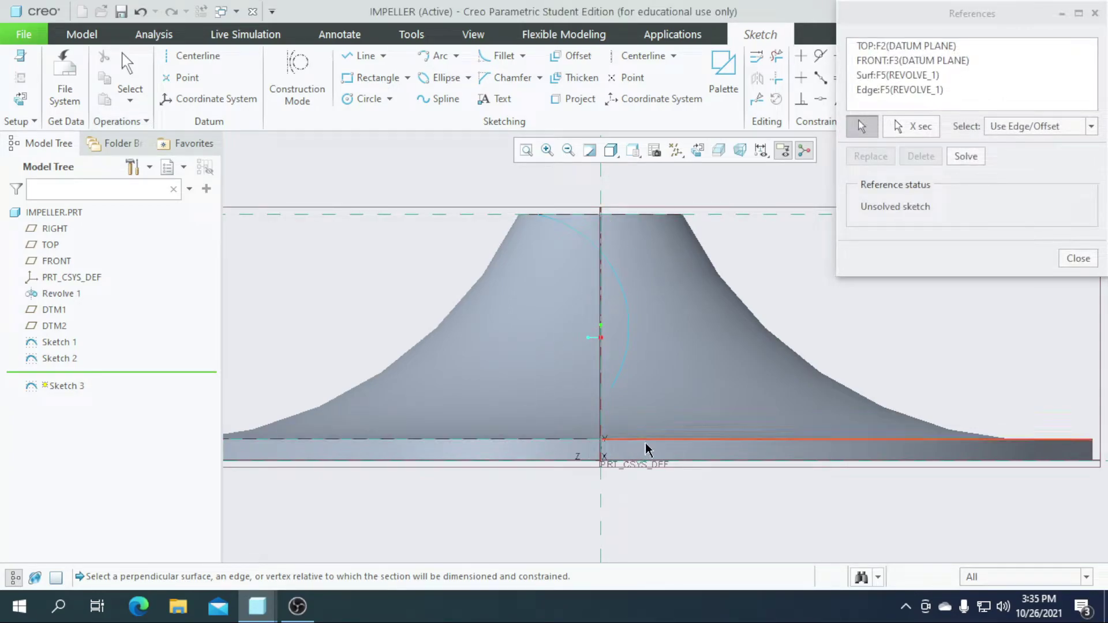
pyautogui.click(648, 448)
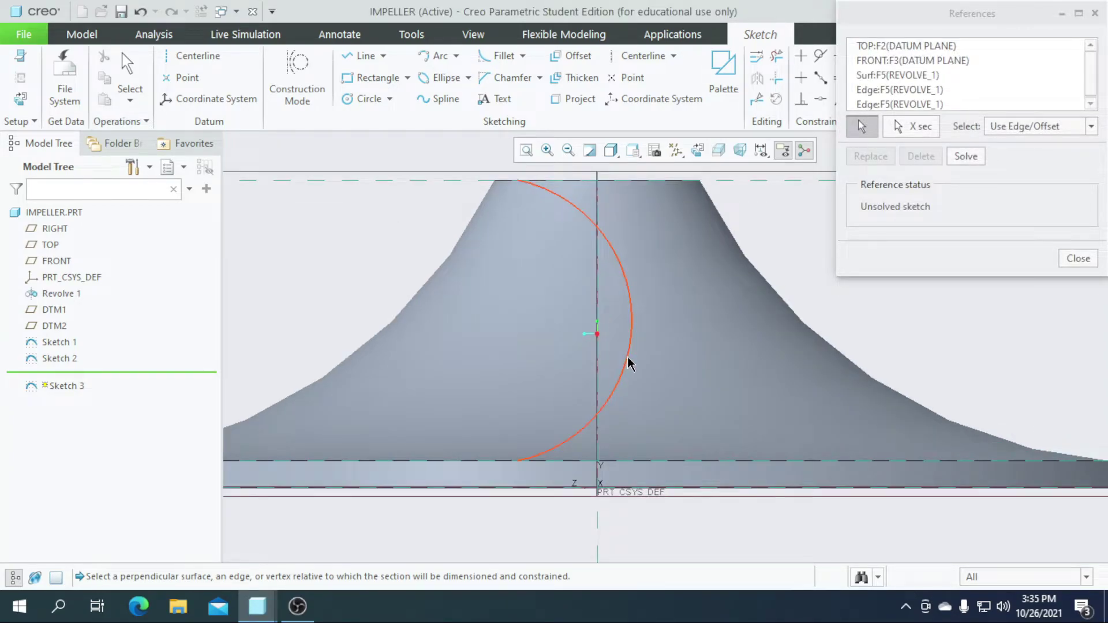
pyautogui.click(1075, 257)
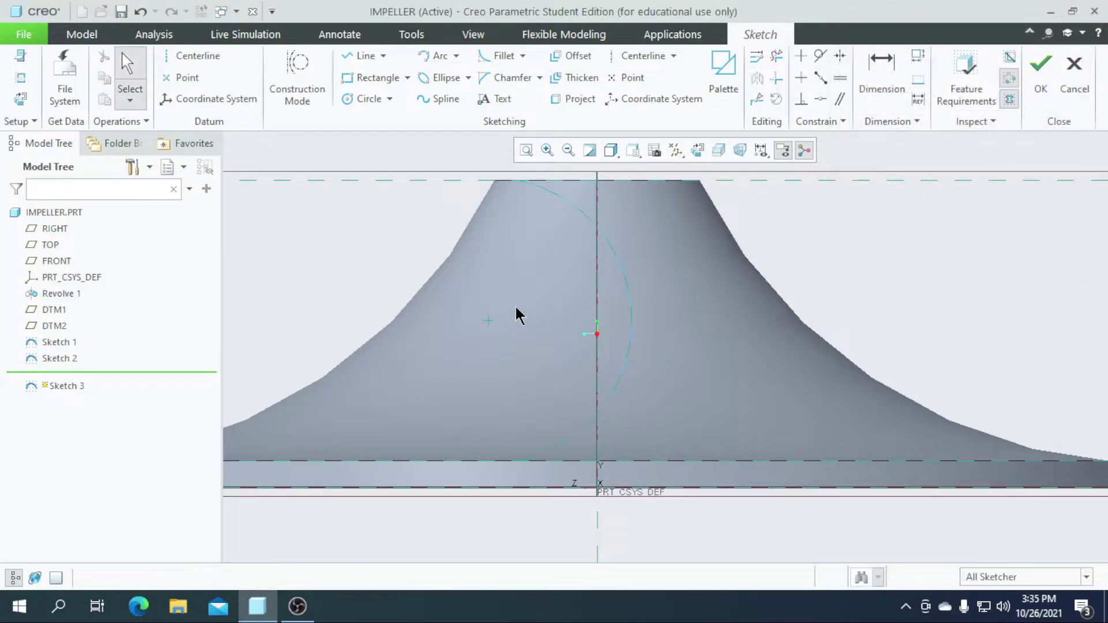
# Draw a four-point spline from the hub's top to the rim's upper edge, bulging across the vertical reference, with both ends about 0.10 from it
pyautogui.click(439, 99)
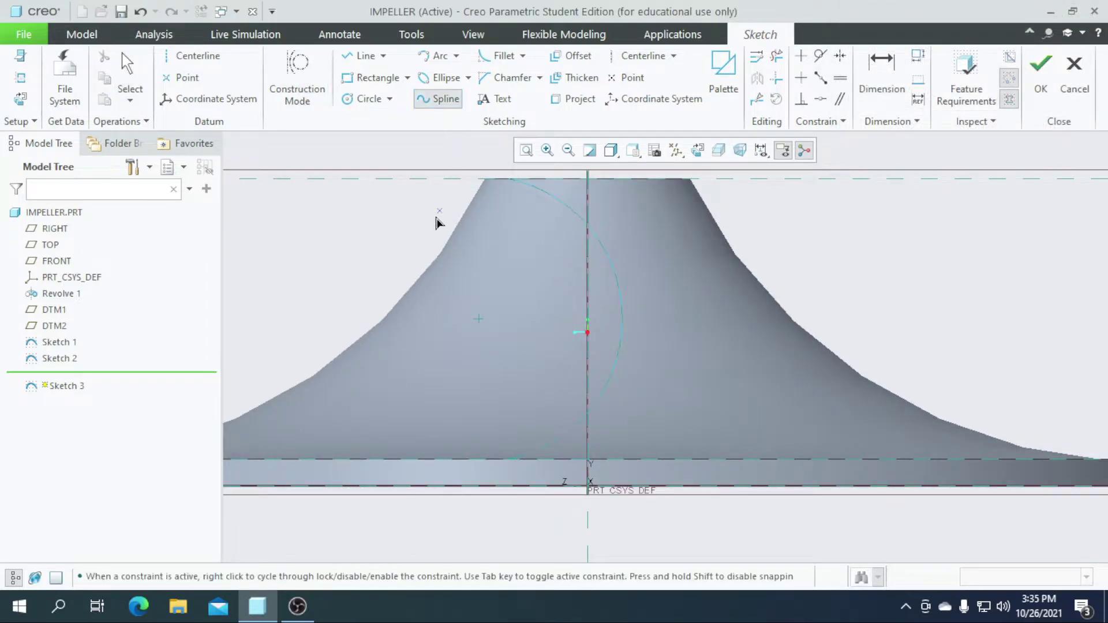
pyautogui.scroll(-2, 462, 228)
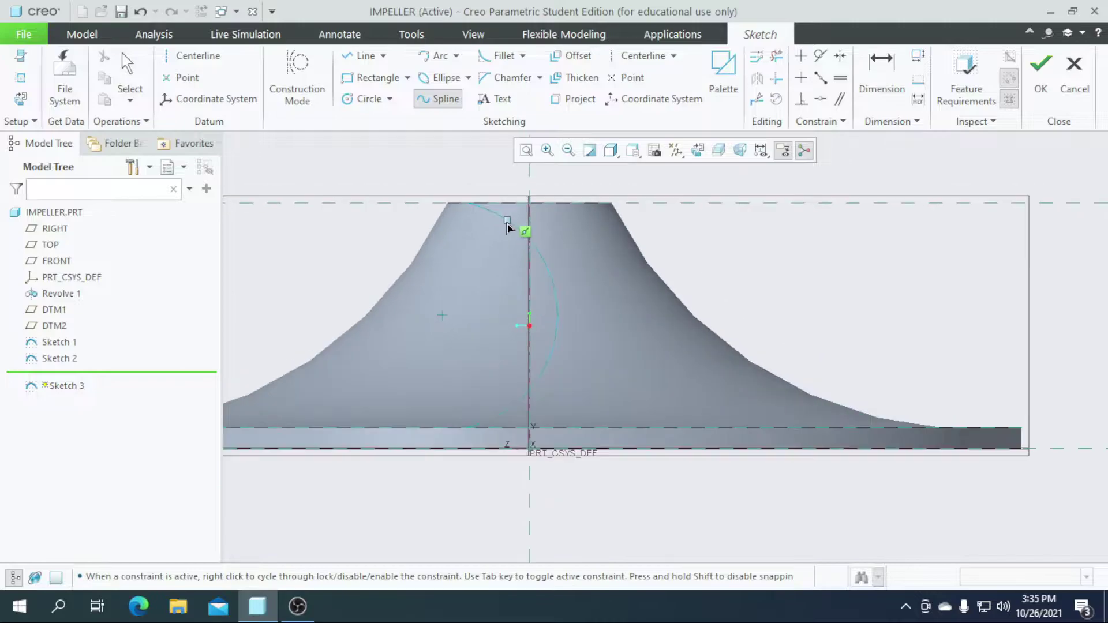
pyautogui.click(515, 204)
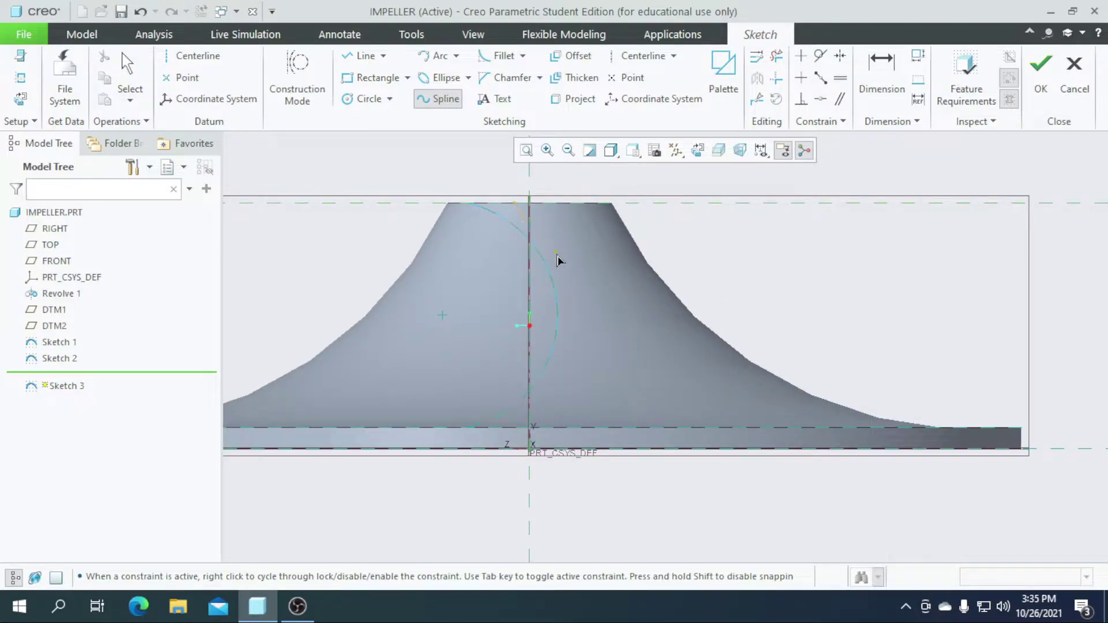
pyautogui.click(577, 285)
pyautogui.click(568, 376)
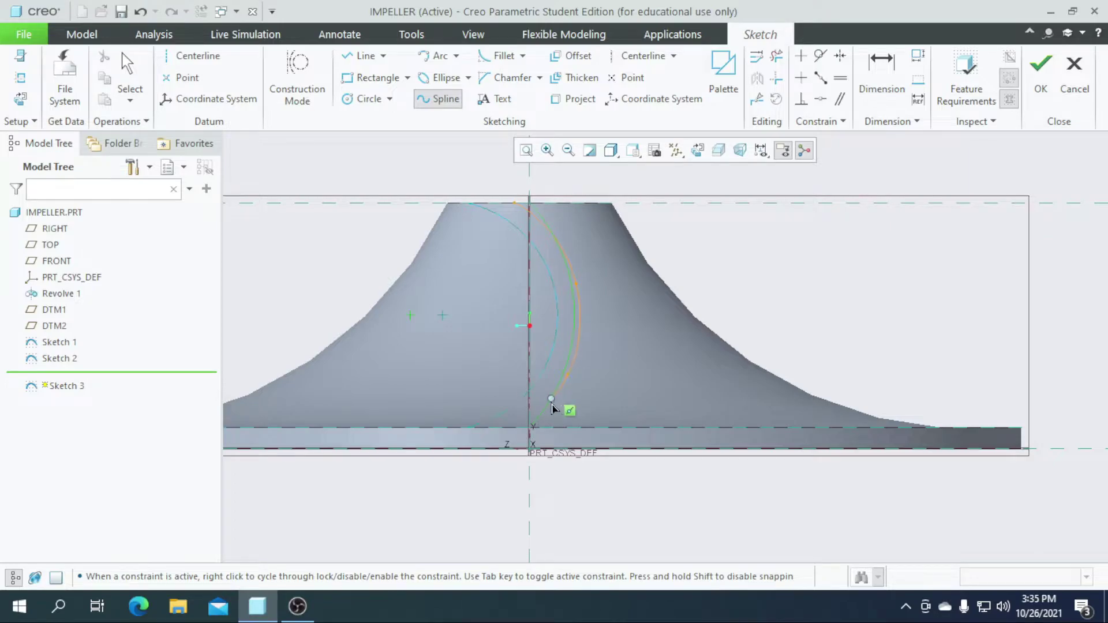
pyautogui.click(515, 428)
pyautogui.middleClick(487, 445)
pyautogui.scroll(-2, 488, 337)
pyautogui.scroll(2, 506, 352)
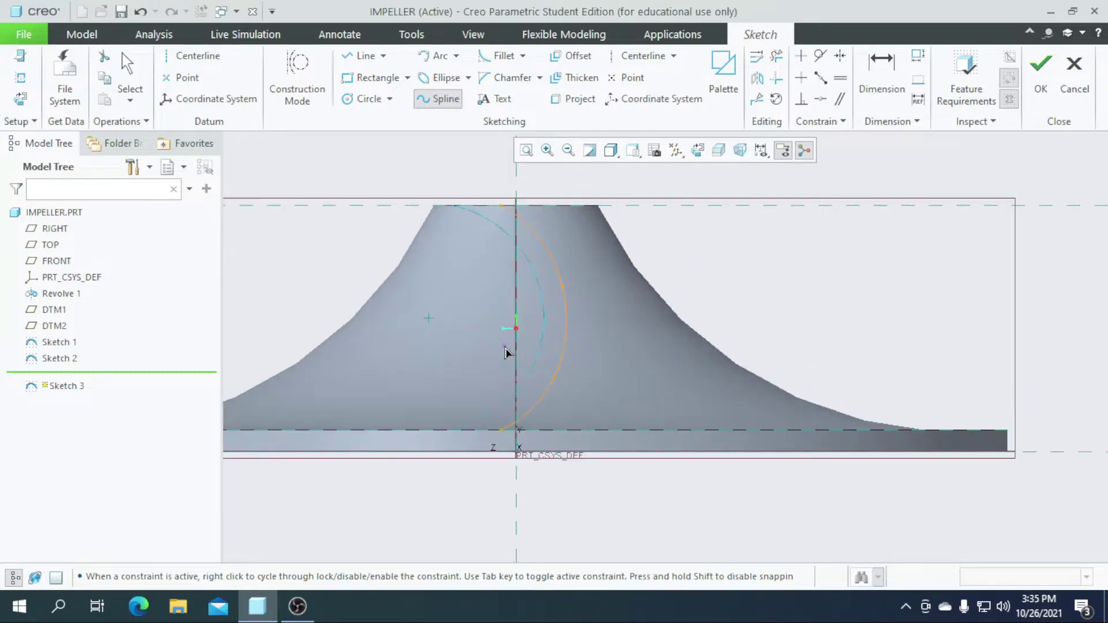
pyautogui.scroll(3, 516, 404)
pyautogui.click(127, 66)
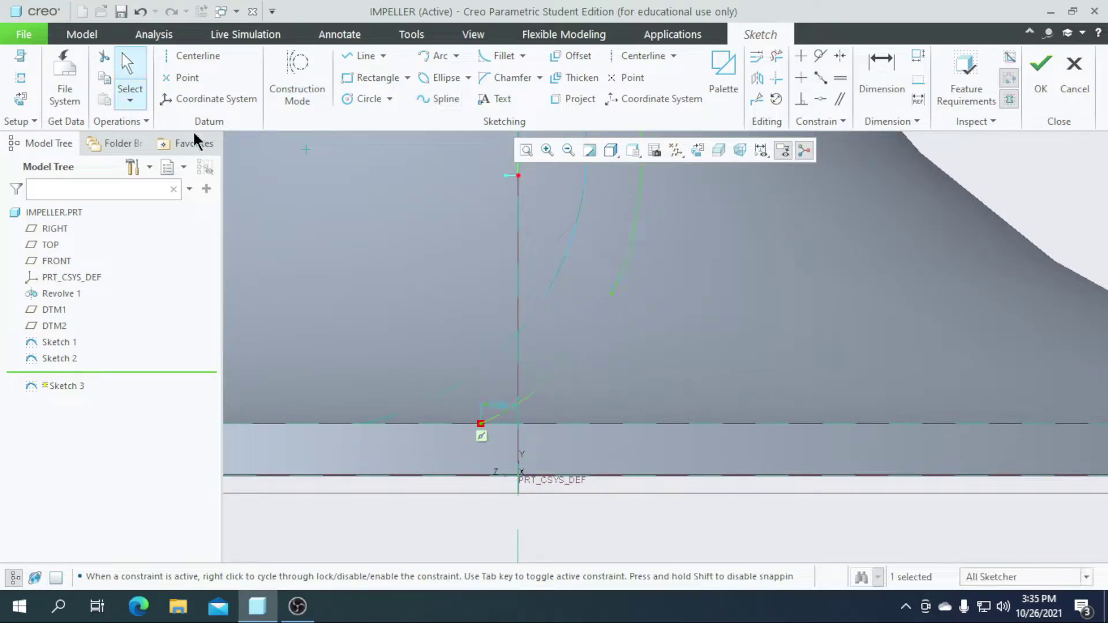
# Set the distance from the spline's upper endpoint to the vertical reference to 0.25
pyautogui.click(530, 407)
pyautogui.moveTo(529, 412)
pyautogui.mouseDown()
pyautogui.moveTo(477, 346)
pyautogui.moveTo(541, 258)
pyautogui.mouseUp()
pyautogui.scroll(-3, 477, 345)
pyautogui.scroll(-1, 479, 327)
pyautogui.scroll(5, 519, 289)
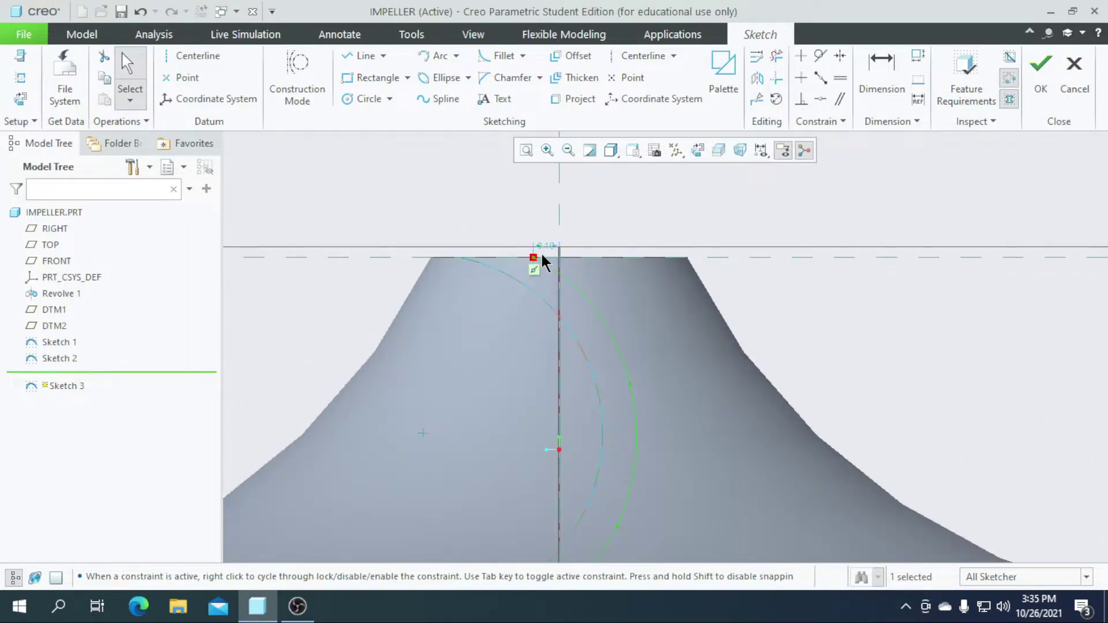
pyautogui.scroll(3, 541, 255)
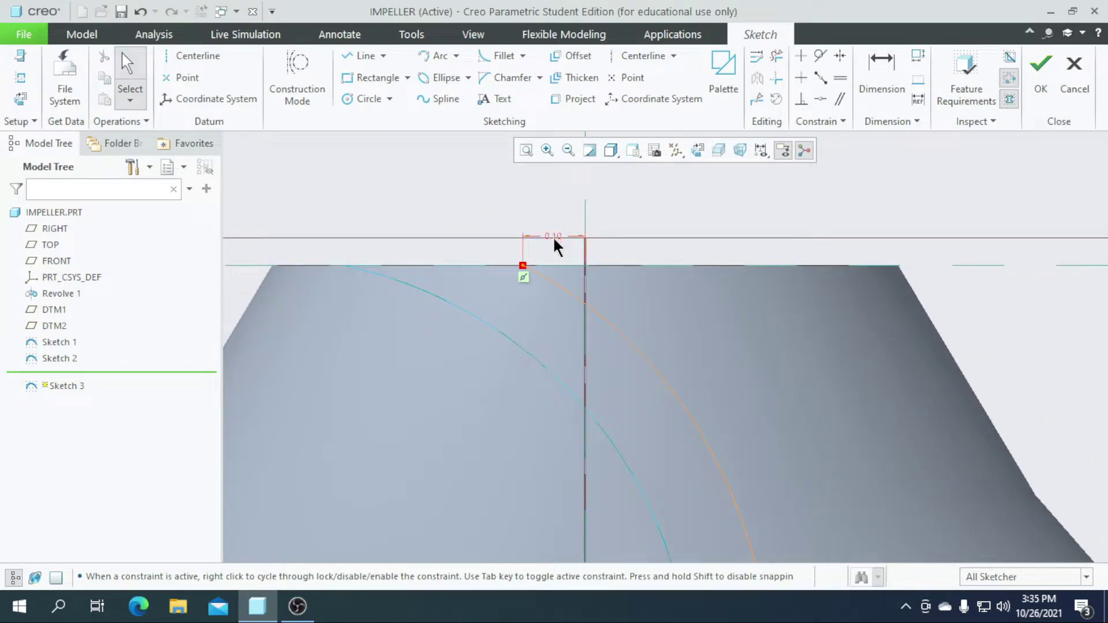
pyautogui.doubleClick(554, 238)
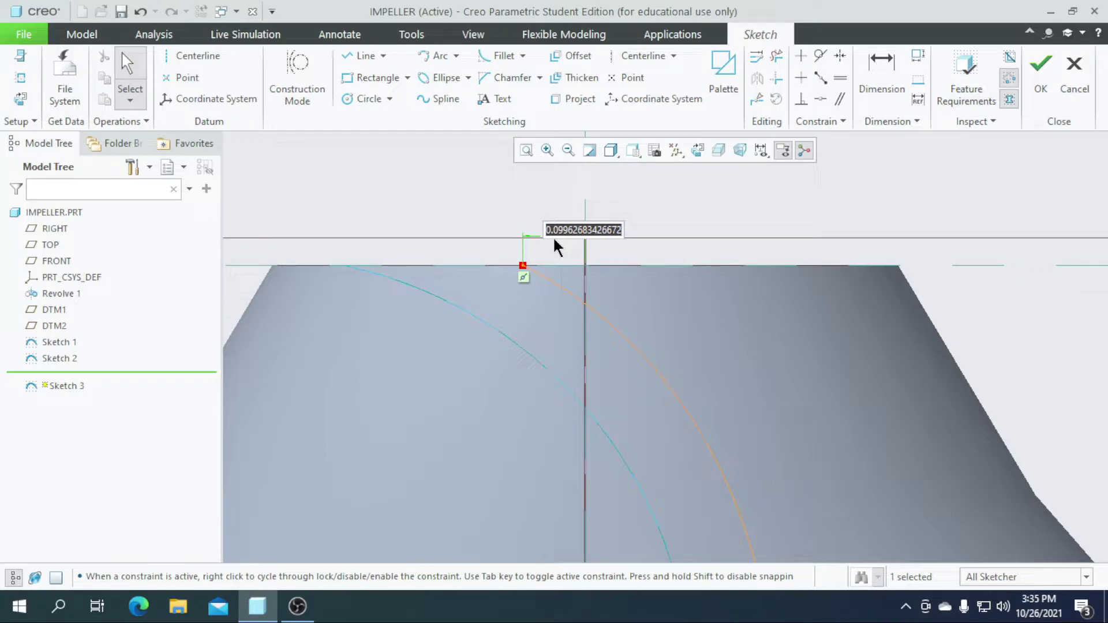
pyautogui.write('0.25')
pyautogui.press('Return')
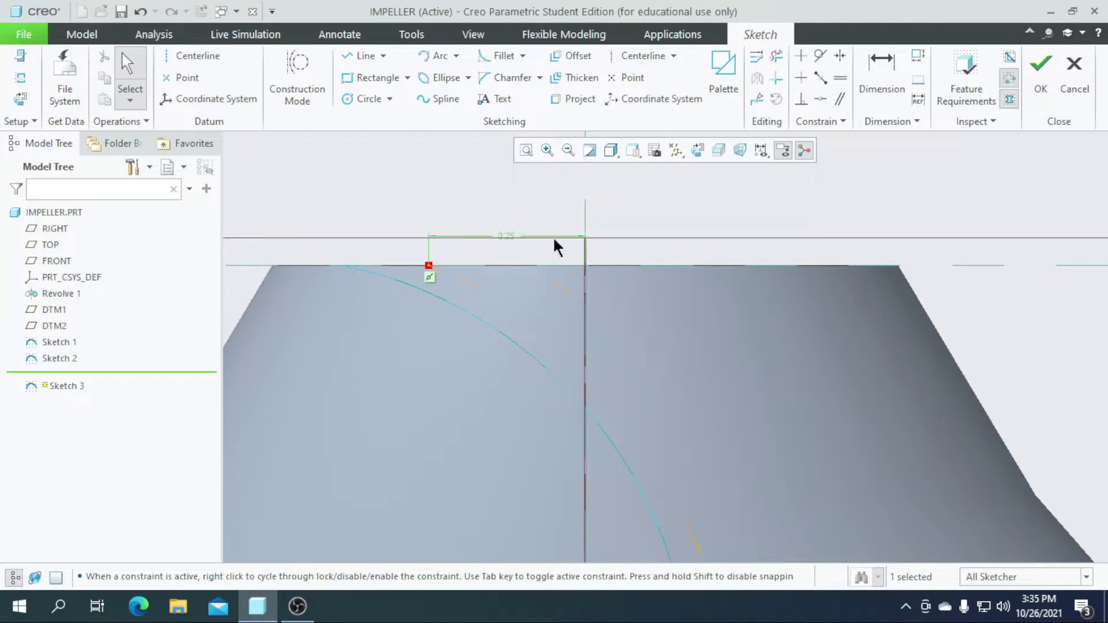
# Change the spline's upper endpoint offset from the vertical reference to 0.20
pyautogui.scroll(-6, 499, 243)
pyautogui.scroll(6, 514, 392)
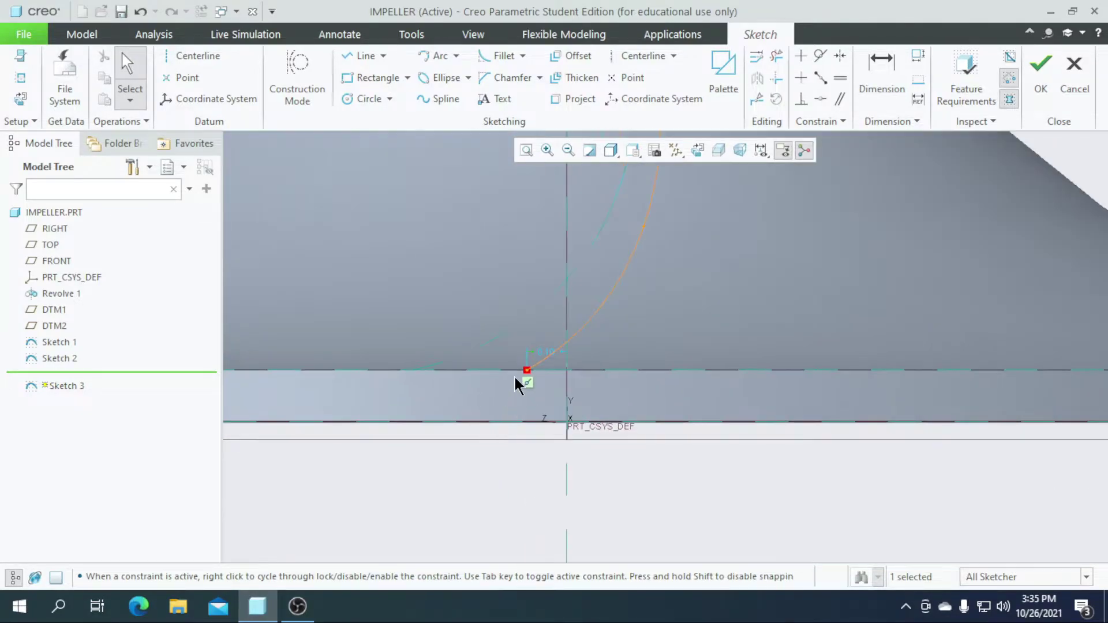
pyautogui.scroll(4, 525, 369)
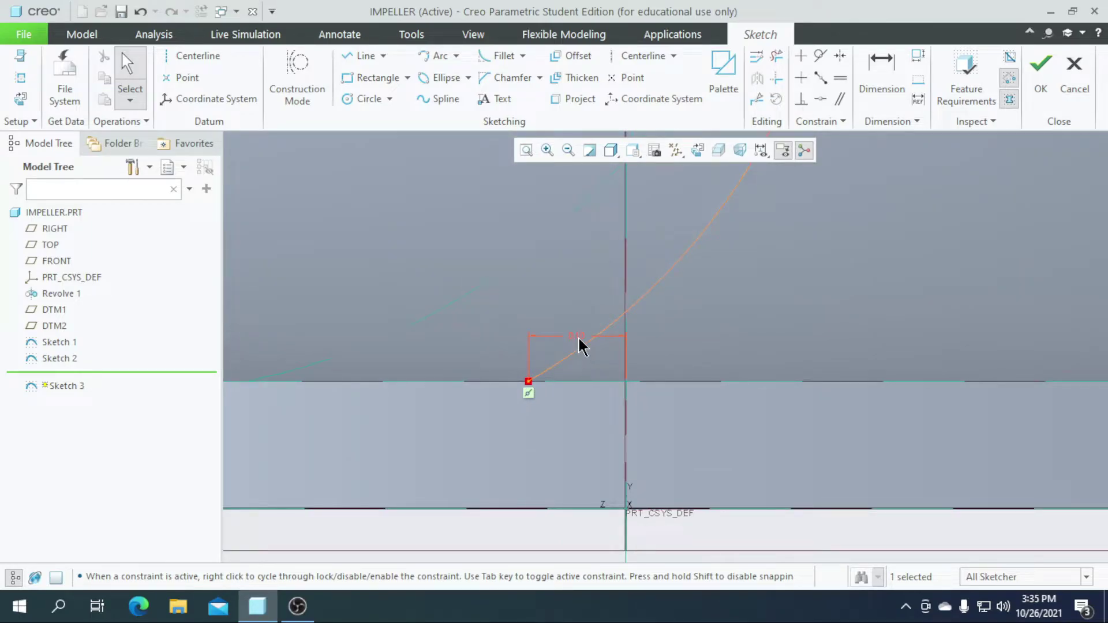
pyautogui.scroll(-5, 503, 446)
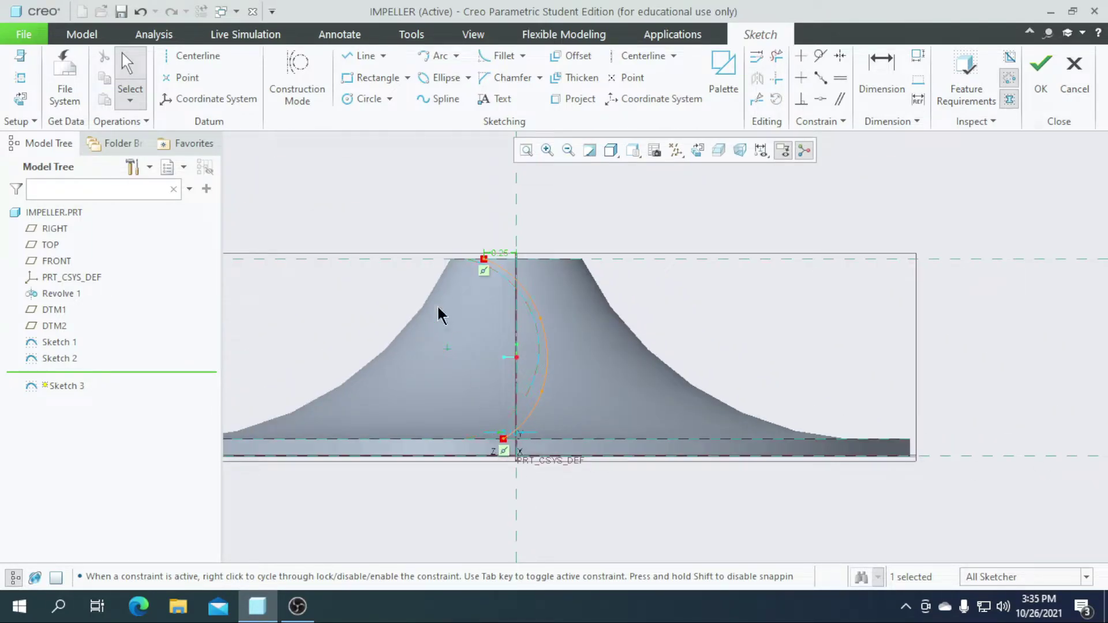
pyautogui.scroll(5, 492, 263)
pyautogui.doubleClick(527, 251)
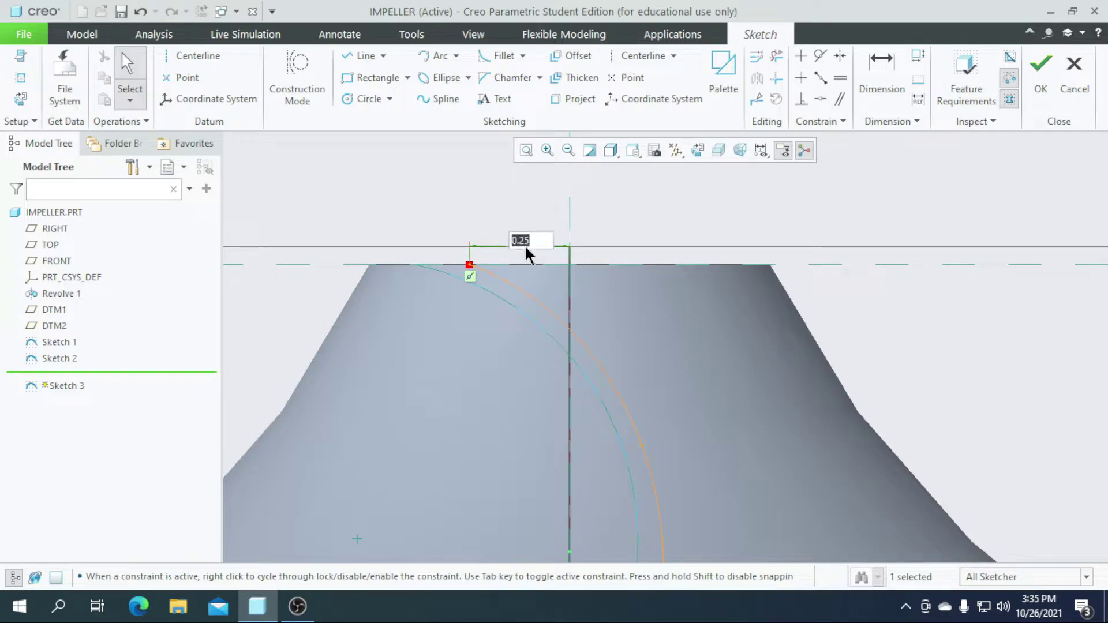
pyautogui.write('0.2')
pyautogui.press('Return')
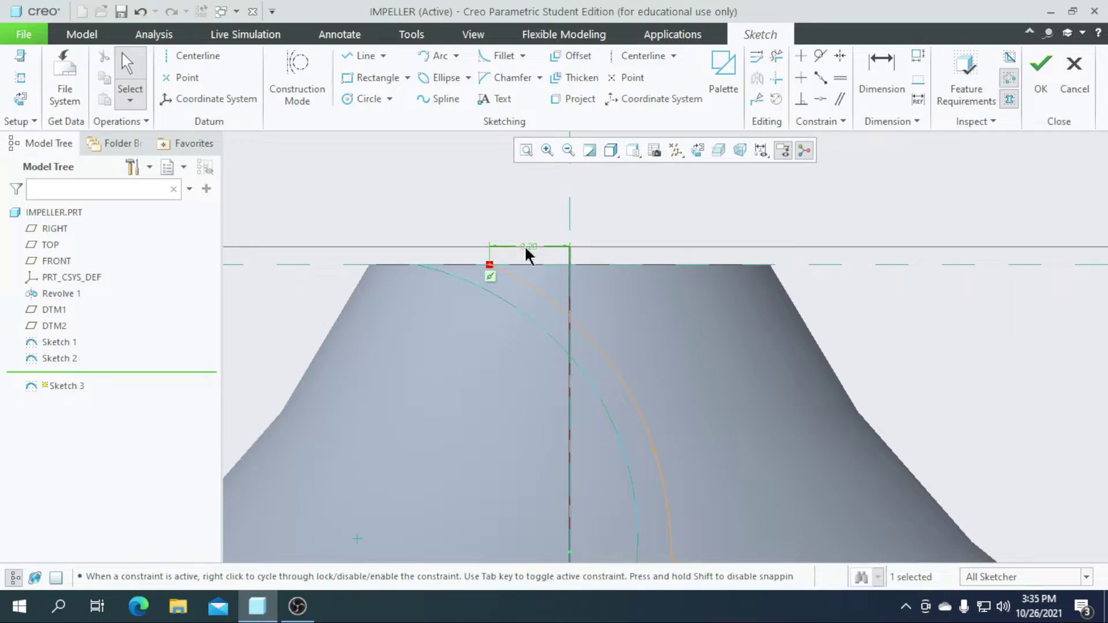
# Try an offset of 1.50 between the spline's upper endpoint and the vertical reference
pyautogui.scroll(-5, 525, 245)
pyautogui.scroll(3, 549, 335)
pyautogui.scroll(-5, 573, 358)
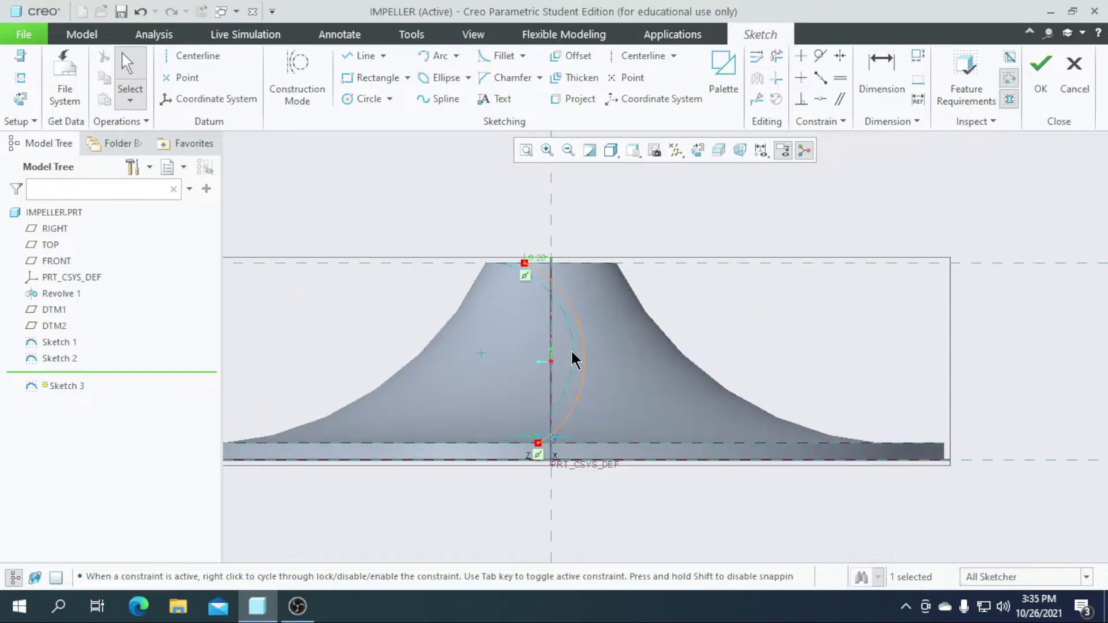
pyautogui.scroll(6, 556, 271)
pyautogui.write('1.5')
pyautogui.press('Return')
pyautogui.scroll(-2, 432, 282)
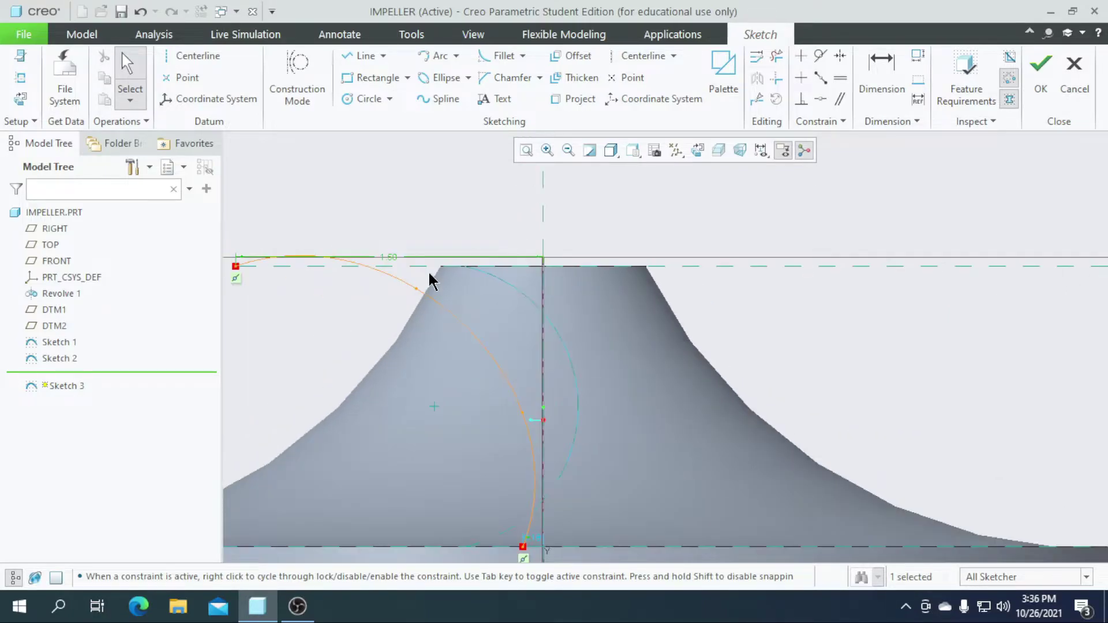
# Set the offset between the spline's upper endpoint and the vertical reference to 0.15
pyautogui.write('0.15')
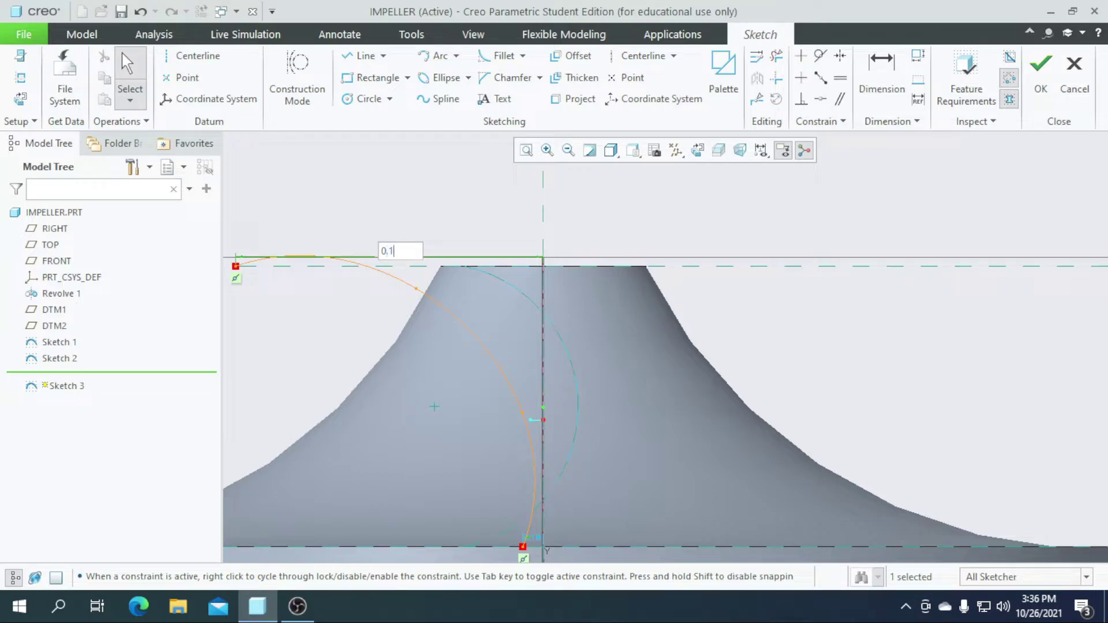
pyautogui.press('Return')
pyautogui.scroll(-3, 392, 267)
pyautogui.scroll(4, 447, 367)
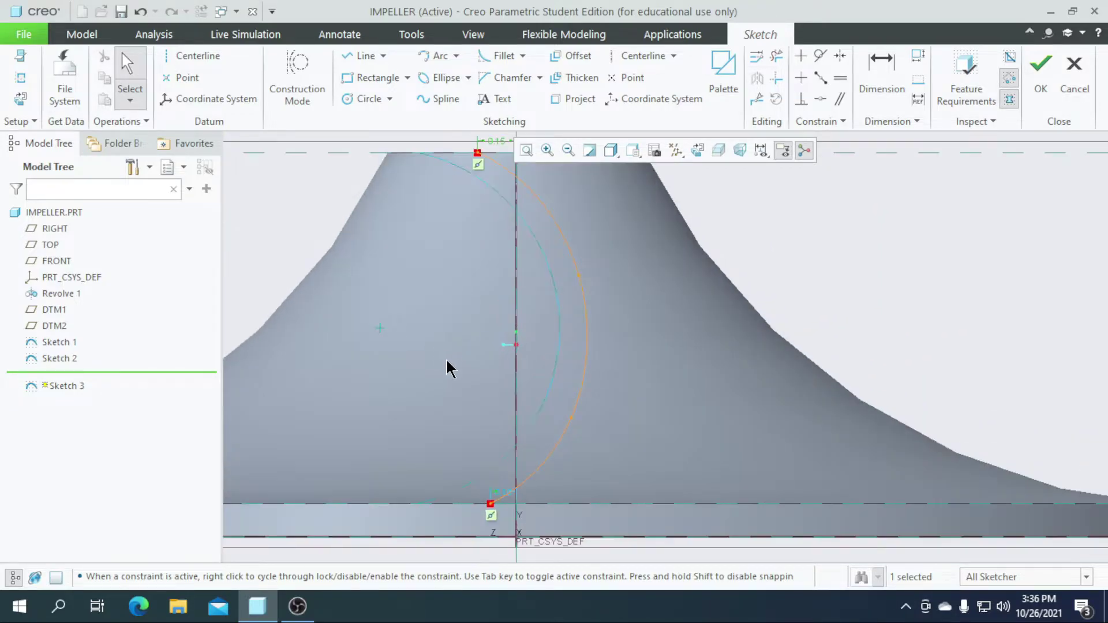
# Draw a vertical line about 0.08 long downward from the spline's lower endpoint into the rim
pyautogui.scroll(-3, 462, 450)
pyautogui.scroll(6, 520, 274)
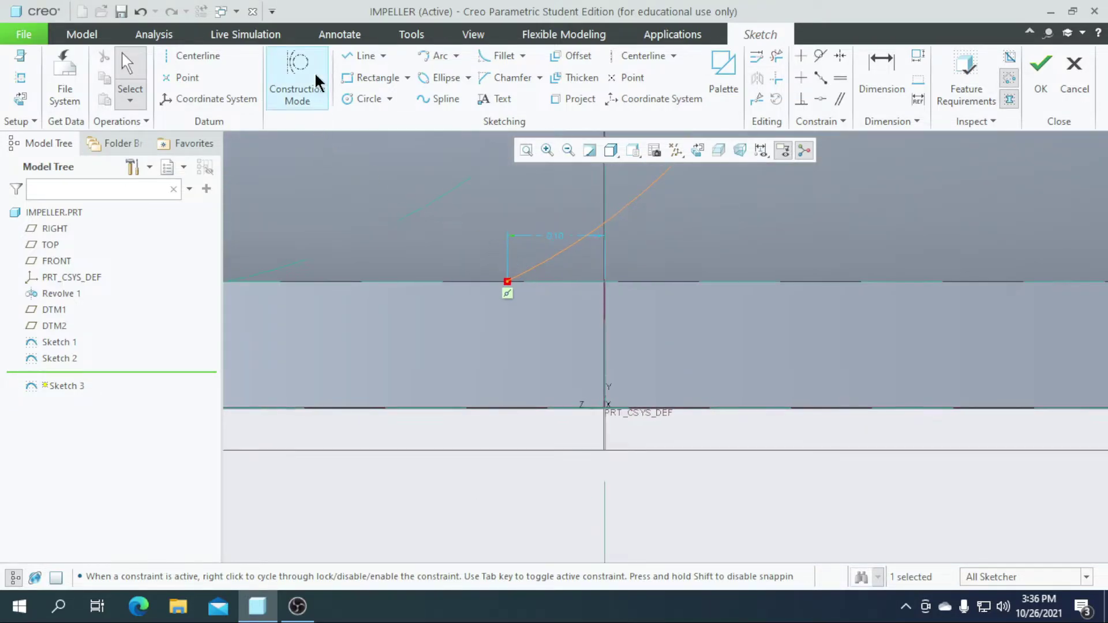
pyautogui.click(365, 55)
pyautogui.click(507, 283)
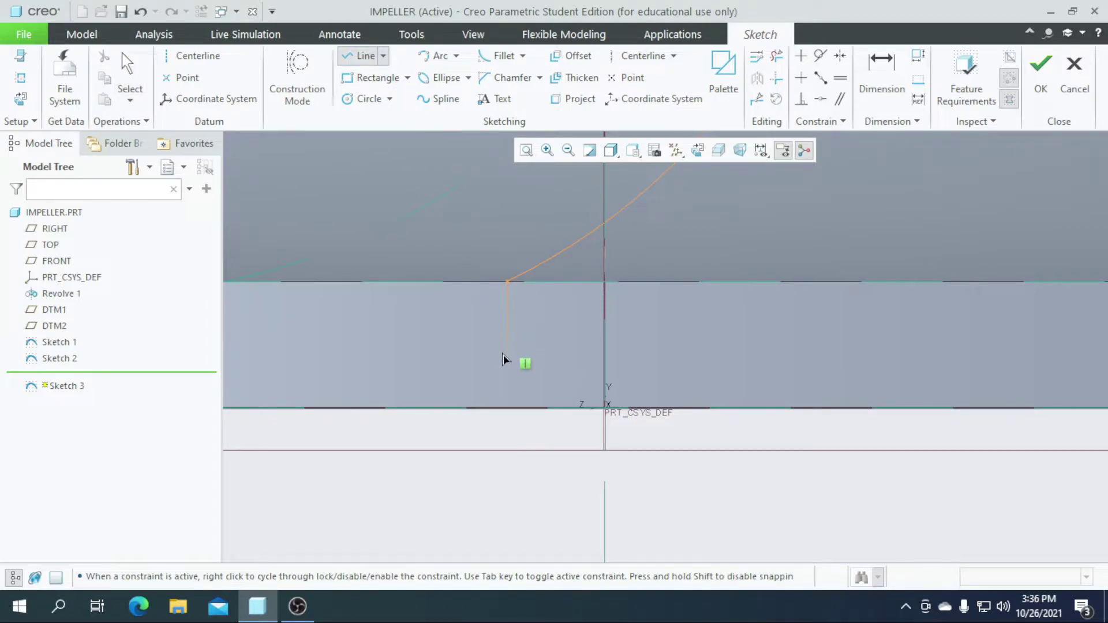
pyautogui.click(512, 356)
pyautogui.middleClick(550, 333)
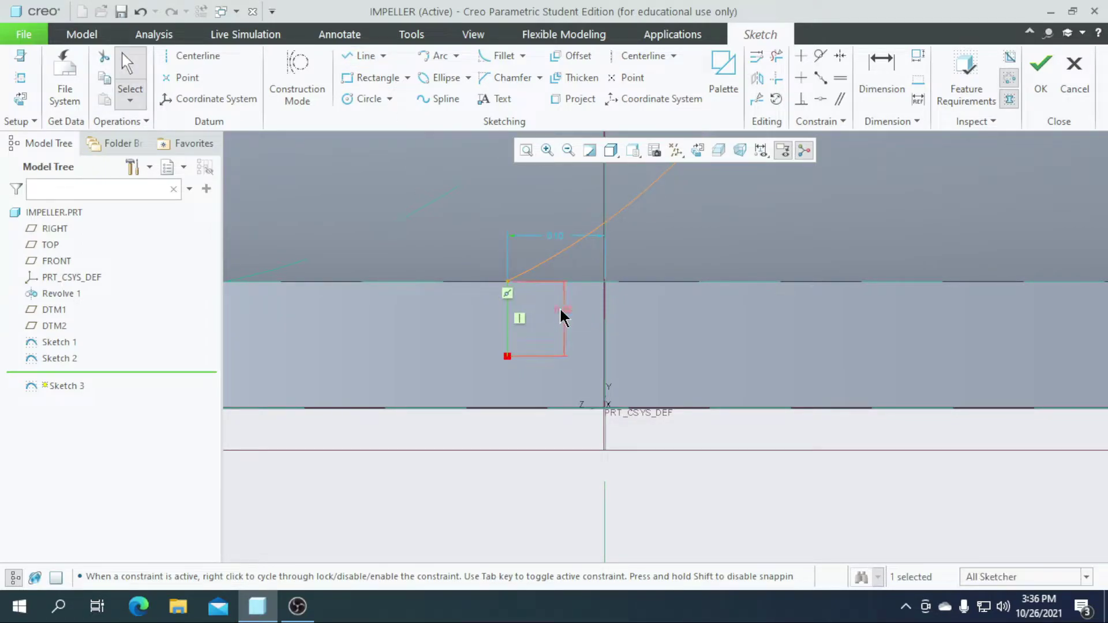
# Set the vertical line's length to 0.05 and finish the sketch
pyautogui.doubleClick(561, 312)
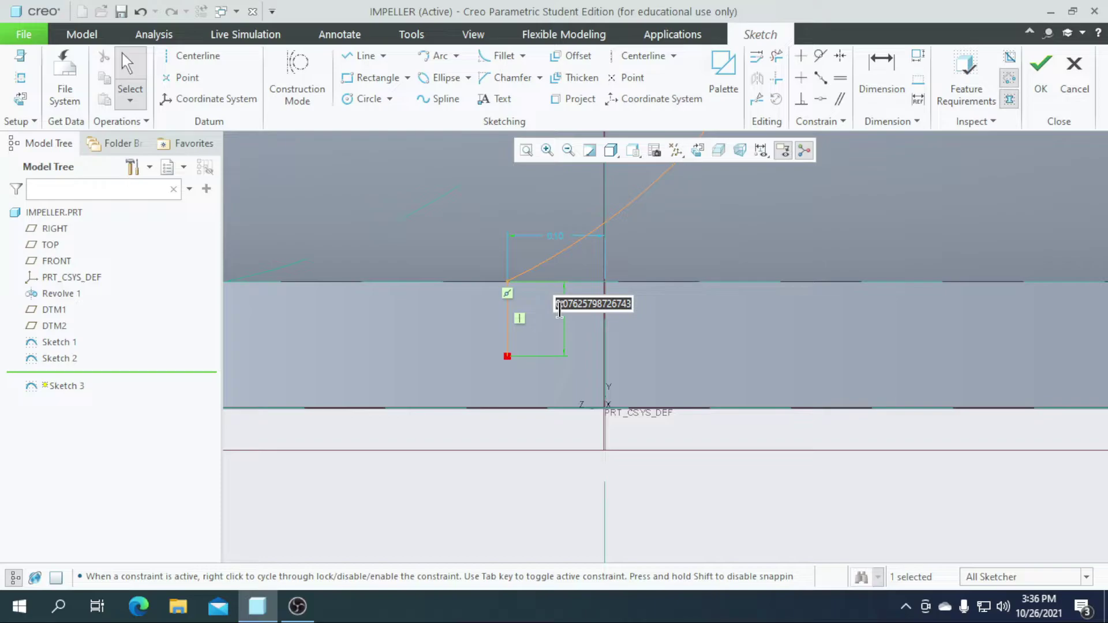
pyautogui.write('0.')
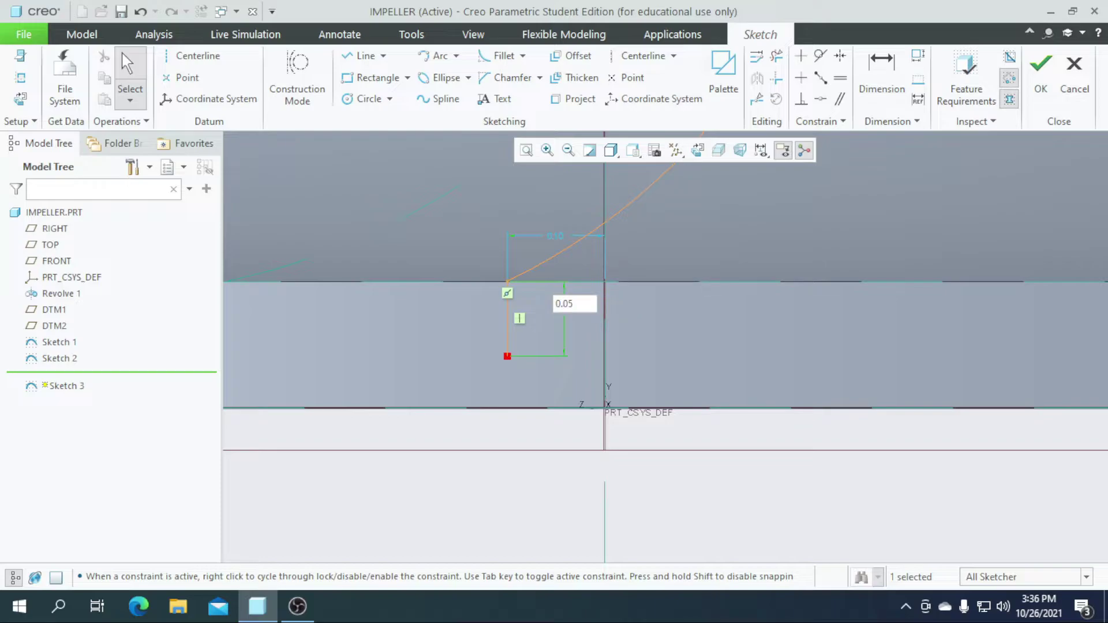
pyautogui.write('05')
pyautogui.press('Return')
pyautogui.scroll(-5, 485, 315)
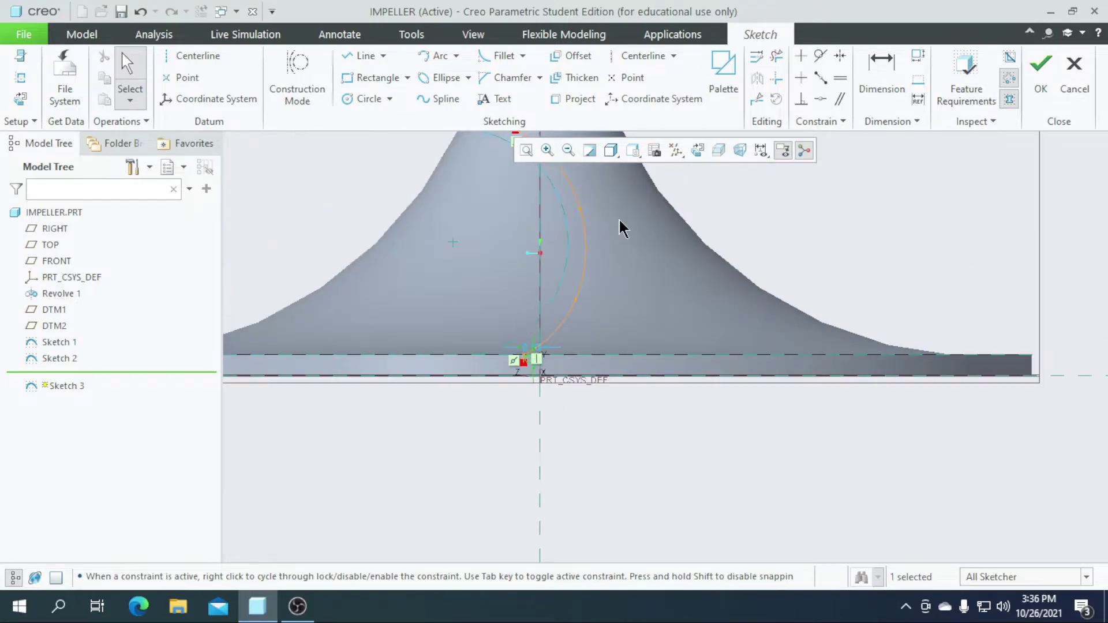
pyautogui.click(1039, 75)
pyautogui.scroll(-5, 561, 303)
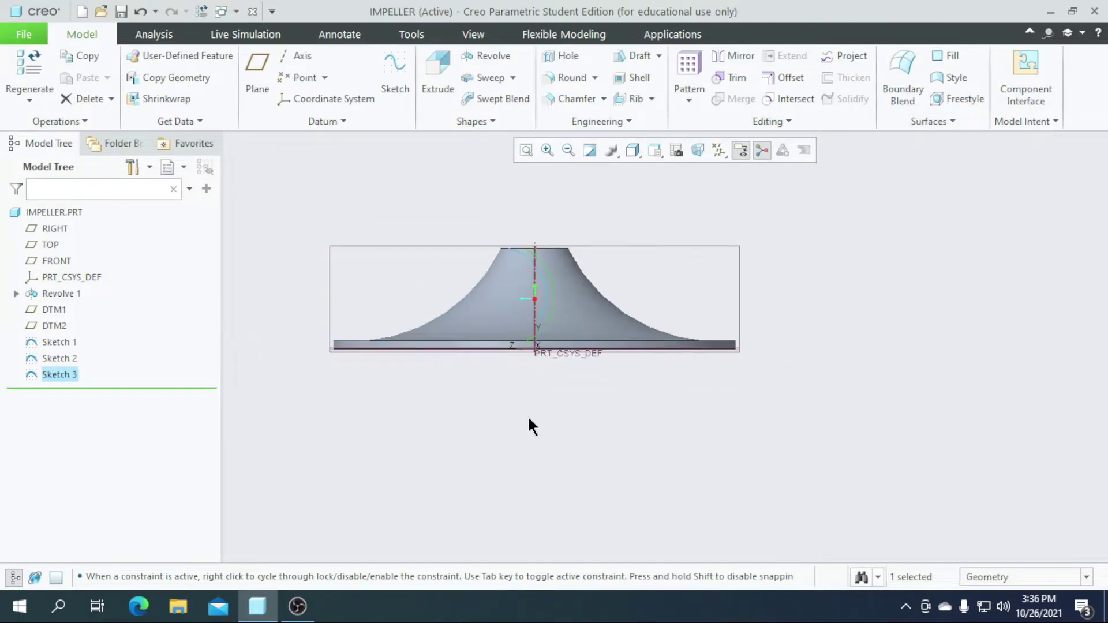
# Create a Boundary Blend surface in the first direction through the three blade profile curves, ordered from the hub centre to the rim
pyautogui.moveTo(497, 382)
pyautogui.mouseDown(button='middle')
pyautogui.moveTo(544, 409)
pyautogui.moveTo(551, 303)
pyautogui.mouseUp(button='middle')
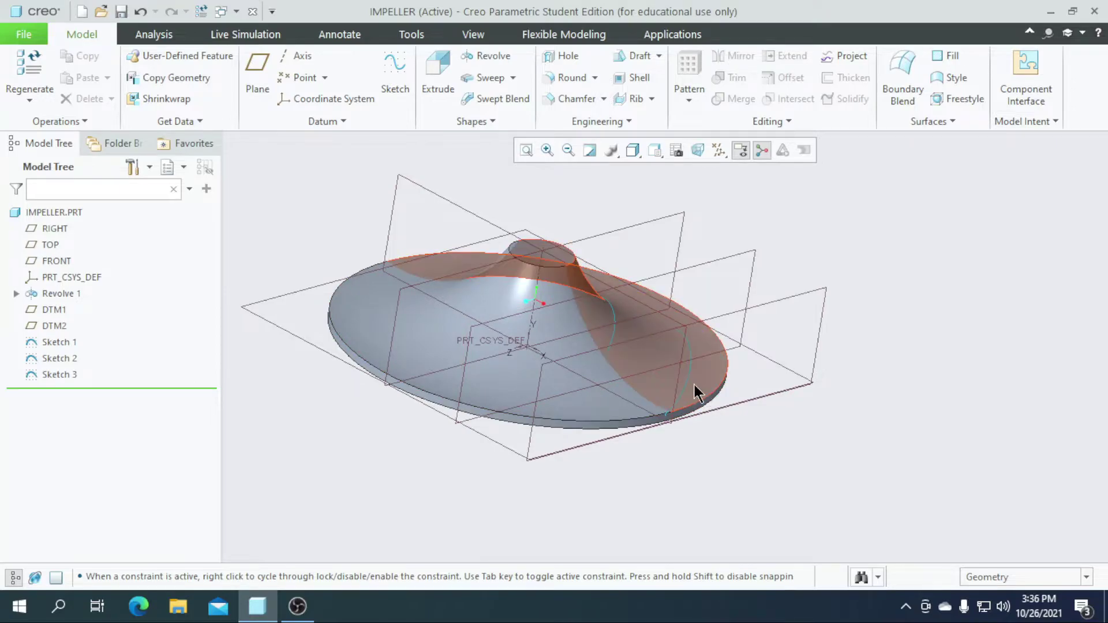
pyautogui.moveTo(970, 375); pyautogui.dragTo(947, 370, button='middle')
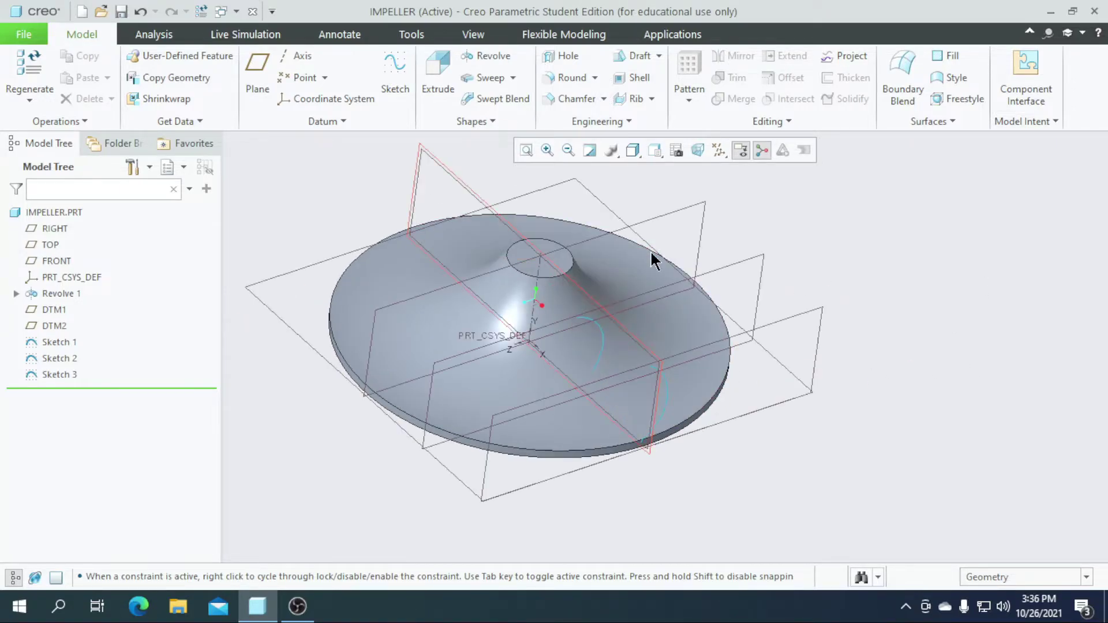
pyautogui.click(889, 70)
pyautogui.scroll(3, 528, 296)
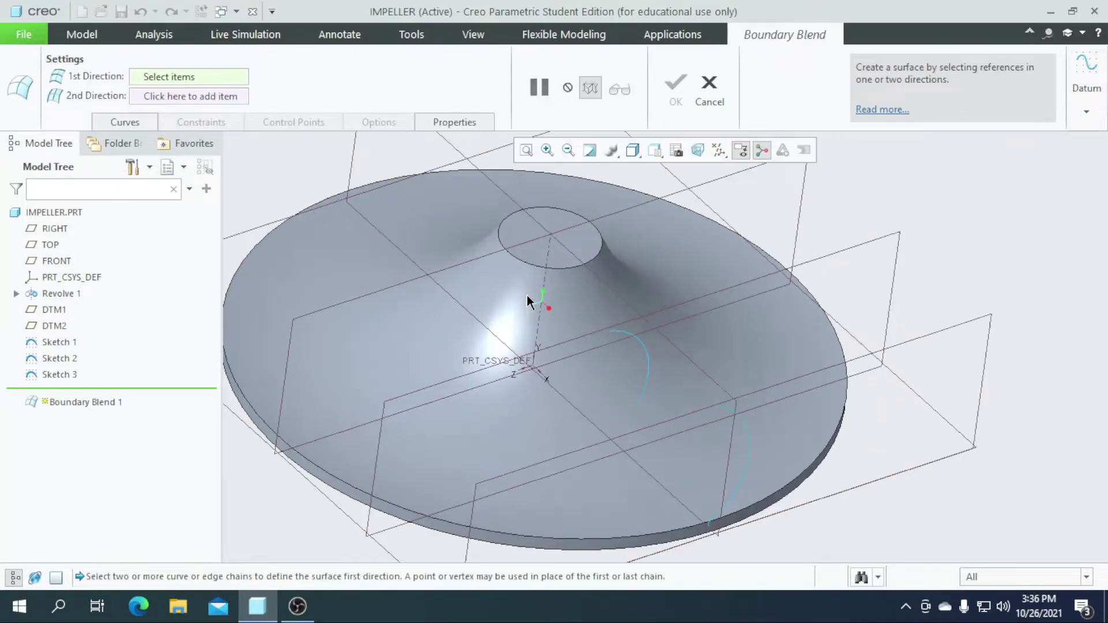
pyautogui.click(564, 301)
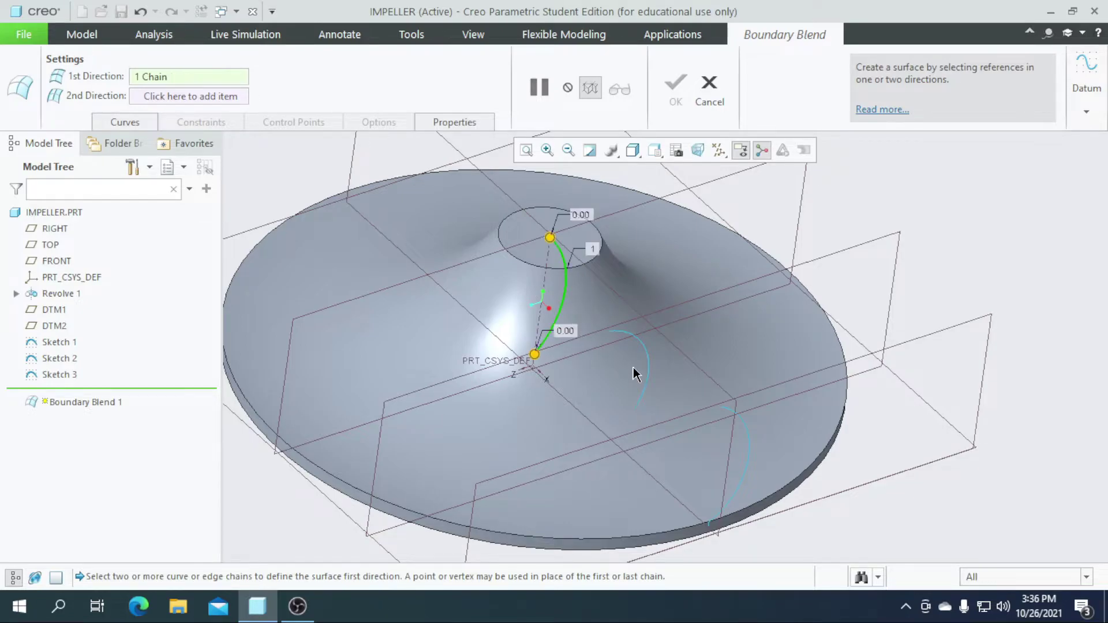
pyautogui.keyDown('ctrl'); pyautogui.click(650, 374); pyautogui.keyUp('ctrl')
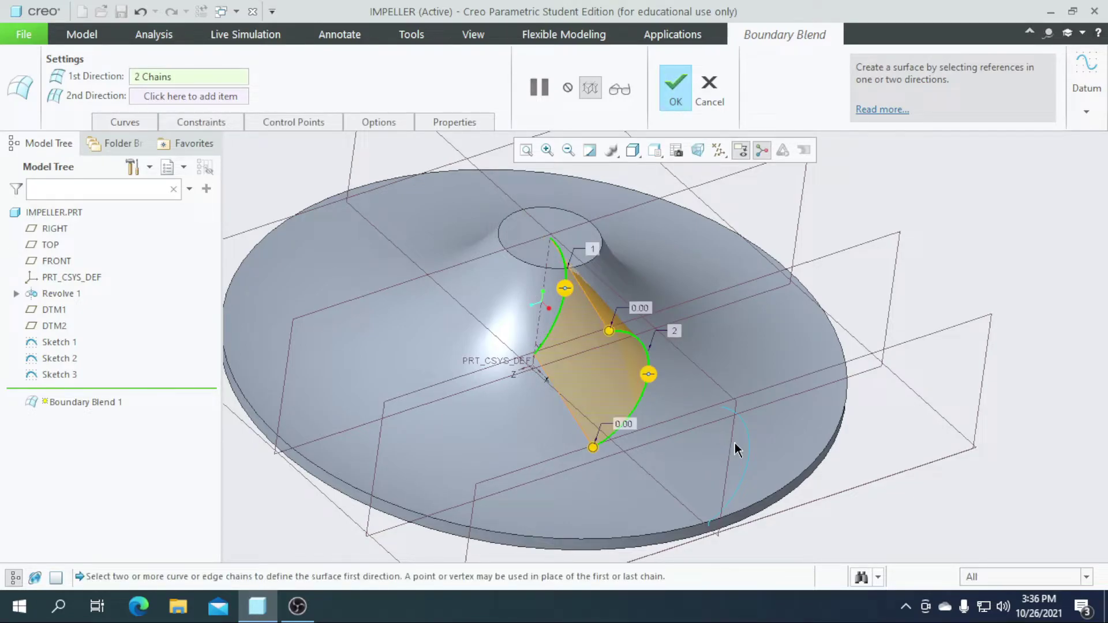
pyautogui.keyDown('ctrl'); pyautogui.click(747, 464); pyautogui.keyUp('ctrl')
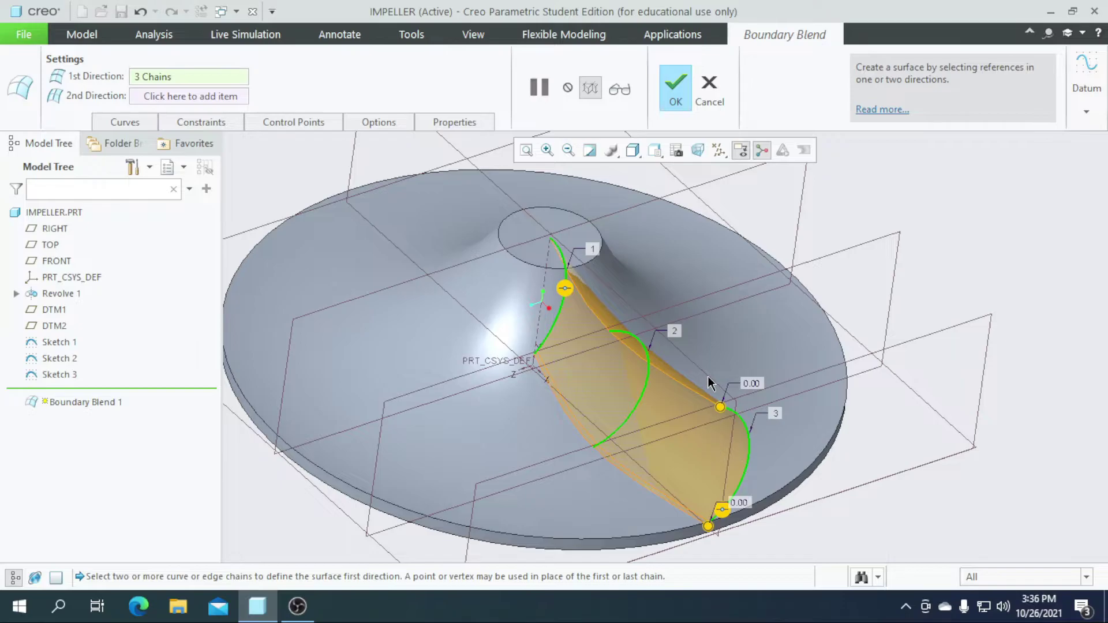
pyautogui.scroll(-3, 742, 479)
pyautogui.moveTo(737, 491); pyautogui.dragTo(687, 478, button='middle')
pyautogui.click(675, 86)
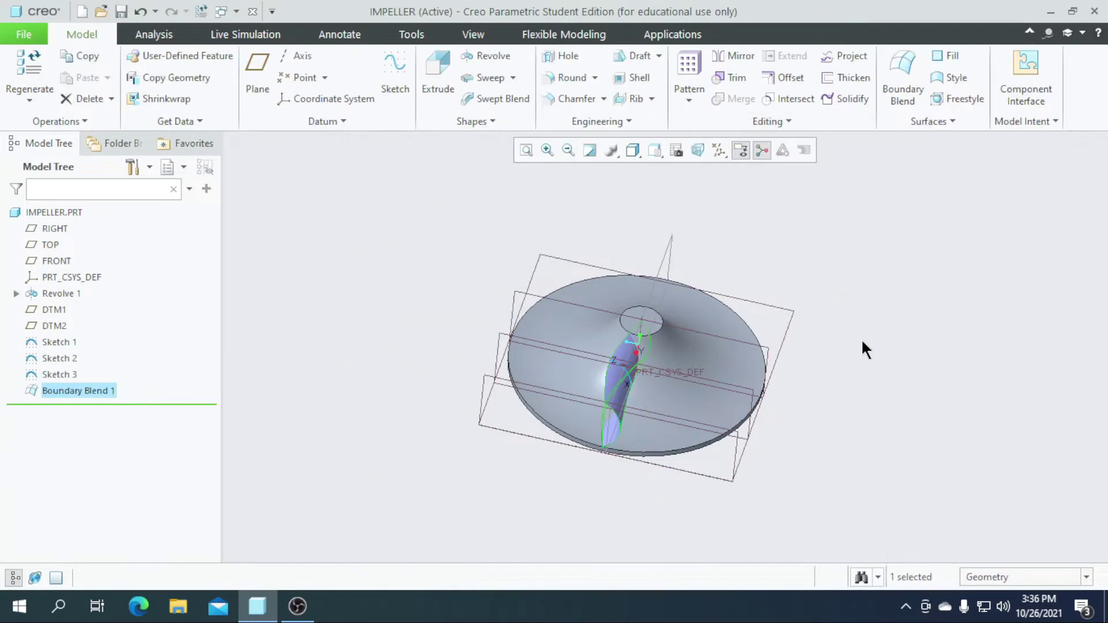
# Hide the two offset datum planes DTM1 and DTM2
pyautogui.moveTo(812, 446); pyautogui.dragTo(786, 447, button='middle')
pyautogui.hotkey('ctrl', 'd')
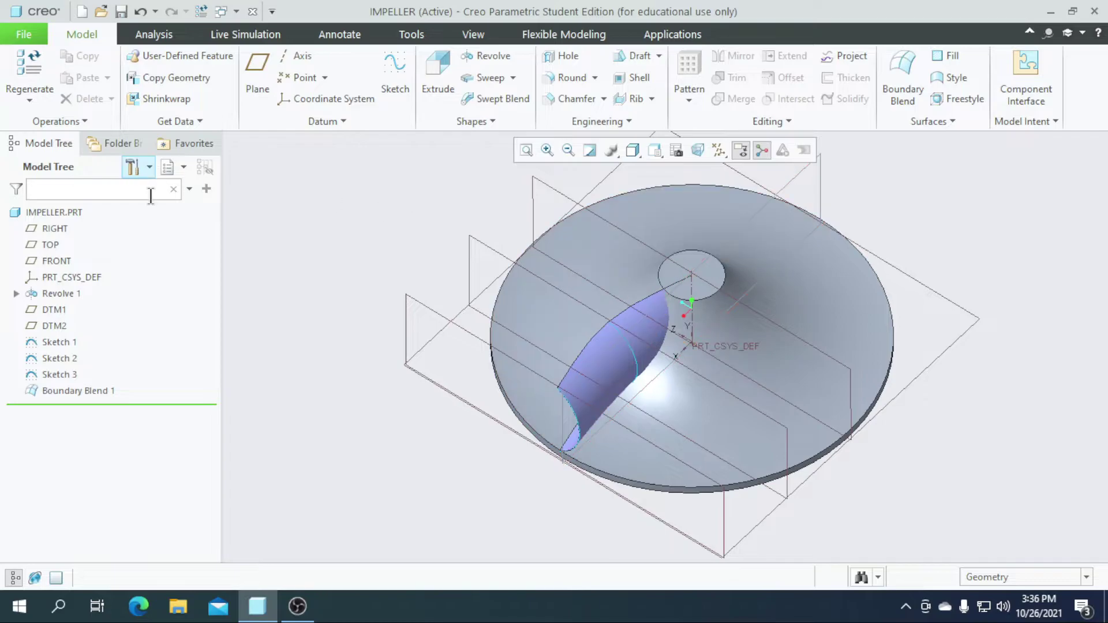
pyautogui.click(406, 340)
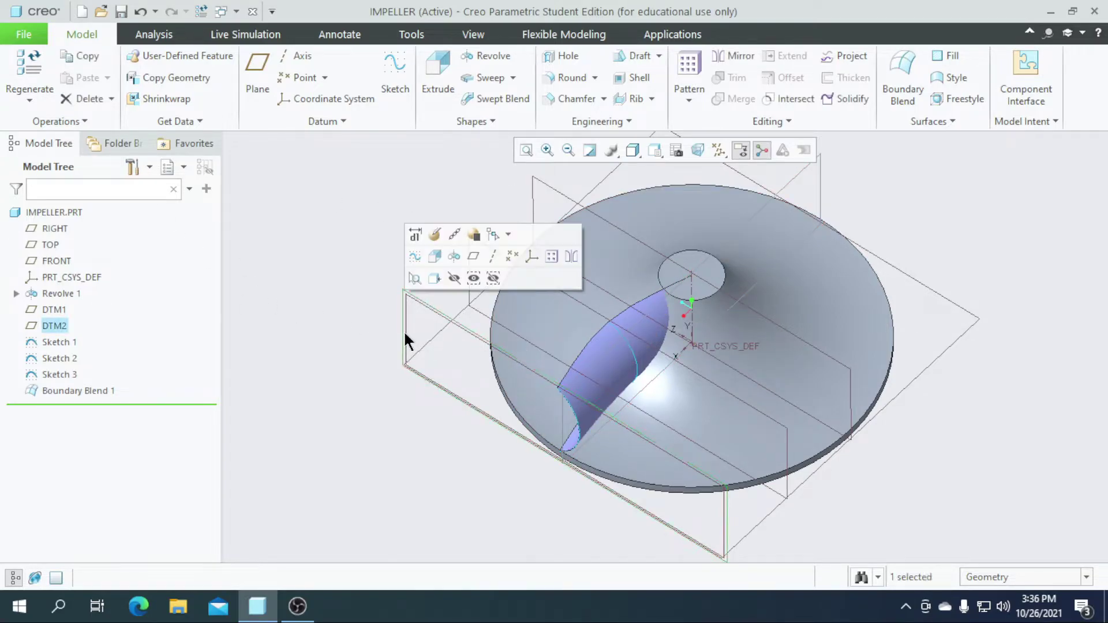
pyautogui.click(453, 278)
pyautogui.click(467, 289)
pyautogui.click(519, 229)
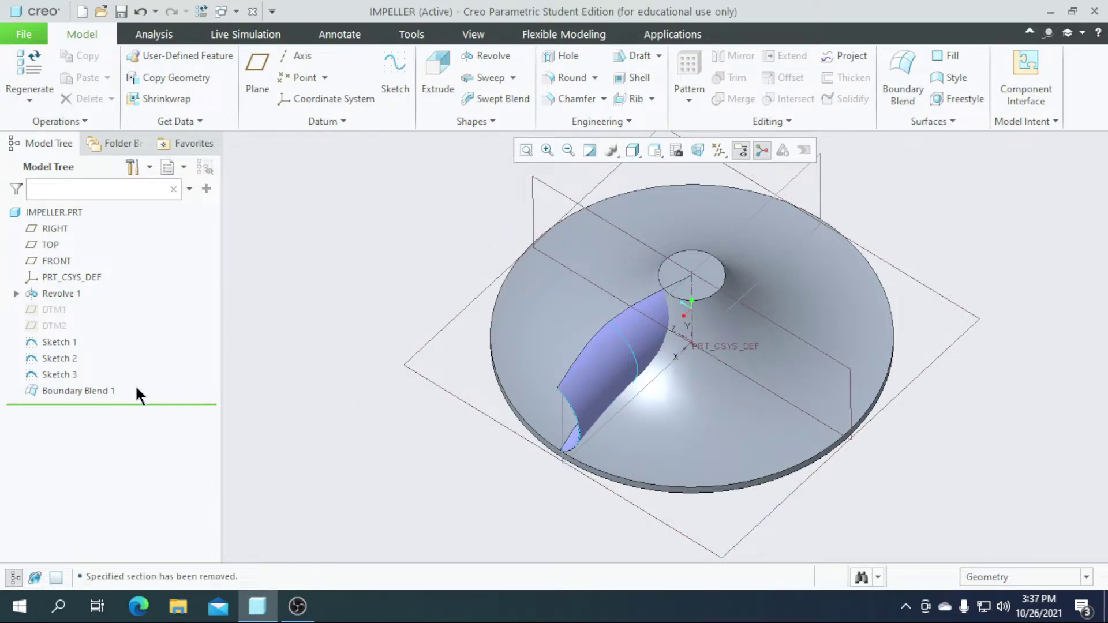
# Start an Axis pattern of the boundary blend blade surface about the hub's central axis
pyautogui.click(97, 388)
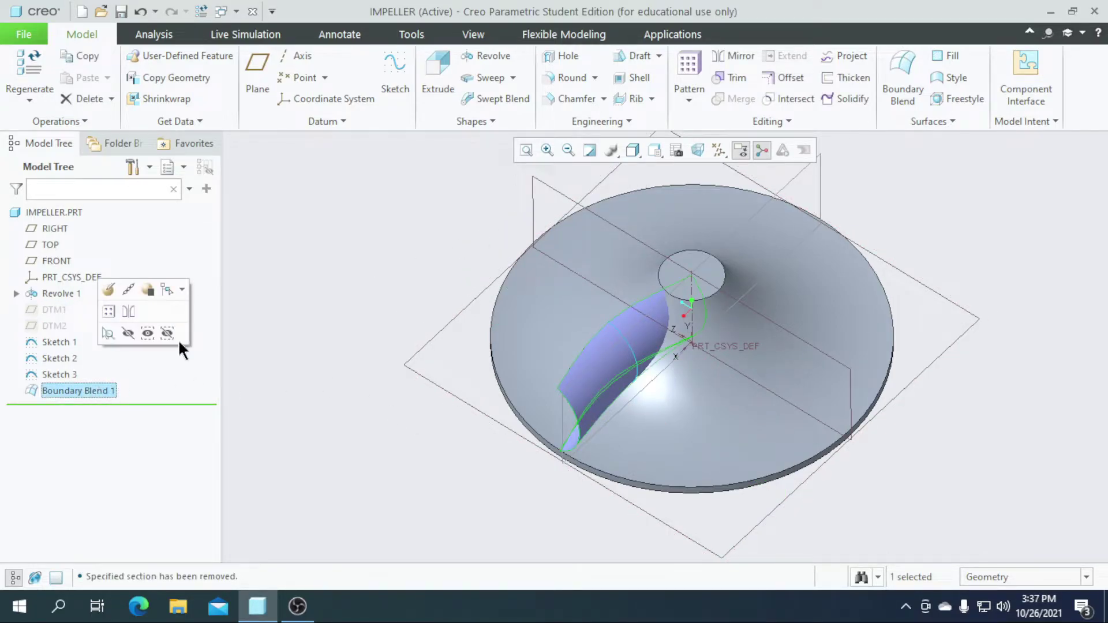
pyautogui.click(690, 63)
pyautogui.click(128, 74)
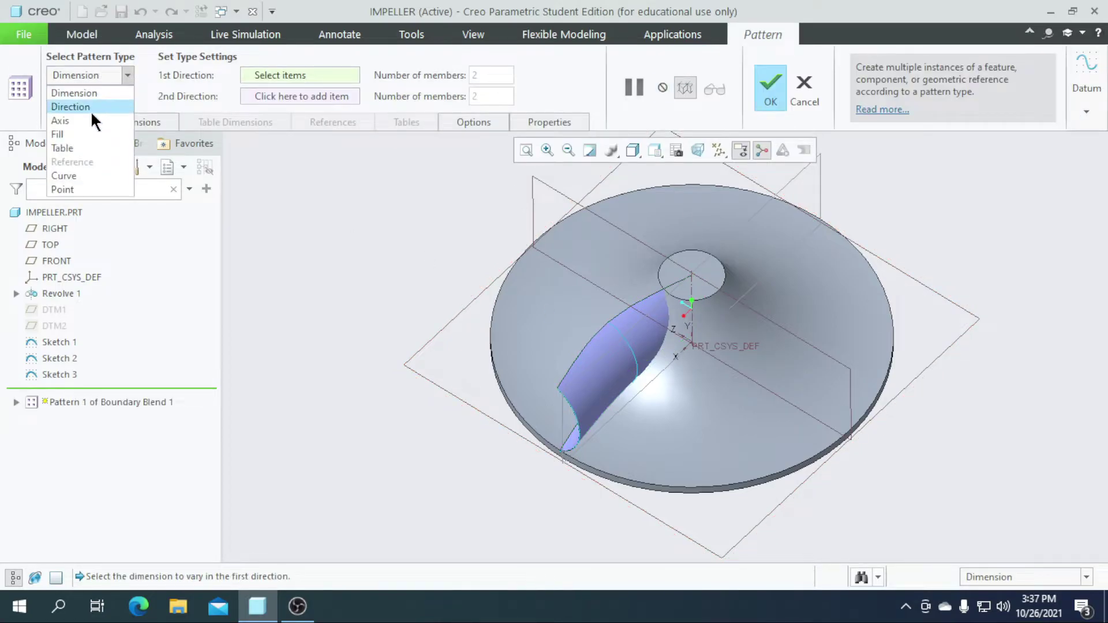
pyautogui.click(84, 120)
pyautogui.scroll(-3, 695, 323)
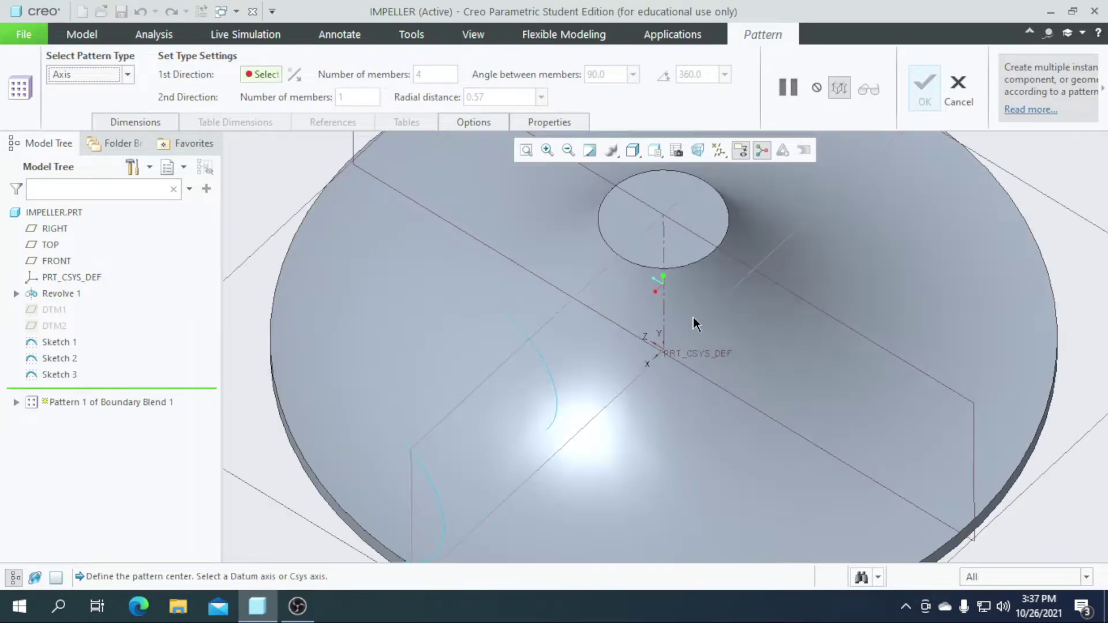
pyautogui.click(665, 308)
pyautogui.scroll(4, 663, 312)
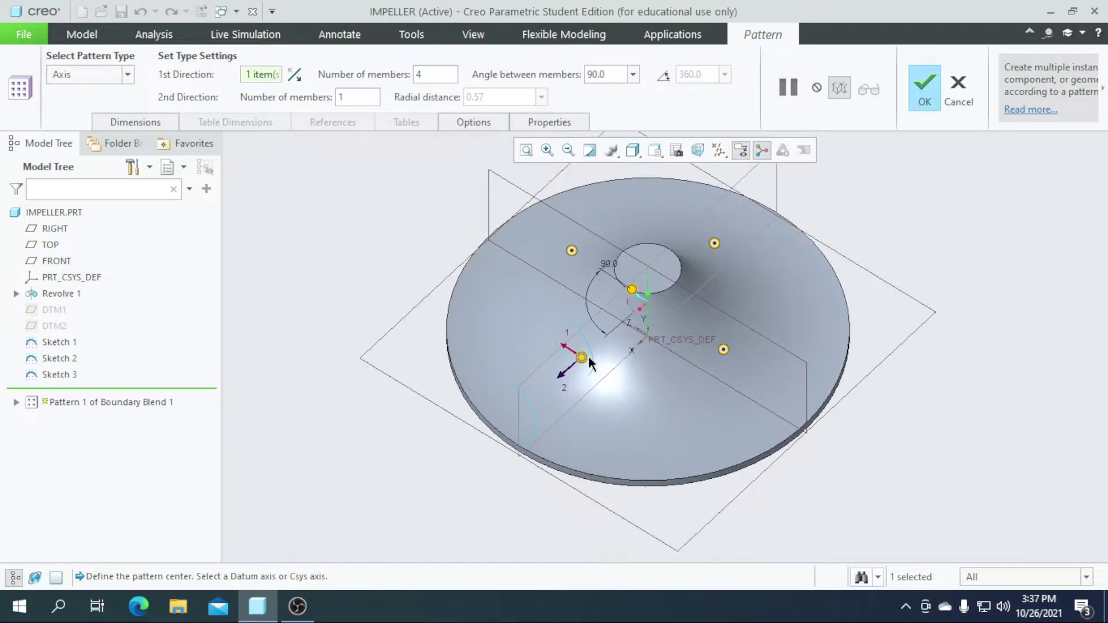
# Set the blade pattern to 16 members spread evenly over 360 degrees and create it
pyautogui.doubleClick(425, 75)
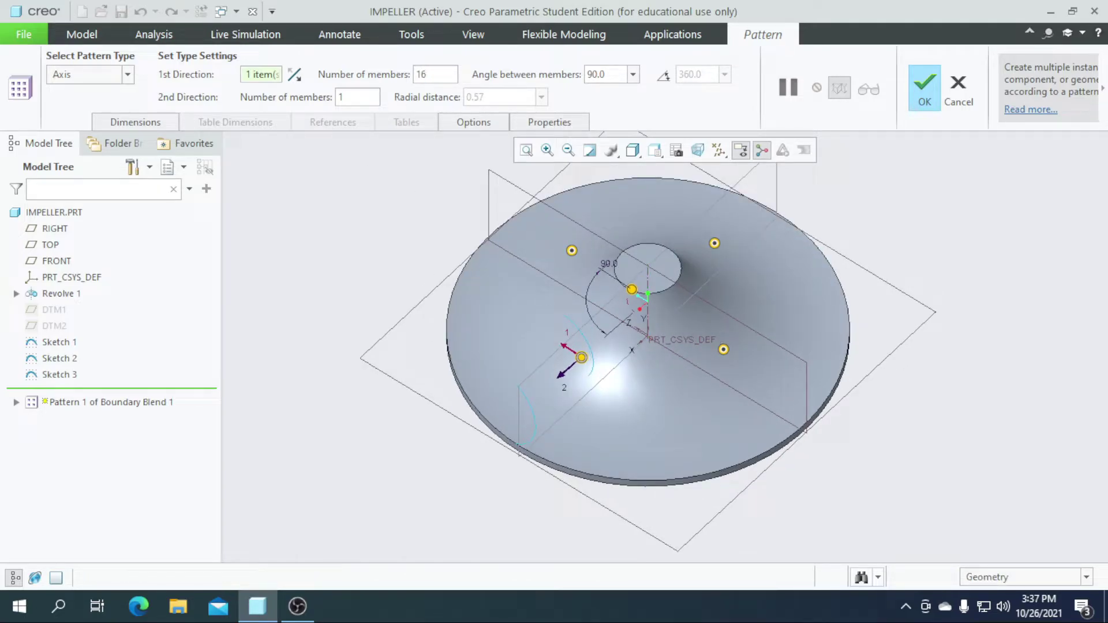
pyautogui.press('Return')
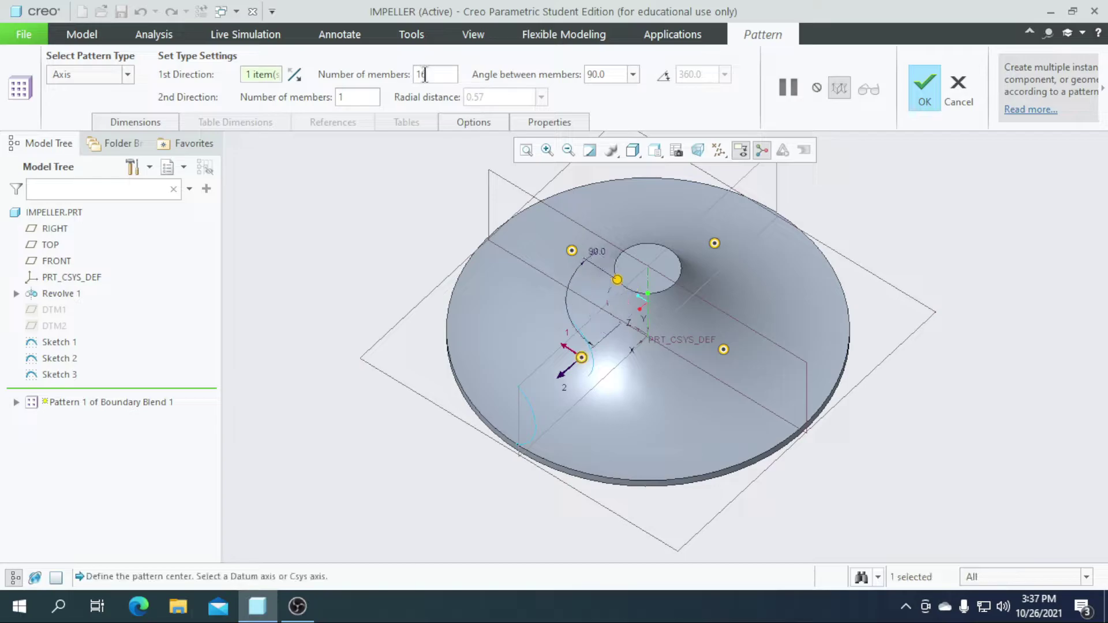
pyautogui.click(664, 75)
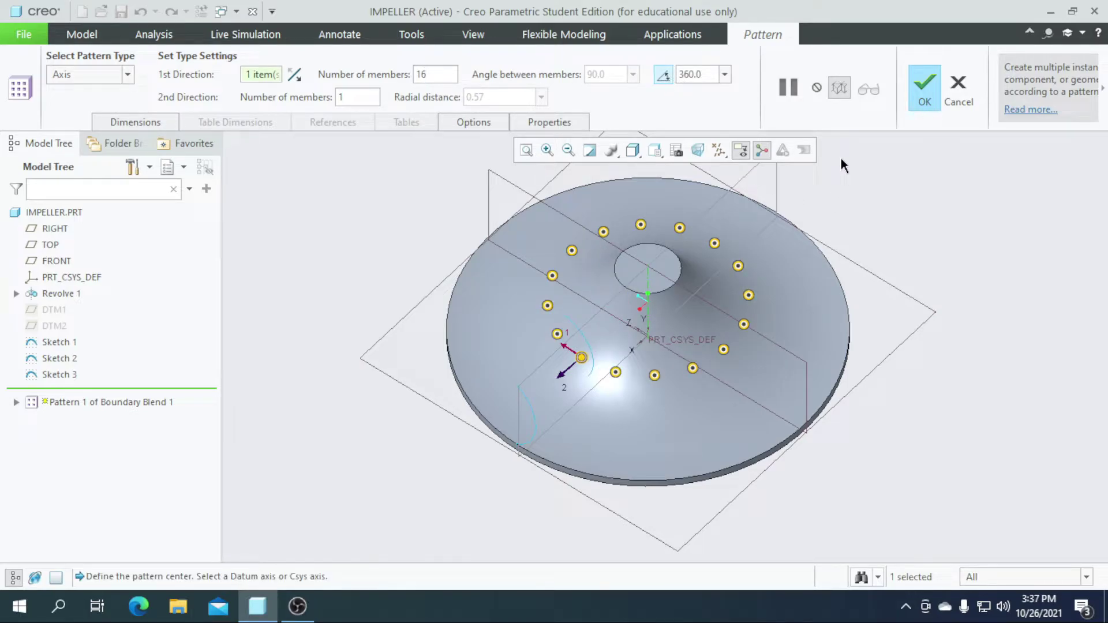
pyautogui.click(918, 97)
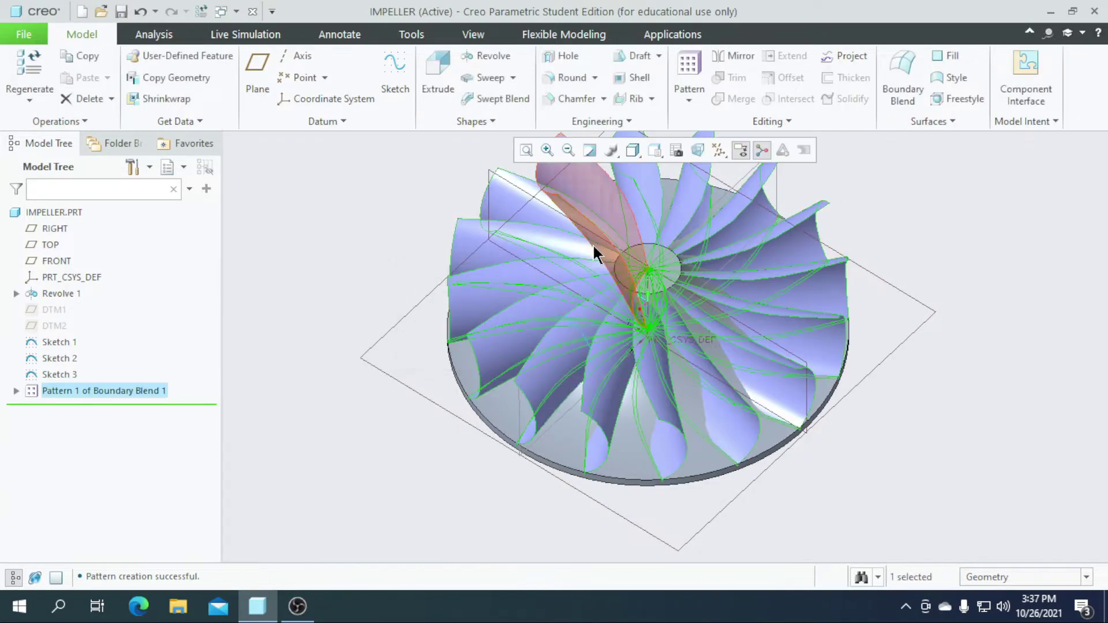
# Examine how the outer ends of the patterned blade surfaces meet the disc's rim
pyautogui.click(323, 406)
pyautogui.moveTo(361, 462)
pyautogui.mouseDown(button='middle')
pyautogui.moveTo(443, 460)
pyautogui.moveTo(465, 479)
pyautogui.moveTo(413, 482)
pyautogui.moveTo(366, 458)
pyautogui.mouseUp(button='middle')
pyautogui.scroll(8, 523, 439)
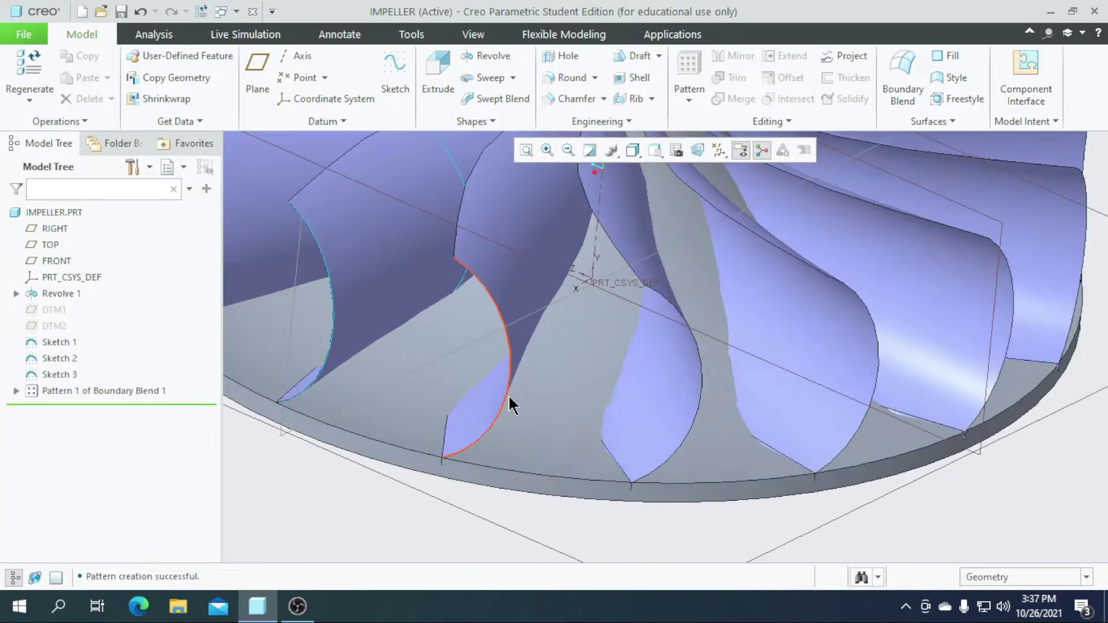
pyautogui.scroll(-8, 533, 398)
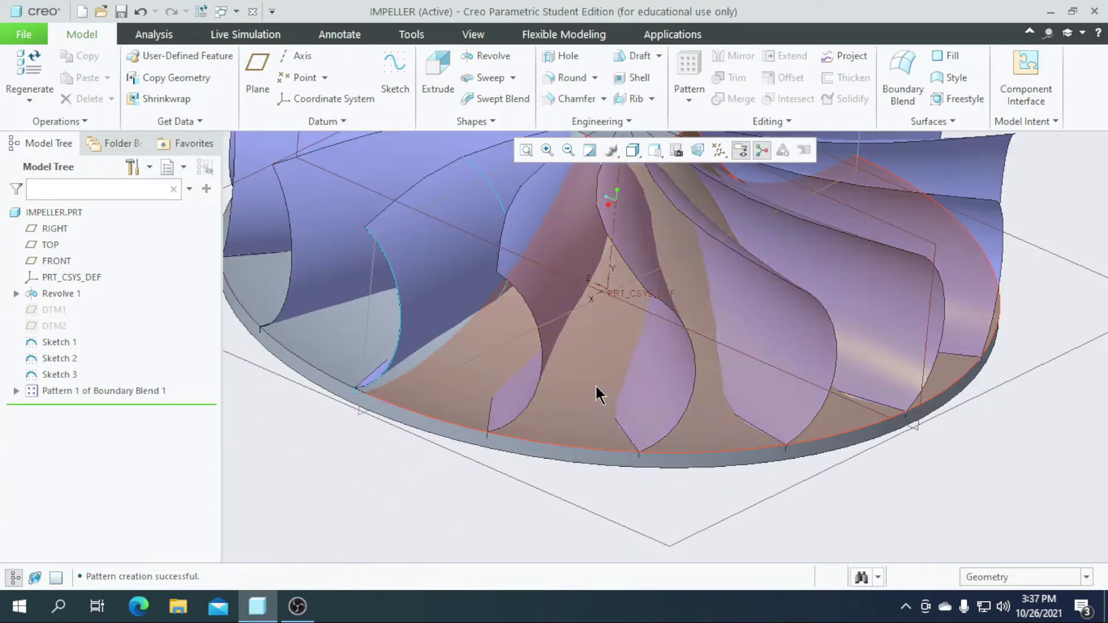
pyautogui.scroll(-5, 396, 441)
pyautogui.scroll(5, 517, 445)
pyautogui.scroll(-2, 516, 428)
pyautogui.scroll(5, 517, 430)
# Start a solid Thicken on the original blade surface and switch the side on which the thickness is added
pyautogui.click(515, 430)
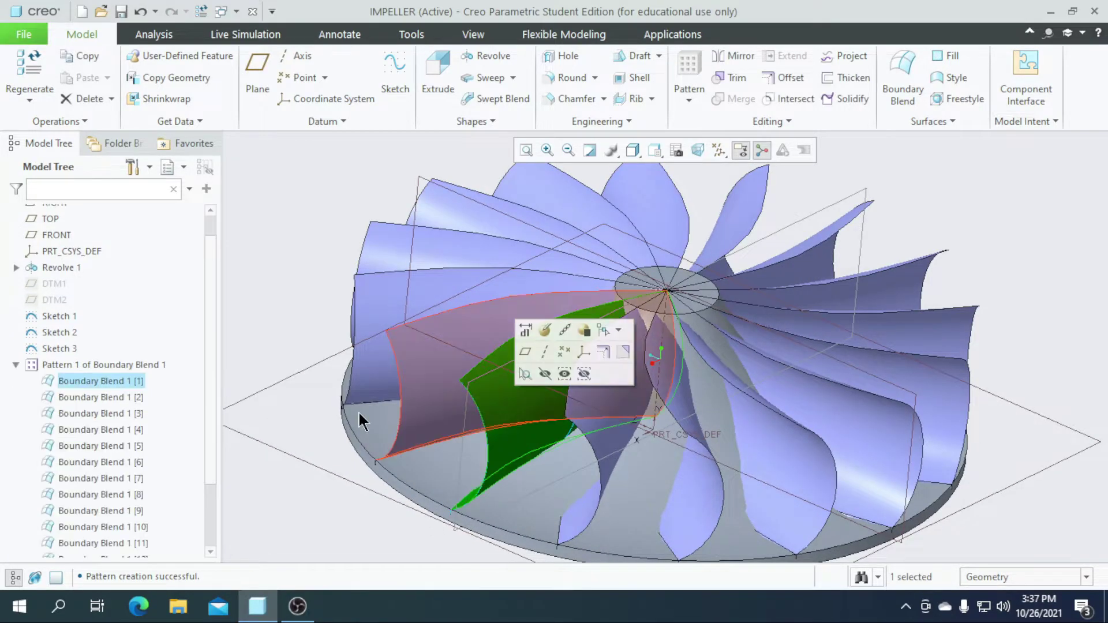
pyautogui.click(852, 77)
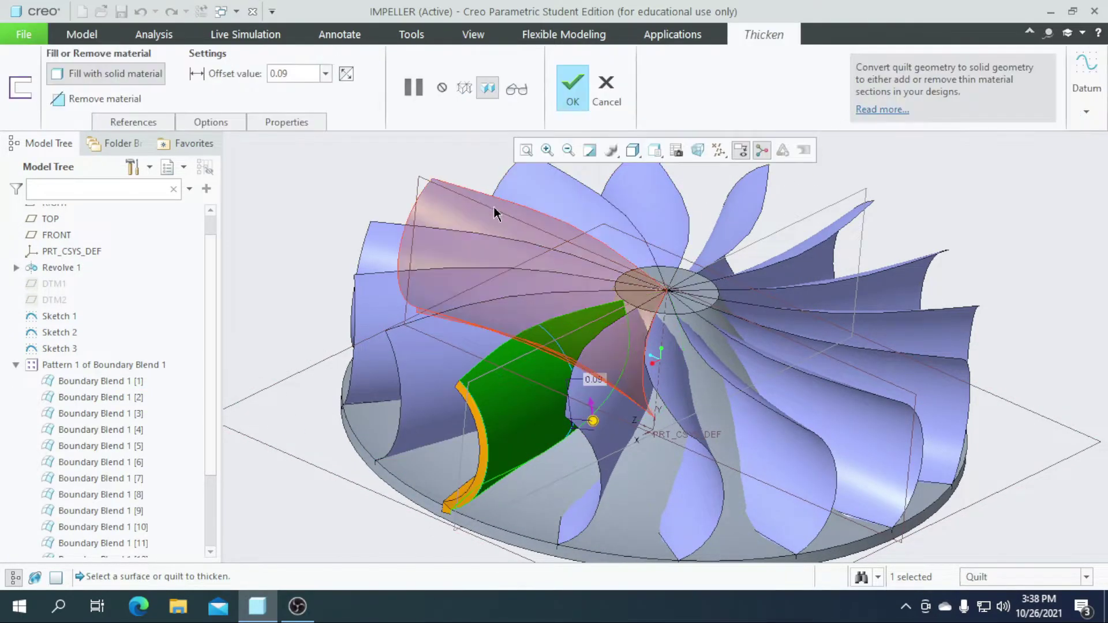
pyautogui.click(346, 74)
pyautogui.moveTo(541, 222); pyautogui.dragTo(502, 327, button='middle')
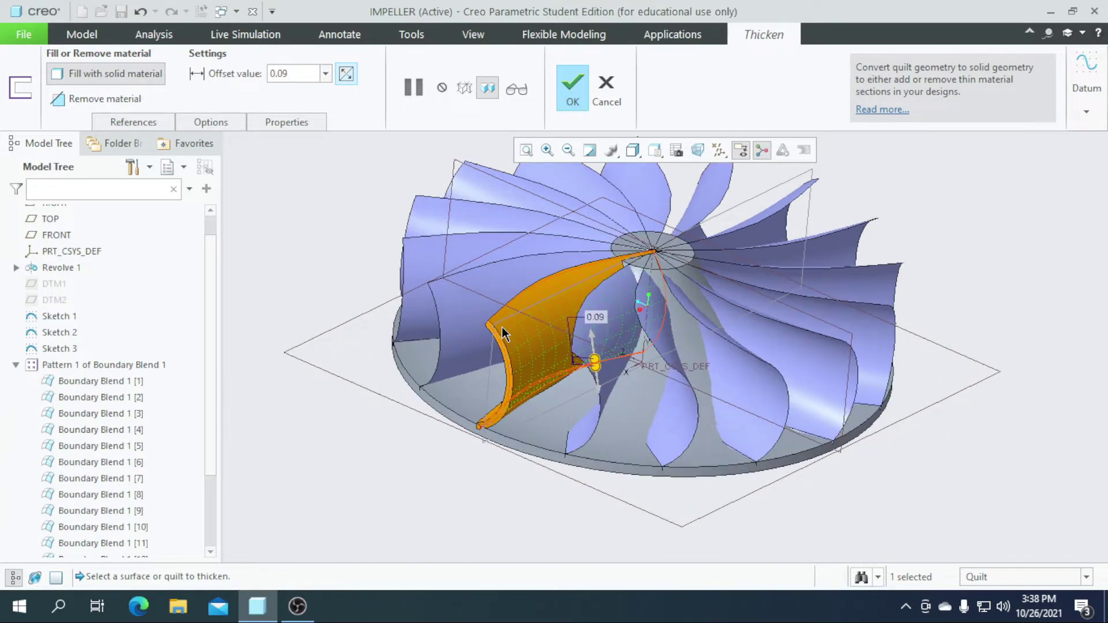
pyautogui.scroll(-3, 502, 327)
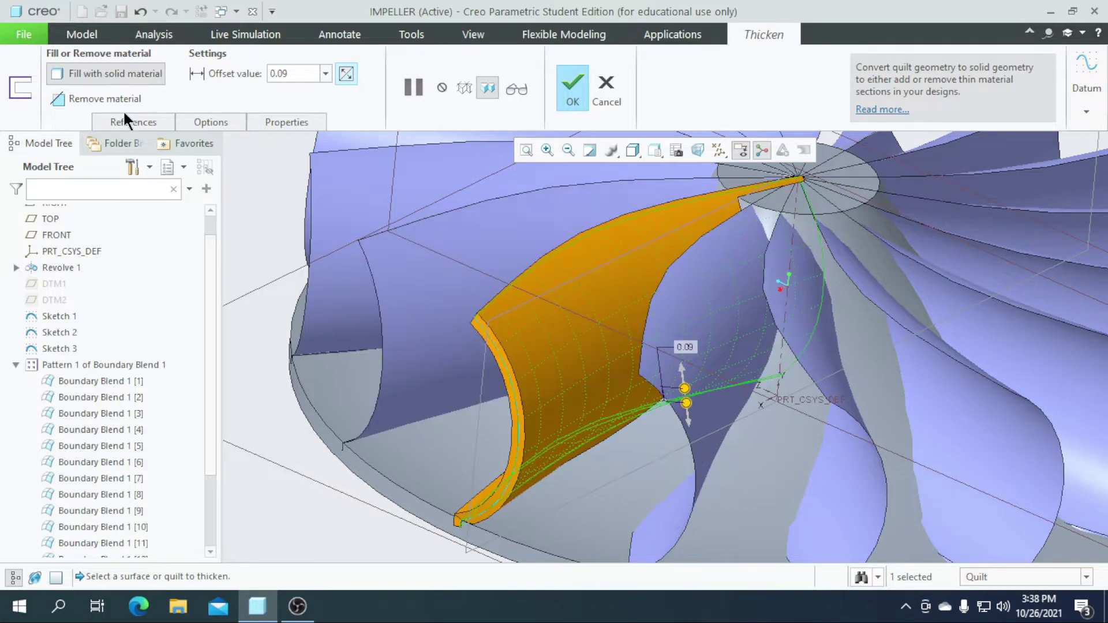
# Set the blade's thicken offset to 0.05, check its edge at the rim and complete the feature
pyautogui.doubleClick(291, 74)
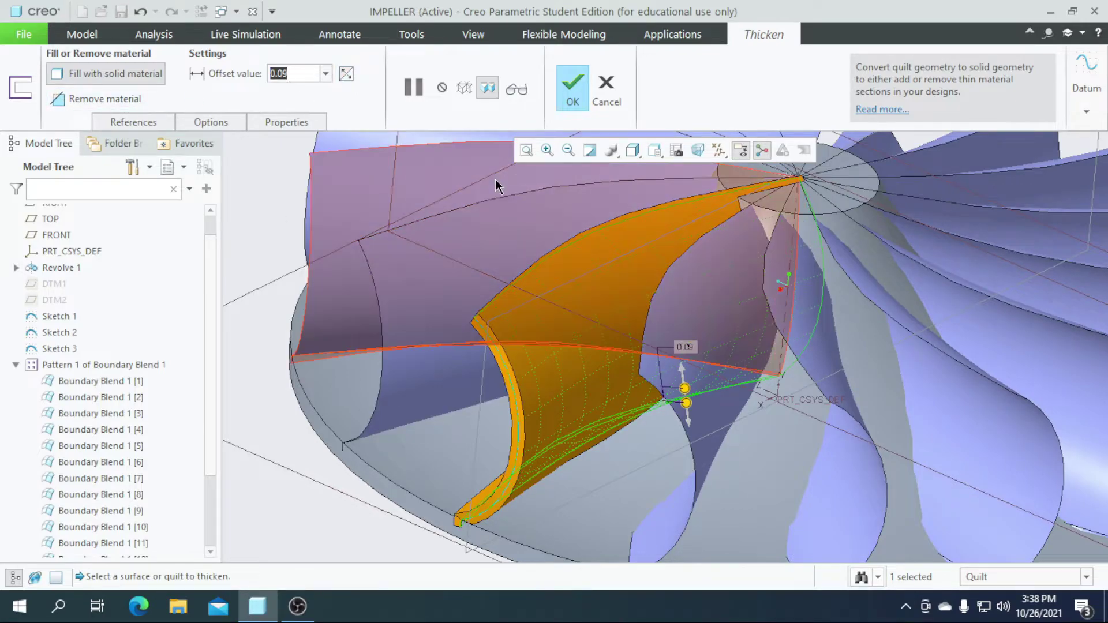
pyautogui.write('0.05')
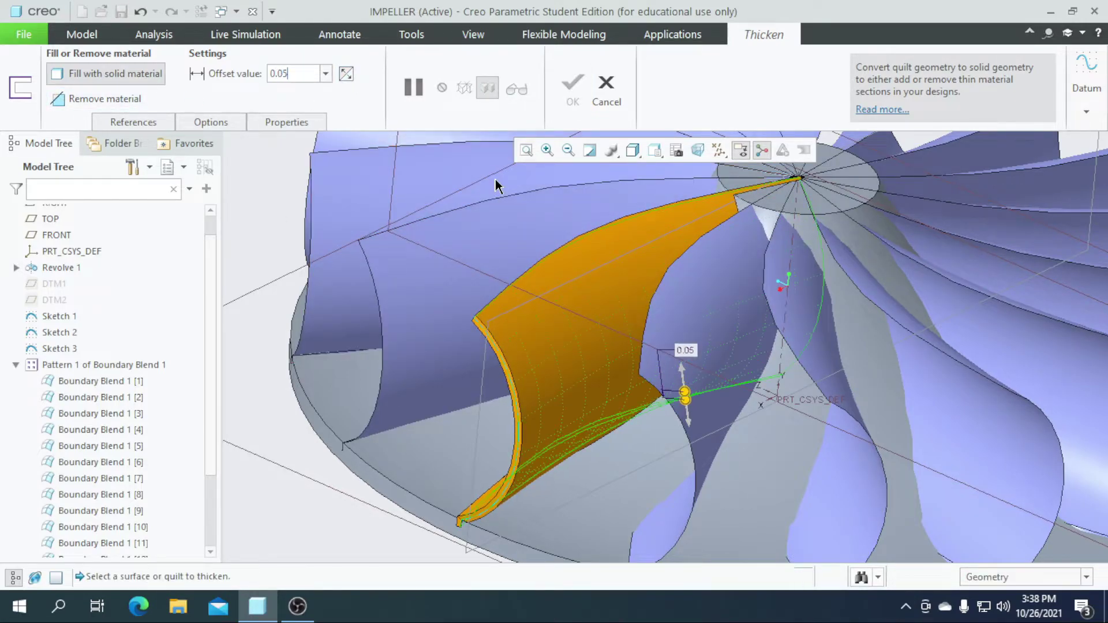
pyautogui.press('Return')
pyautogui.scroll(-5, 671, 445)
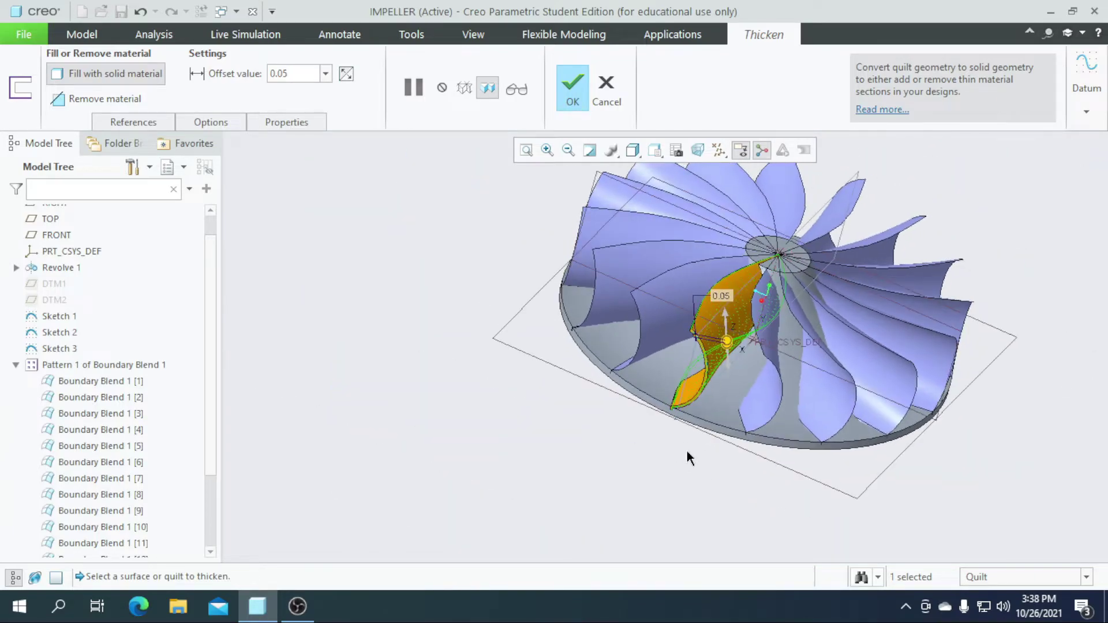
pyautogui.scroll(5, 687, 392)
pyautogui.scroll(-5, 635, 381)
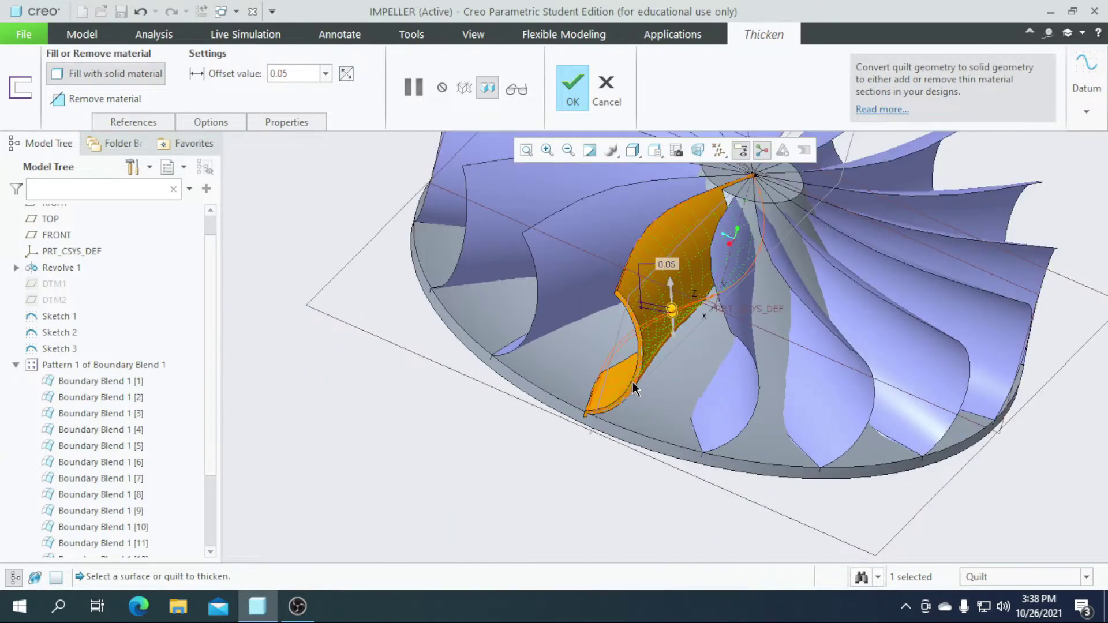
pyautogui.scroll(5, 753, 445)
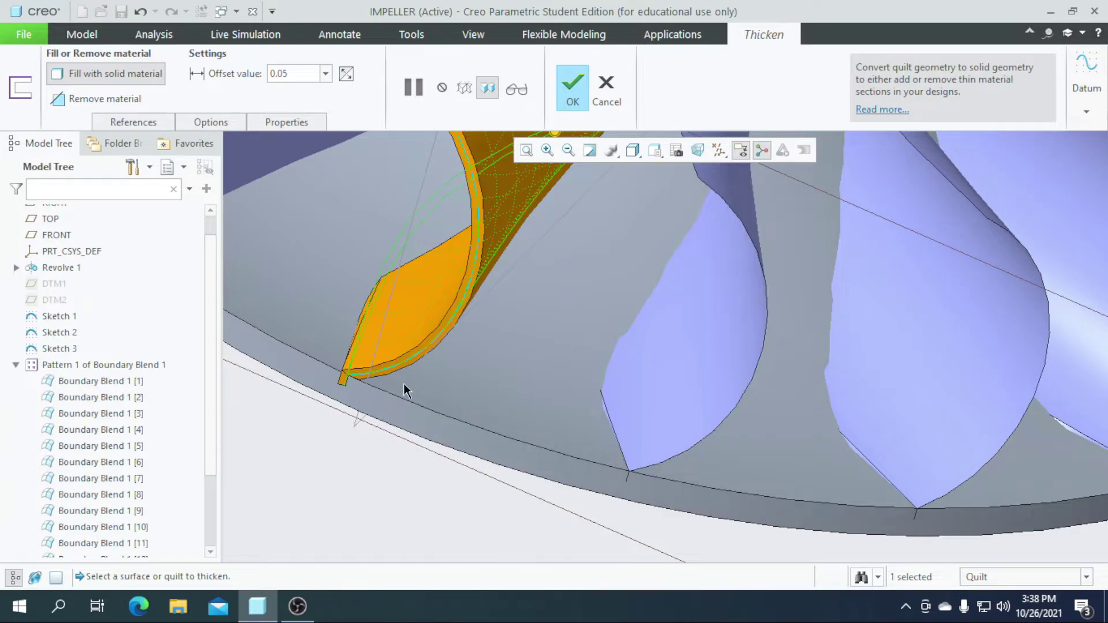
pyautogui.click(571, 87)
# Apply the blade thickening to all the patterned blade surfaces with a Reference pattern of Thicken 1
pyautogui.scroll(-8, 527, 349)
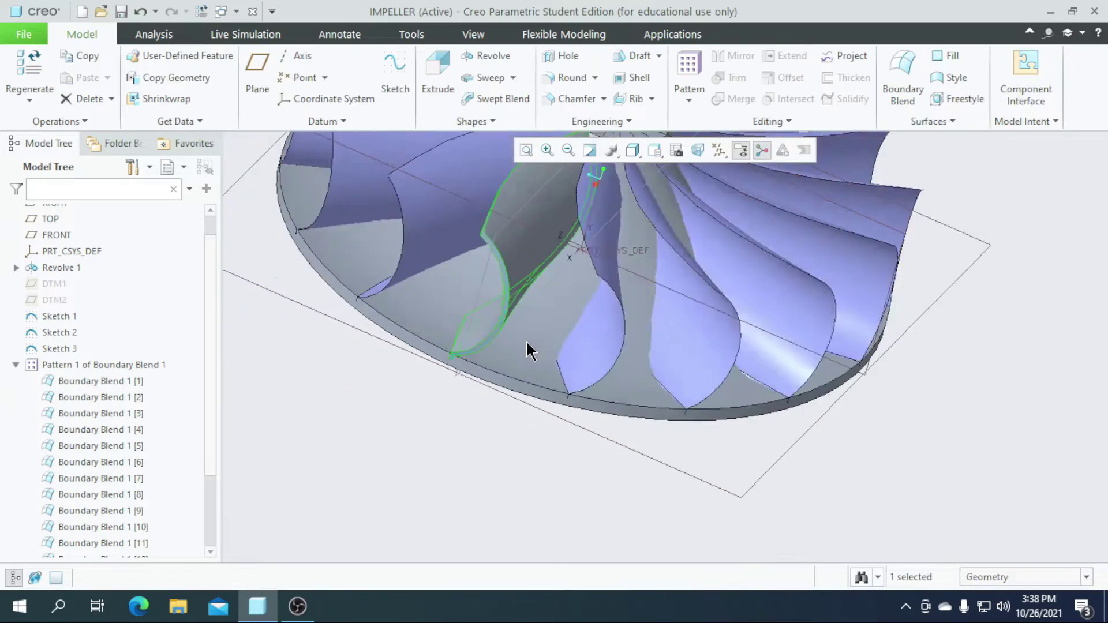
pyautogui.moveTo(492, 452); pyautogui.dragTo(426, 445, button='middle')
pyautogui.scroll(5, 430, 421)
pyautogui.scroll(-3, 82, 527)
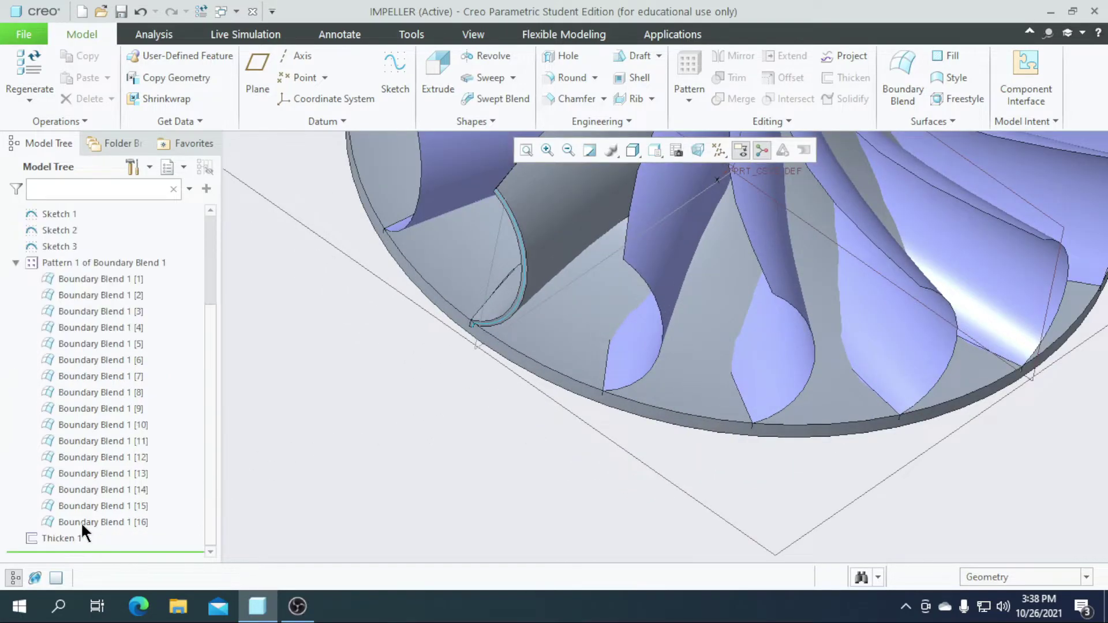
pyautogui.click(58, 537)
pyautogui.click(689, 81)
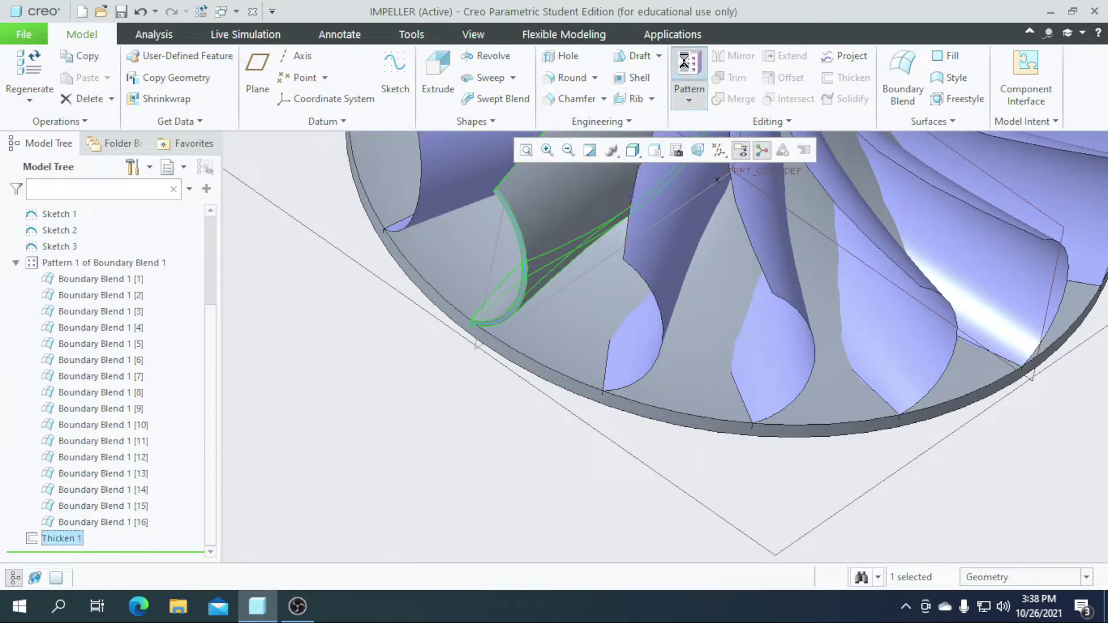
pyautogui.scroll(-5, 474, 362)
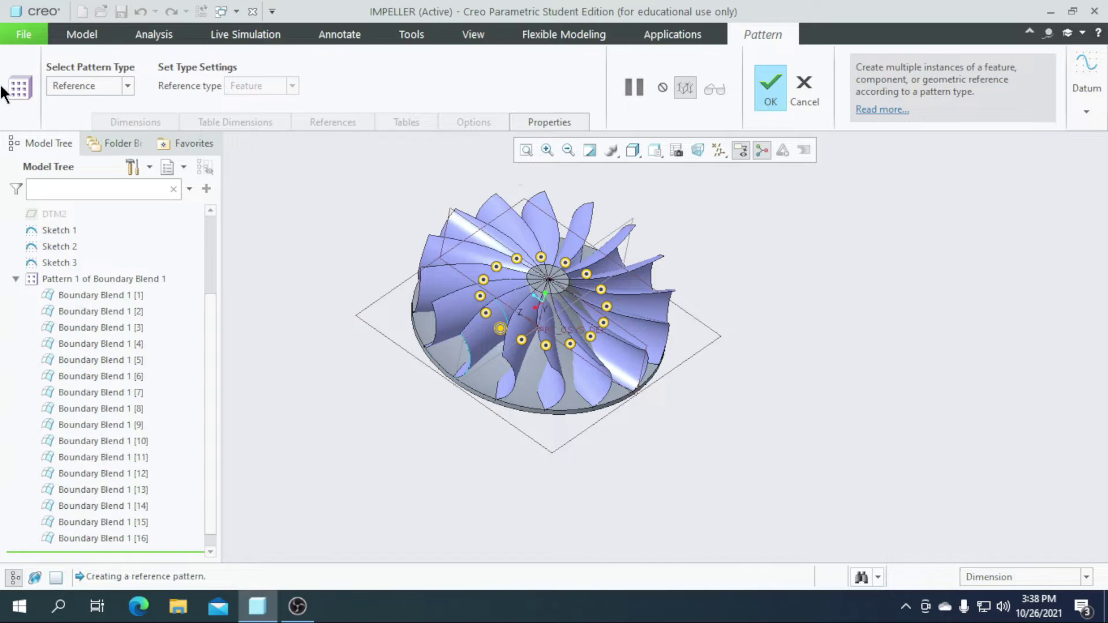
pyautogui.click(770, 94)
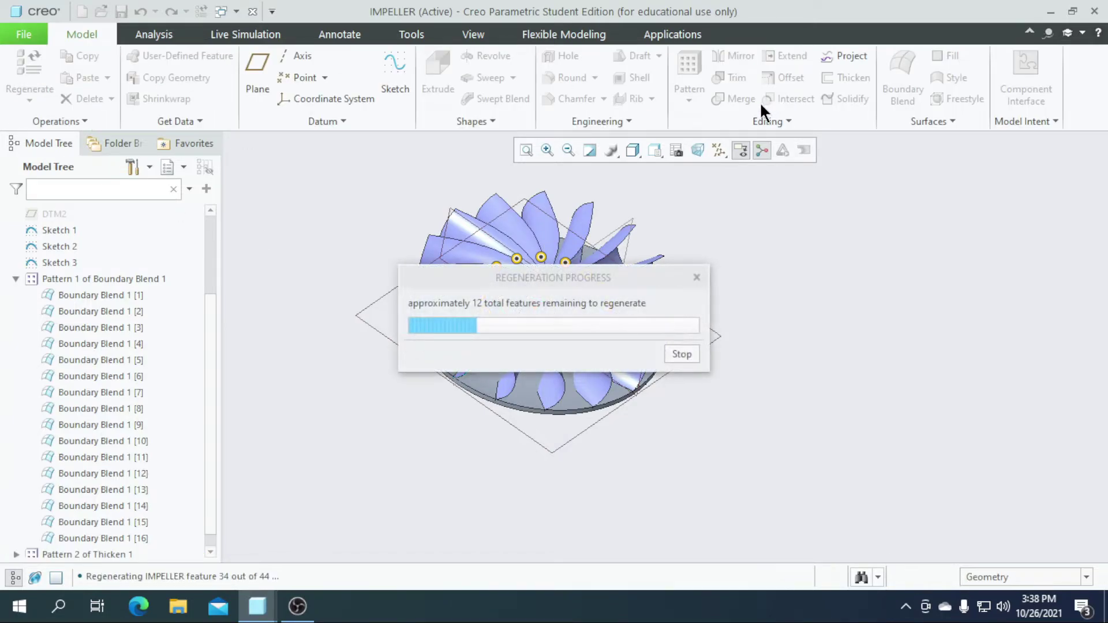
pyautogui.scroll(3, 840, 408)
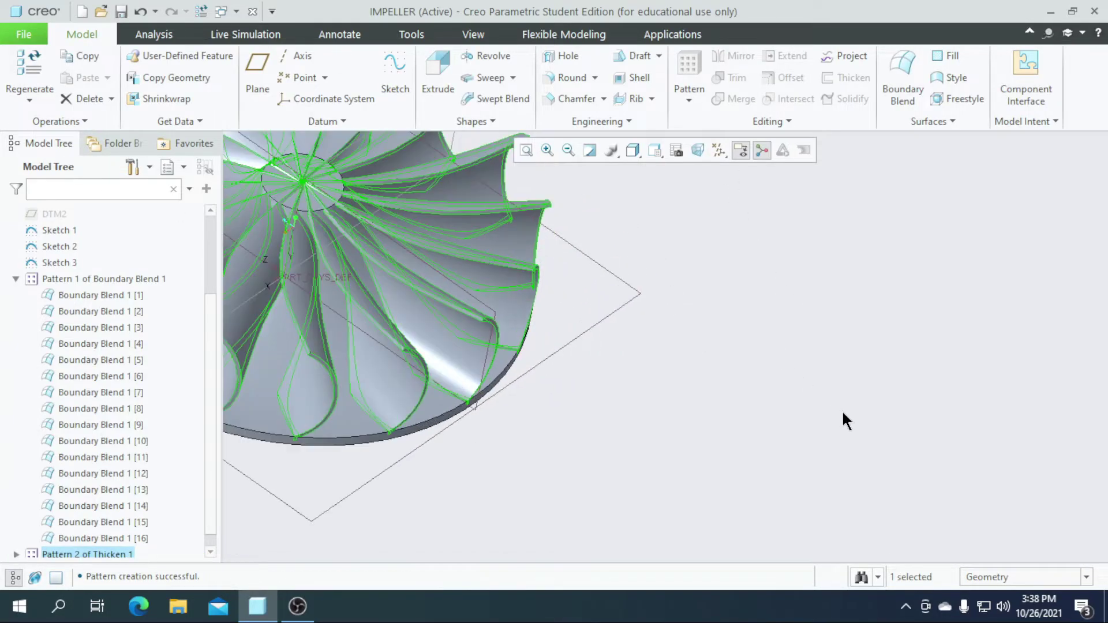
# Examine the outer ends of the thickened blades where they meet the disc's rim, and the overall blade arrangement
pyautogui.scroll(-3, 599, 450)
pyautogui.scroll(6, 555, 415)
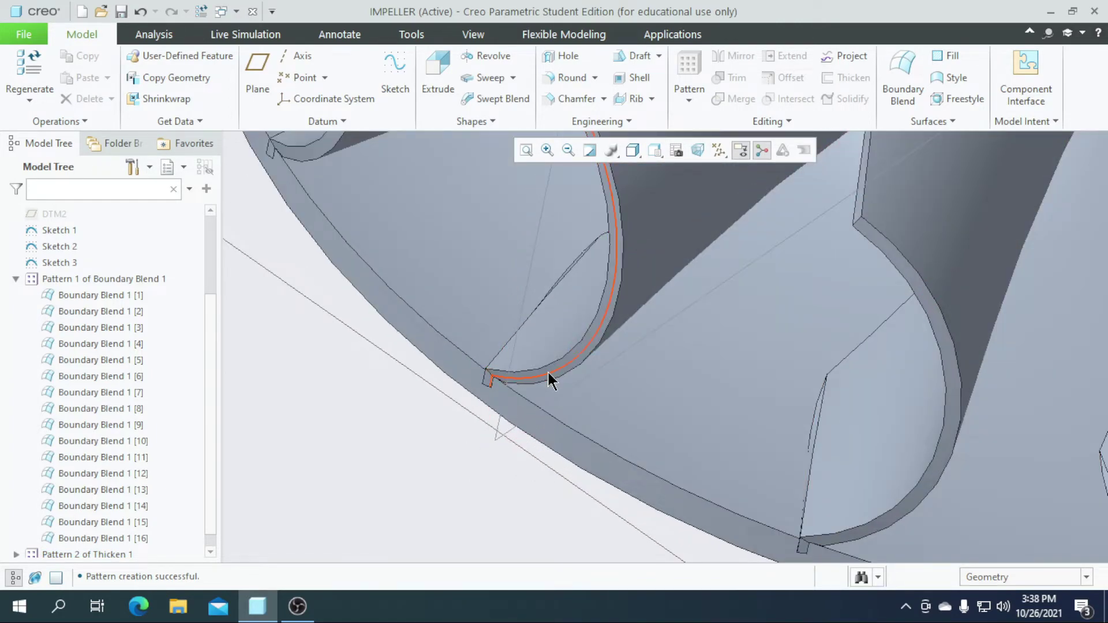
pyautogui.scroll(-4, 404, 428)
pyautogui.scroll(4, 503, 388)
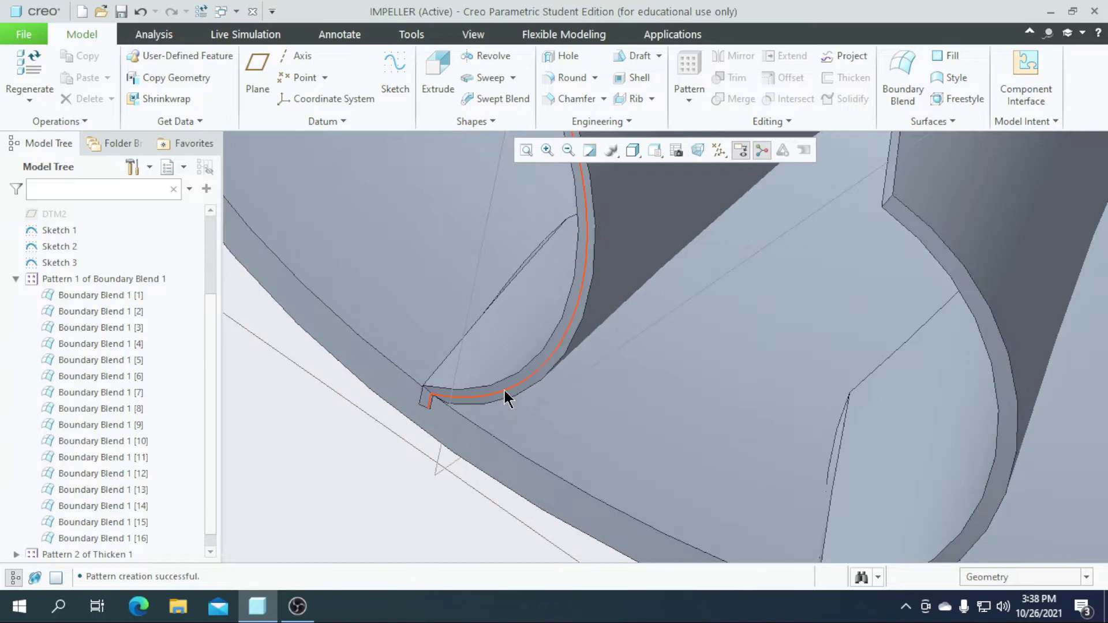
pyautogui.click(505, 390)
pyautogui.click(537, 343)
pyautogui.scroll(-5, 480, 377)
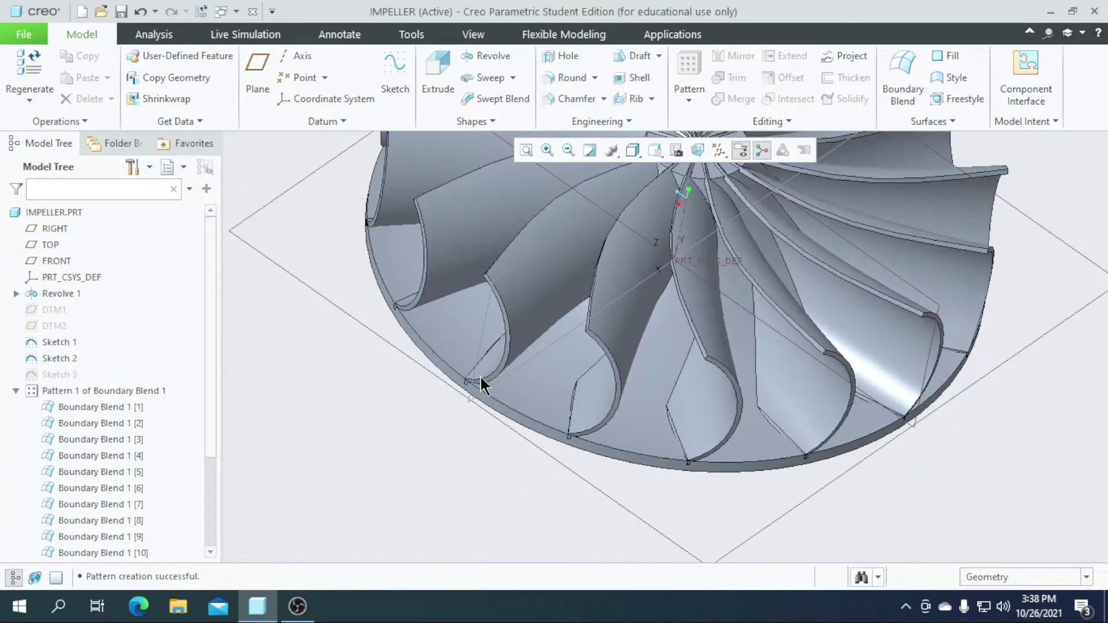
pyautogui.scroll(-3, 456, 468)
pyautogui.moveTo(461, 470); pyautogui.dragTo(396, 466, button='middle')
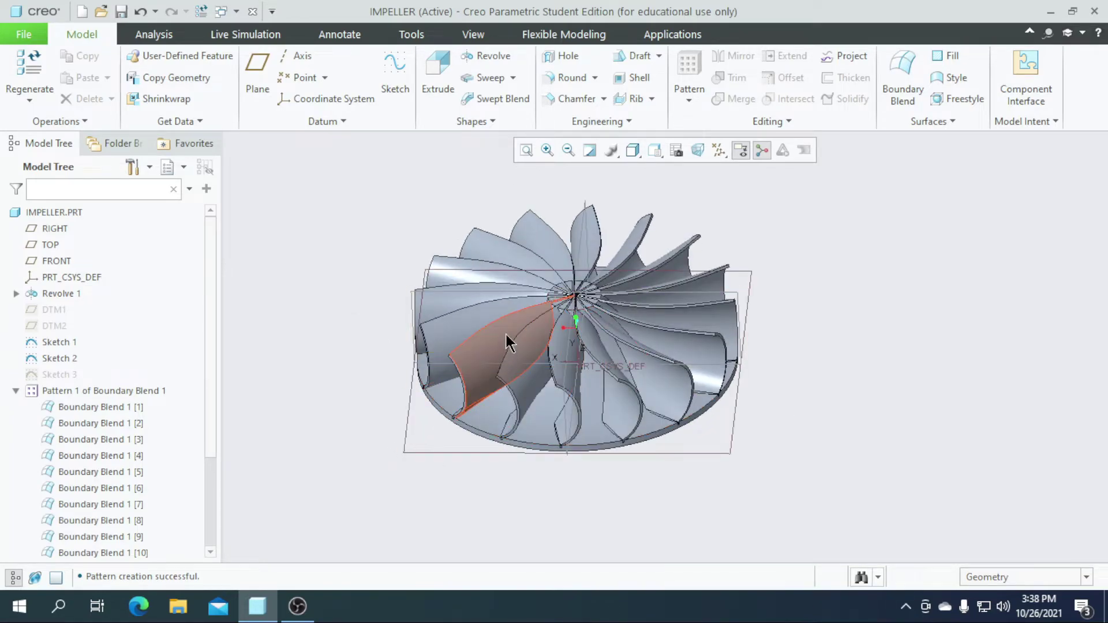
pyautogui.moveTo(346, 386); pyautogui.dragTo(428, 359, button='middle')
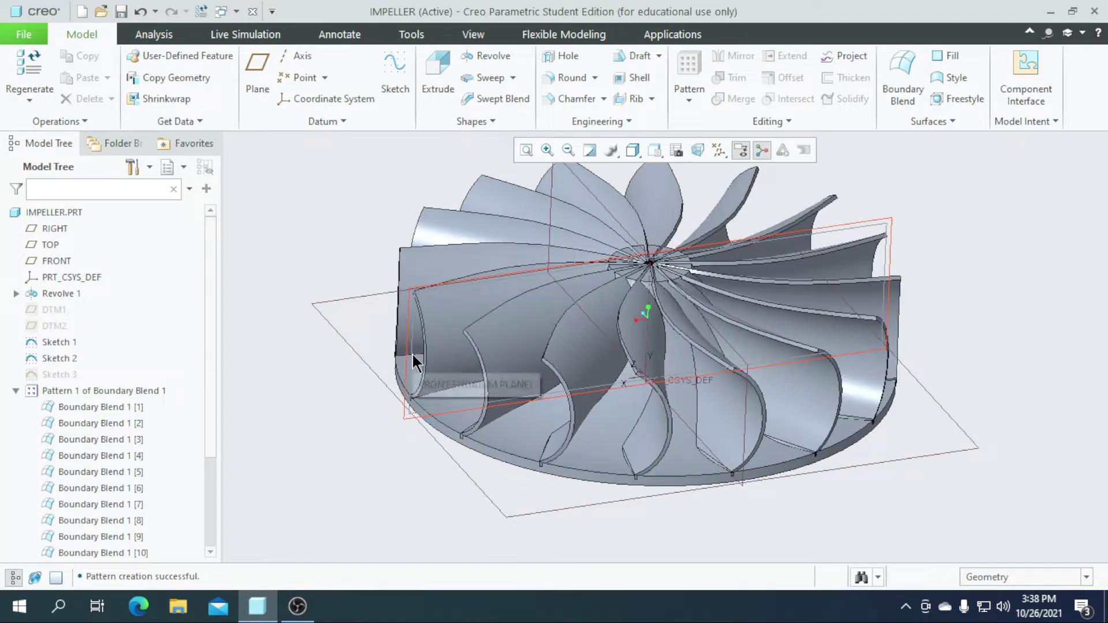
pyautogui.click(412, 355)
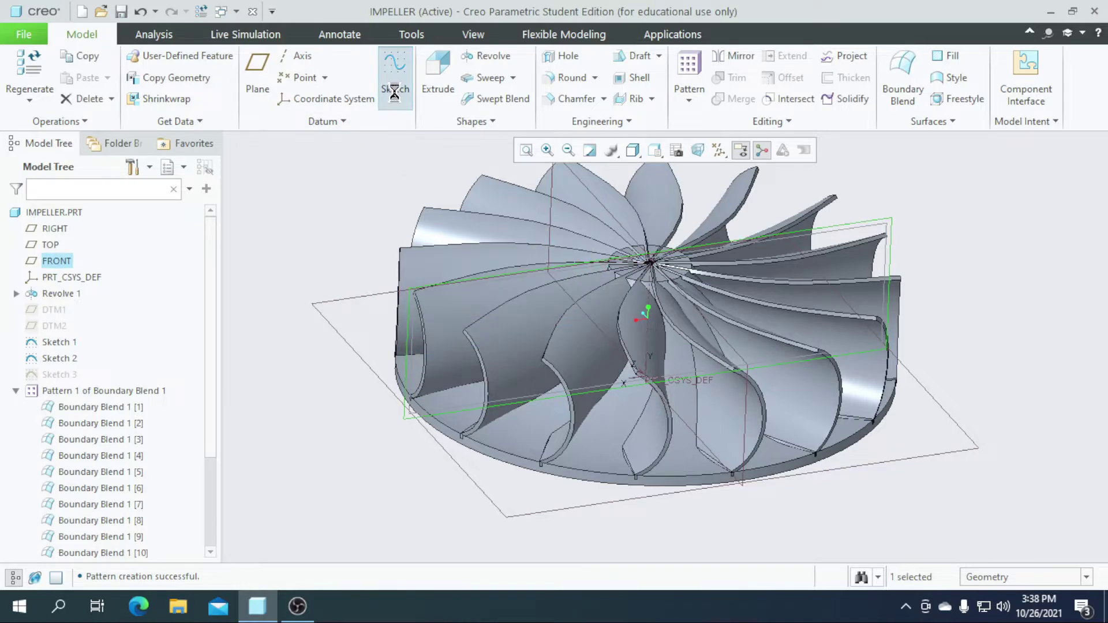
pyautogui.click(395, 72)
pyautogui.click(1074, 75)
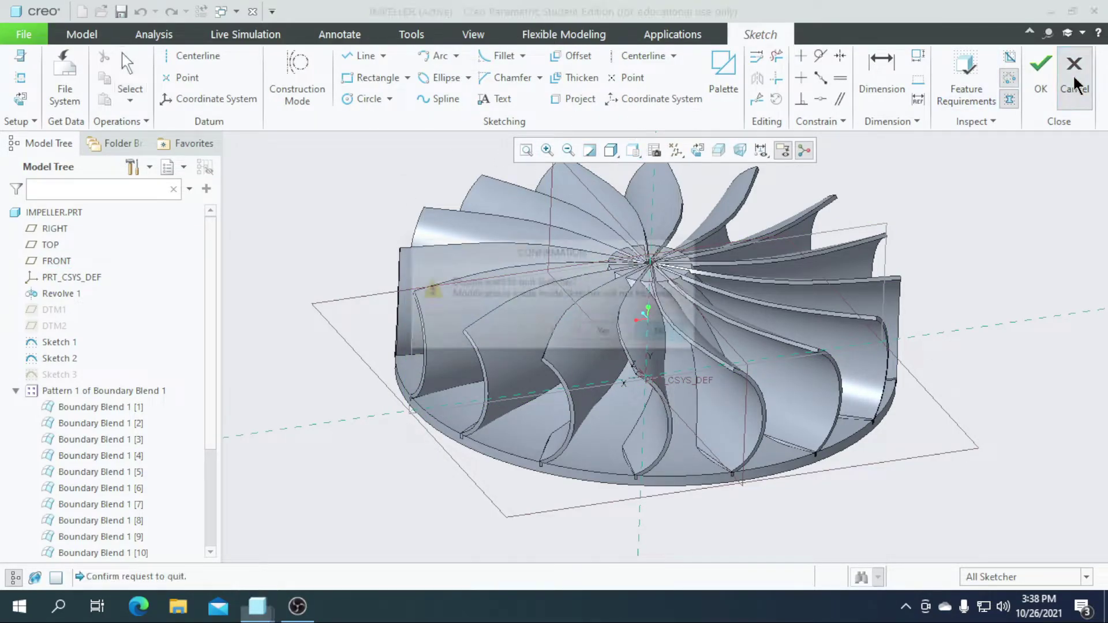
pyautogui.click(605, 333)
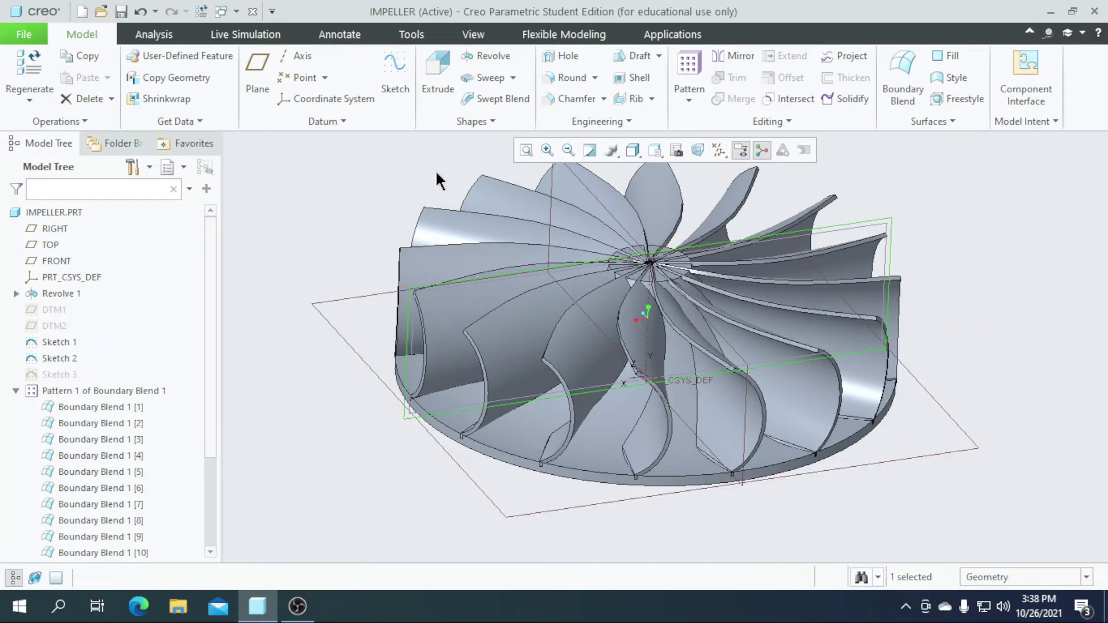
pyautogui.click(477, 55)
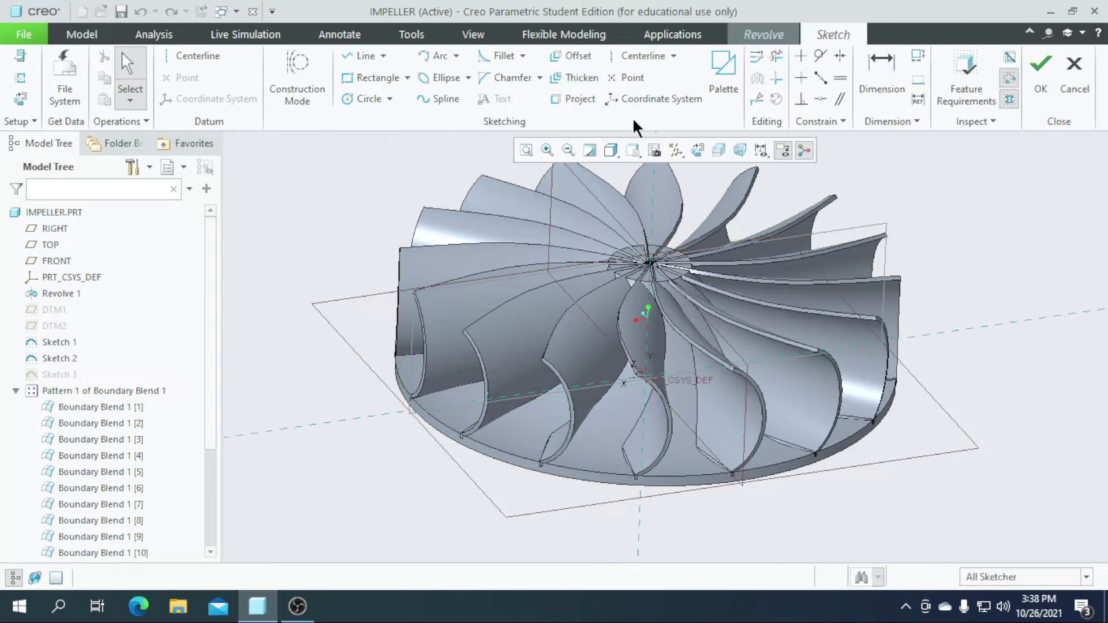
pyautogui.click(716, 153)
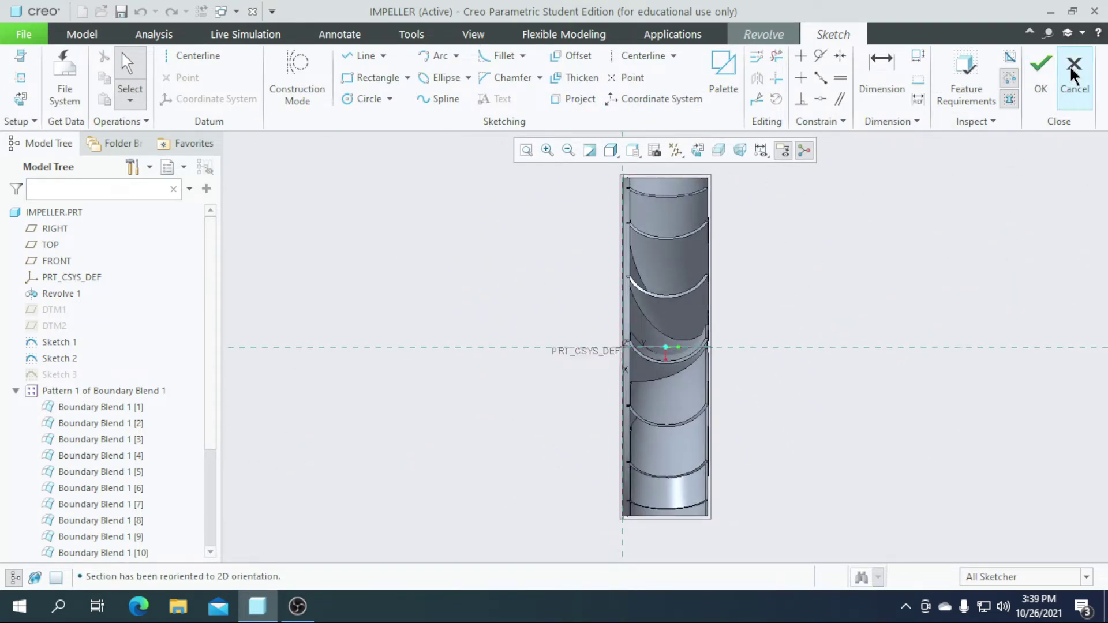
pyautogui.click(1072, 72)
pyautogui.click(597, 334)
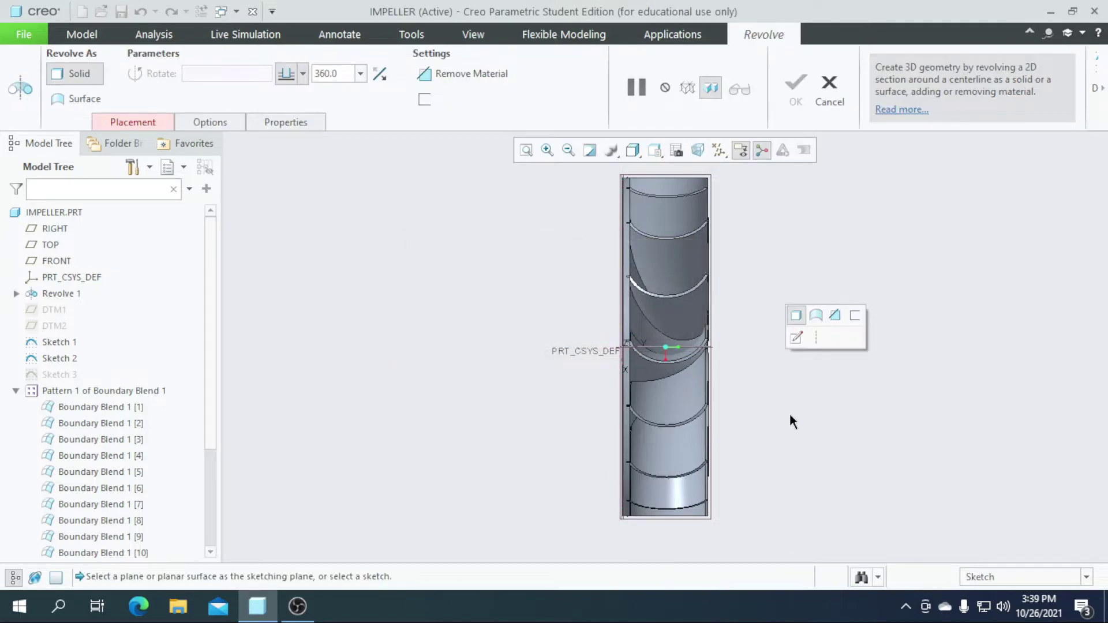
pyautogui.moveTo(823, 337); pyautogui.dragTo(889, 286, button='middle')
pyautogui.click(905, 377)
pyautogui.moveTo(553, 384); pyautogui.dragTo(490, 427, button='middle')
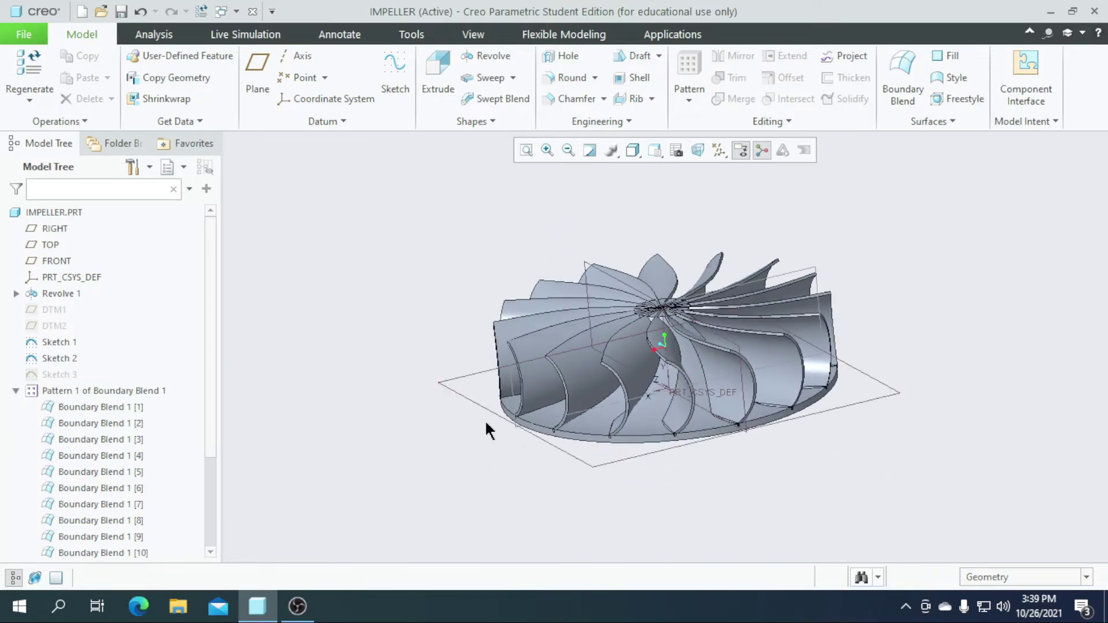
pyautogui.click(517, 390)
pyautogui.moveTo(447, 429); pyautogui.dragTo(425, 421, button='middle')
pyautogui.click(483, 55)
pyautogui.click(698, 152)
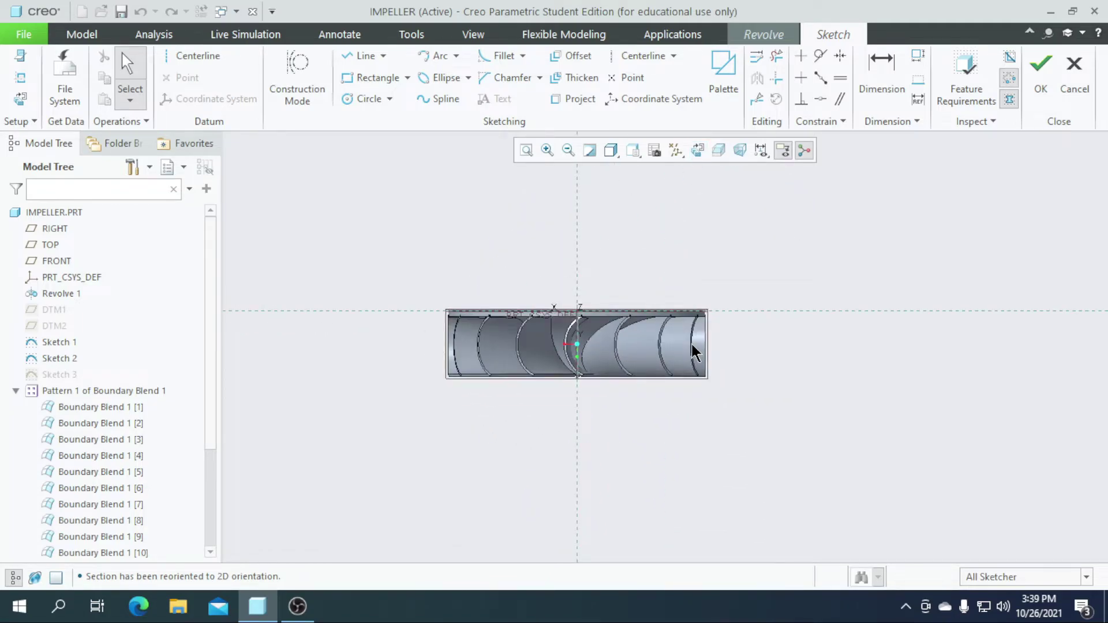
pyautogui.scroll(3, 693, 352)
pyautogui.scroll(-2, 656, 366)
pyautogui.scroll(2, 673, 366)
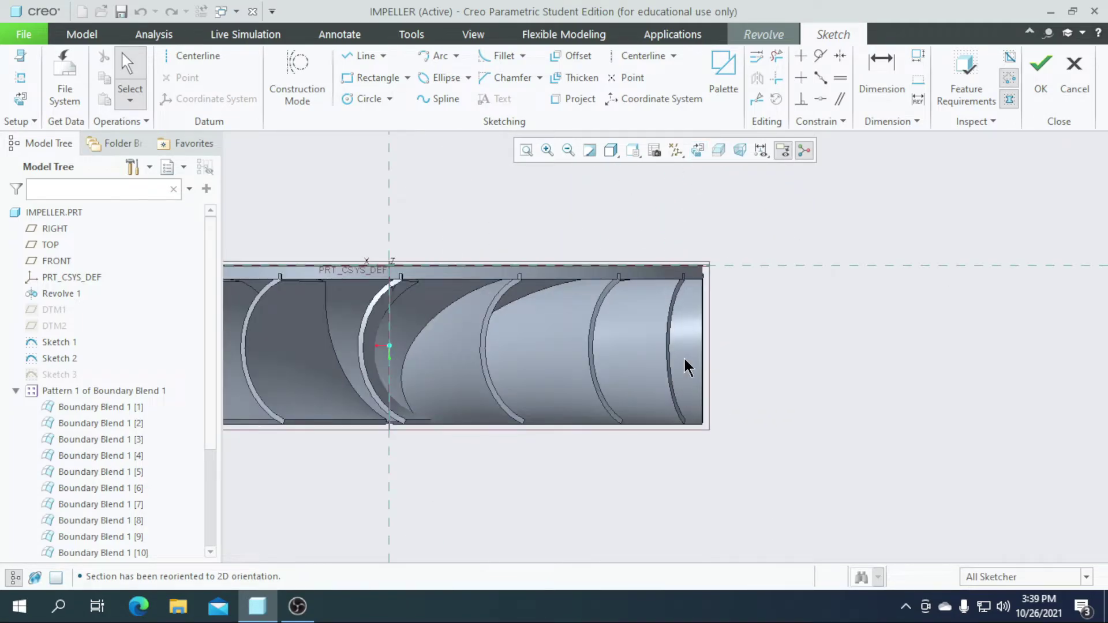
pyautogui.scroll(-2, 923, 277)
pyautogui.scroll(1, 883, 357)
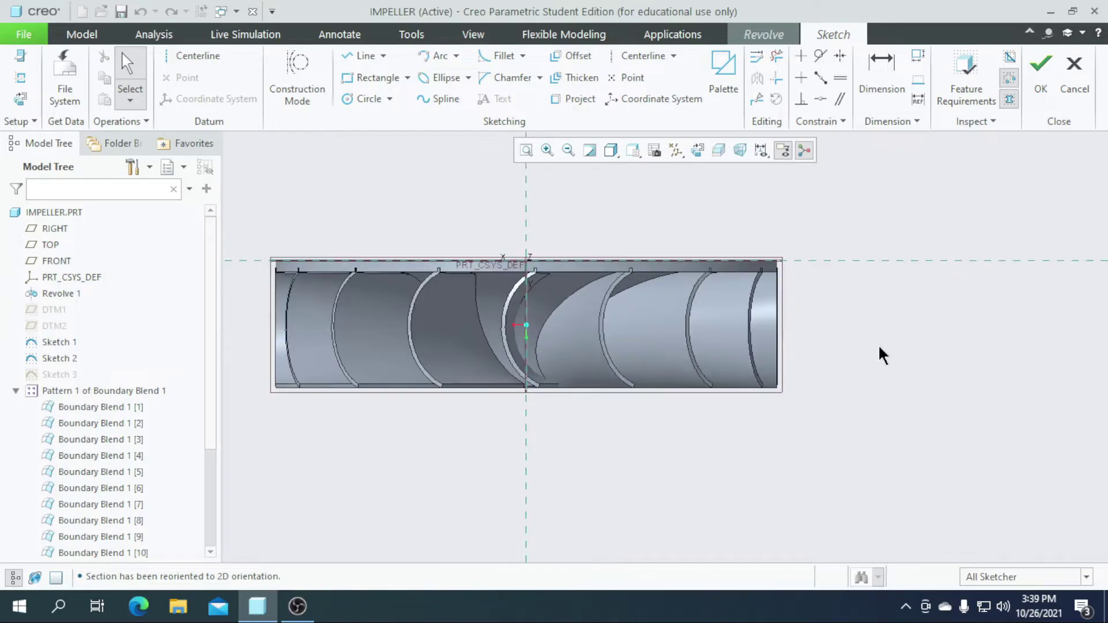
pyautogui.click(1093, 72)
pyautogui.click(585, 336)
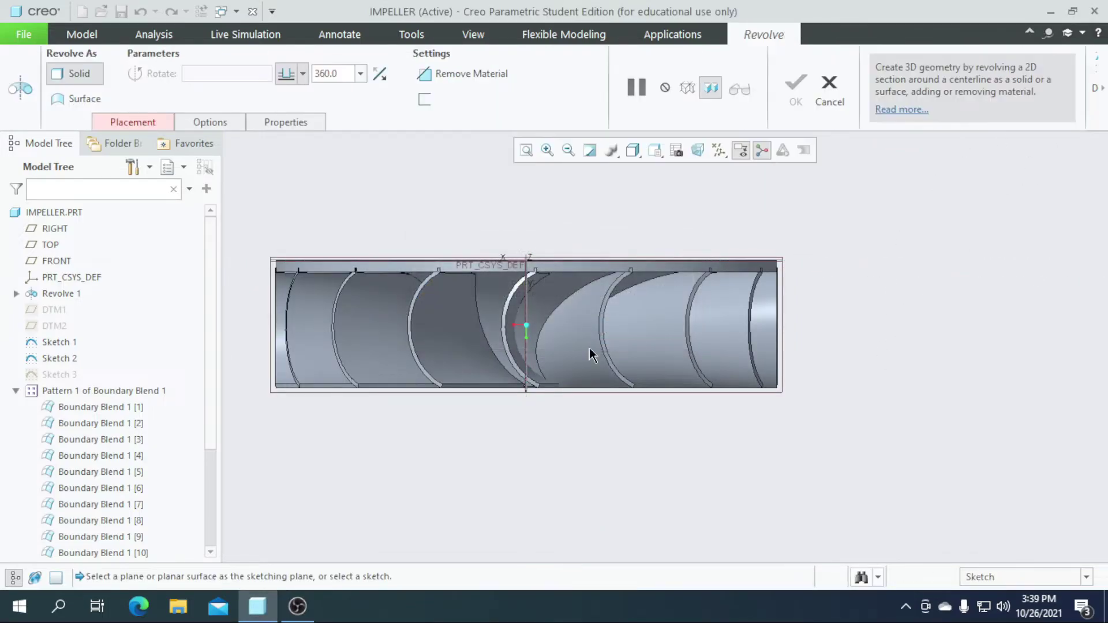
pyautogui.click(829, 92)
pyautogui.moveTo(832, 316); pyautogui.dragTo(975, 421, button='middle')
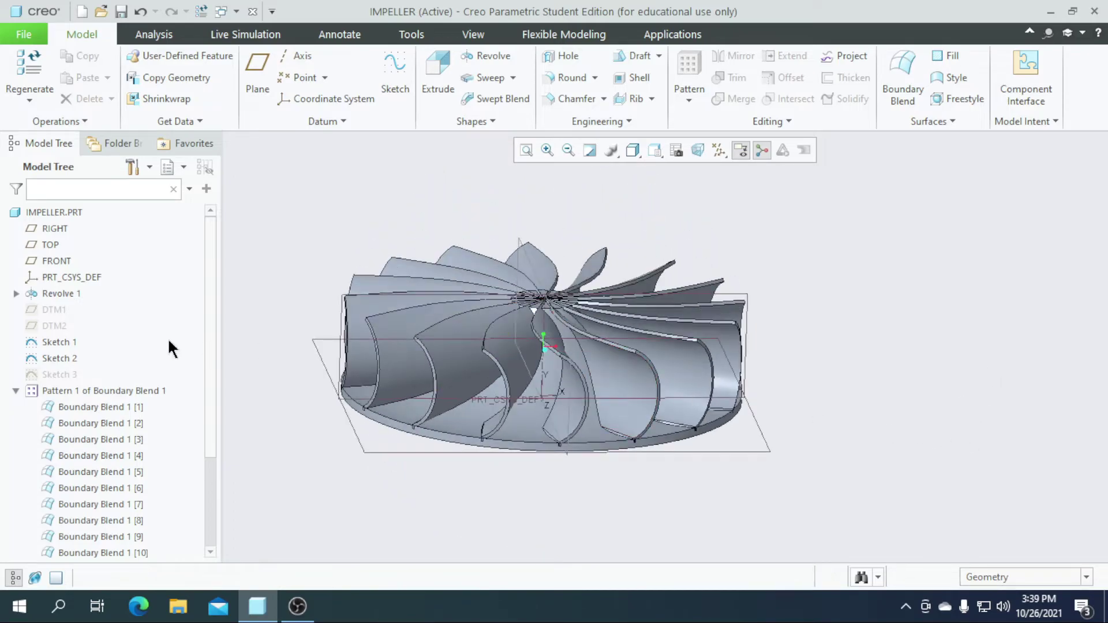
# Start a Revolve with its sketch on the FRONT datum plane and turn the view square to the sketch plane
pyautogui.scroll(-2, 204, 339)
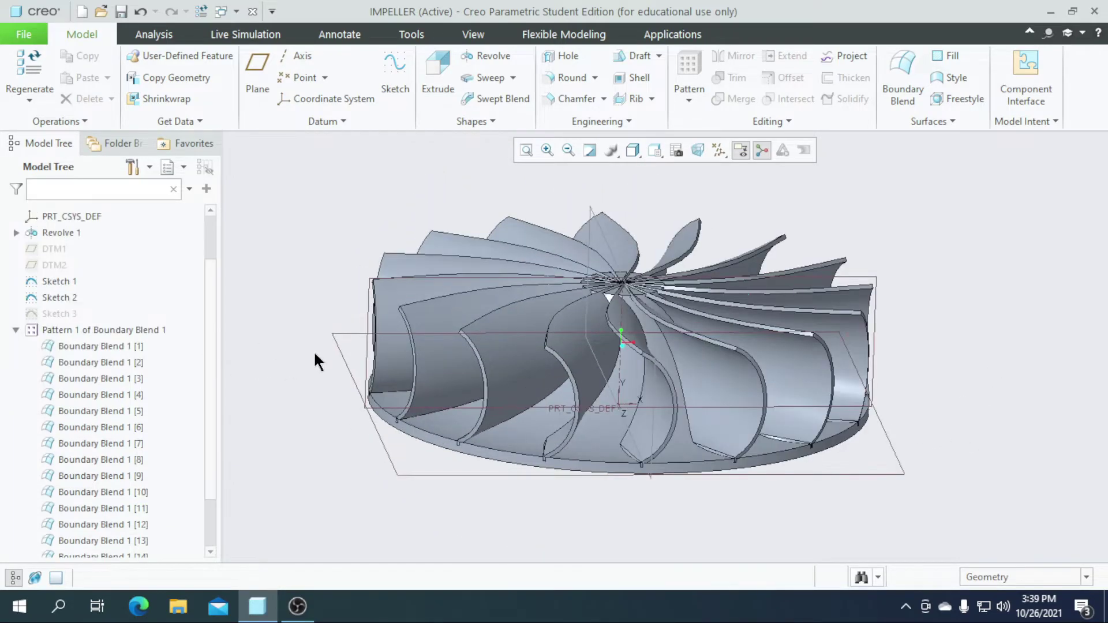
pyautogui.click(364, 356)
pyautogui.click(475, 57)
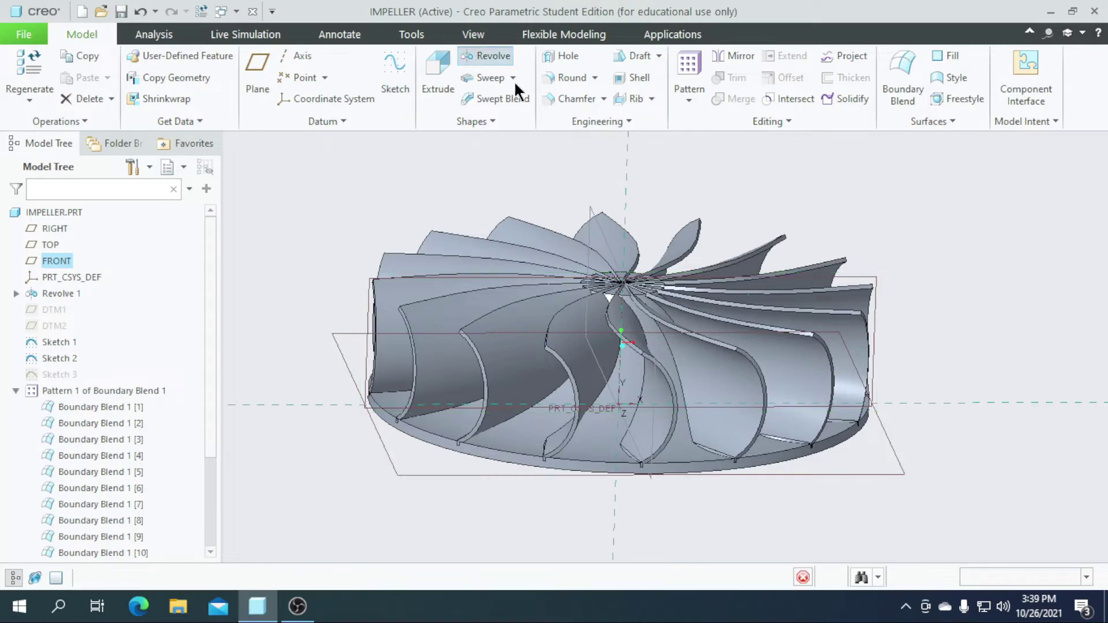
pyautogui.click(698, 150)
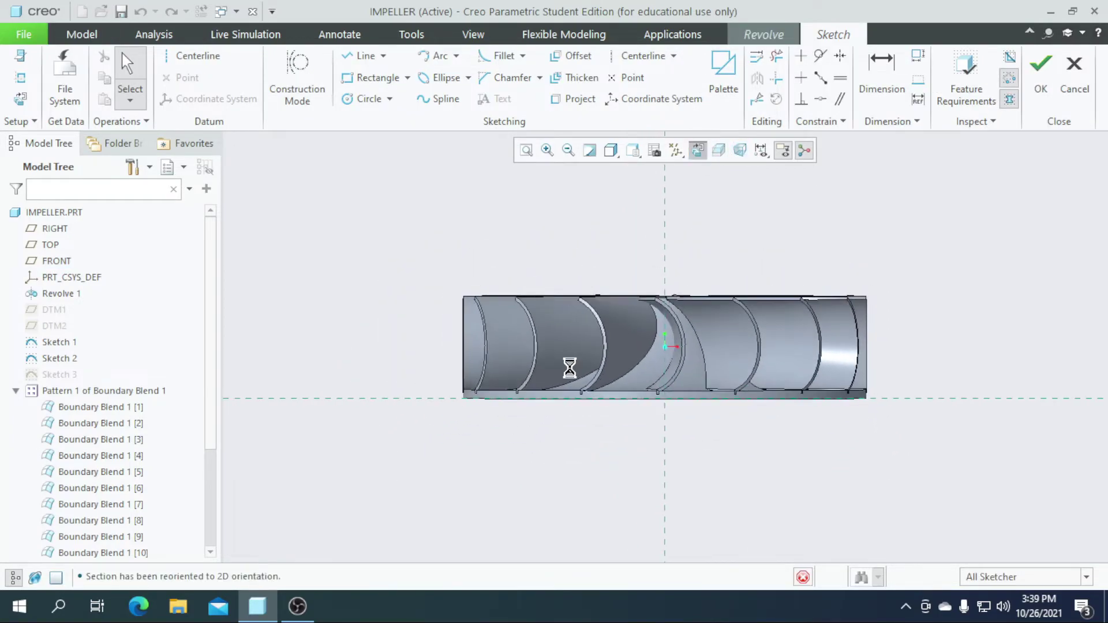
# Add the flat top surface of the revolved hub, where it crosses the vertical axis, as a sketch reference
pyautogui.scroll(-4, 485, 426)
pyautogui.scroll(4, 479, 421)
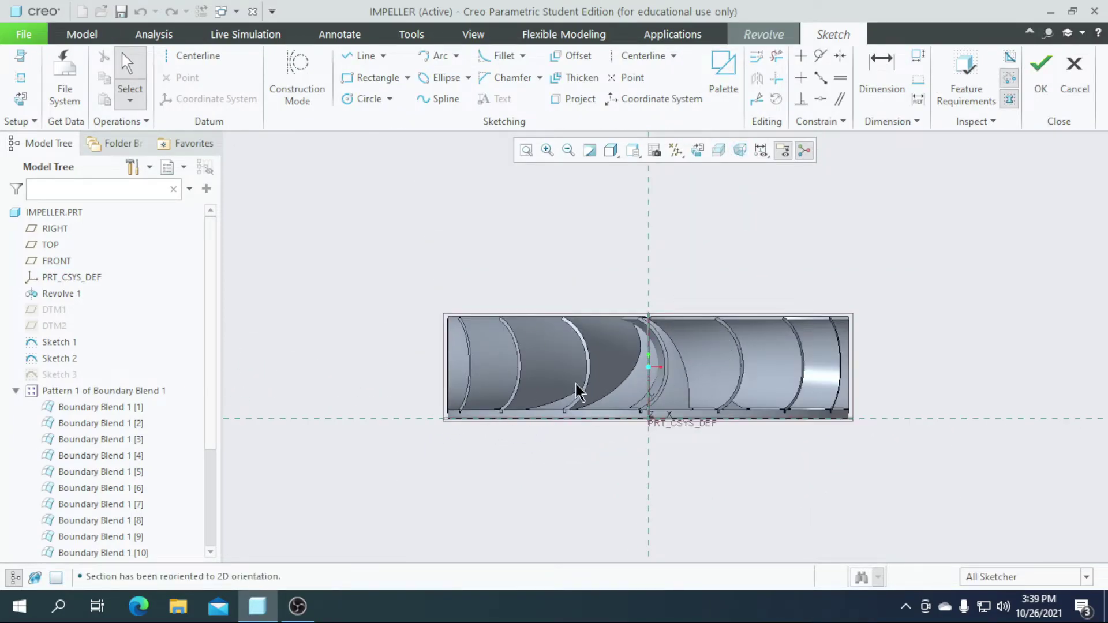
pyautogui.scroll(-3, 553, 386)
pyautogui.scroll(-3, 767, 235)
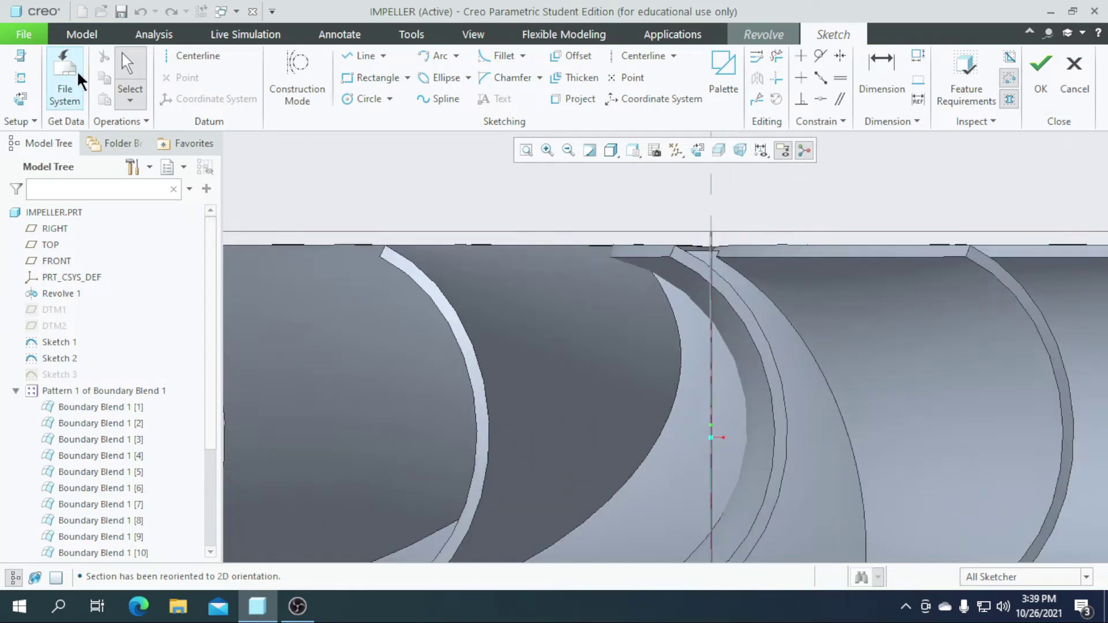
pyautogui.click(22, 78)
pyautogui.scroll(-3, 711, 251)
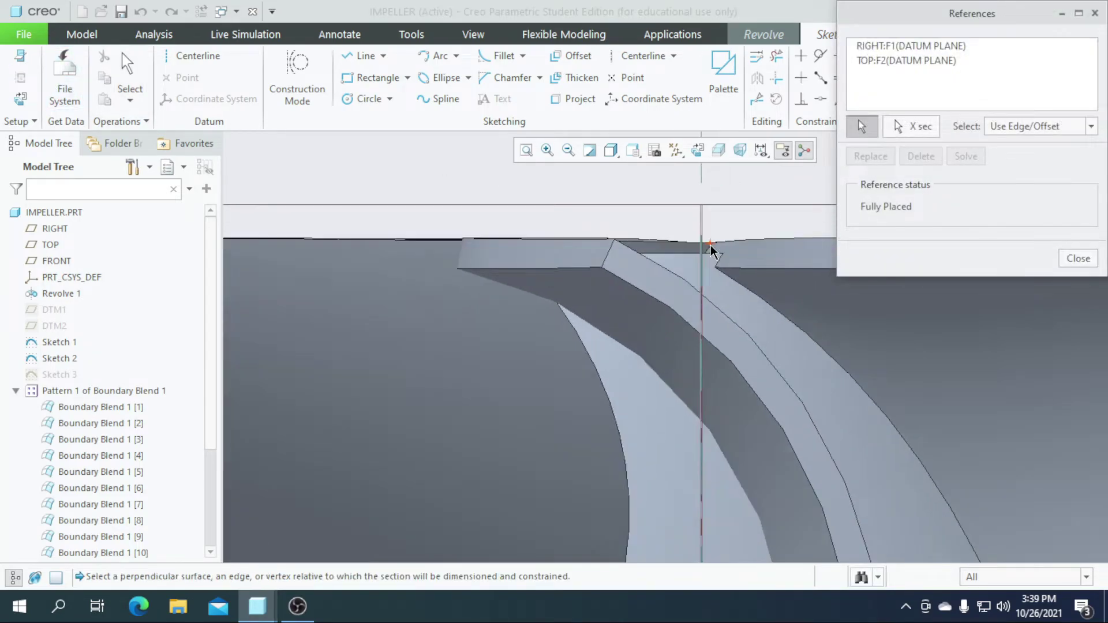
pyautogui.click(696, 259)
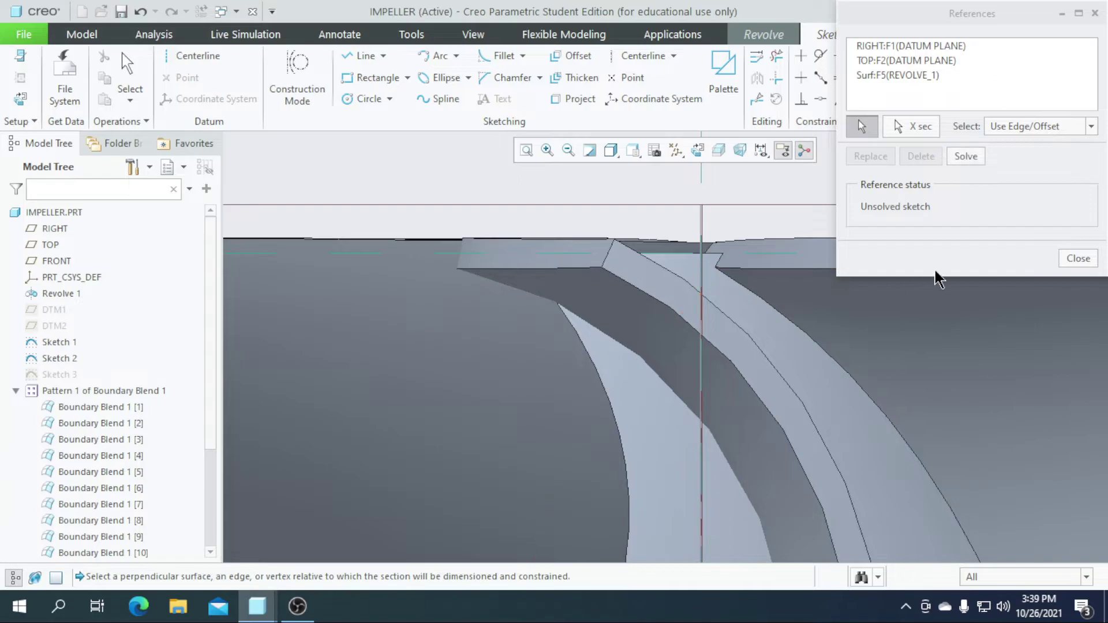
pyautogui.click(1077, 259)
# Add the silhouette of the disc's outer rim, on the side opposite the X direction, as a sketch reference
pyautogui.scroll(5, 693, 309)
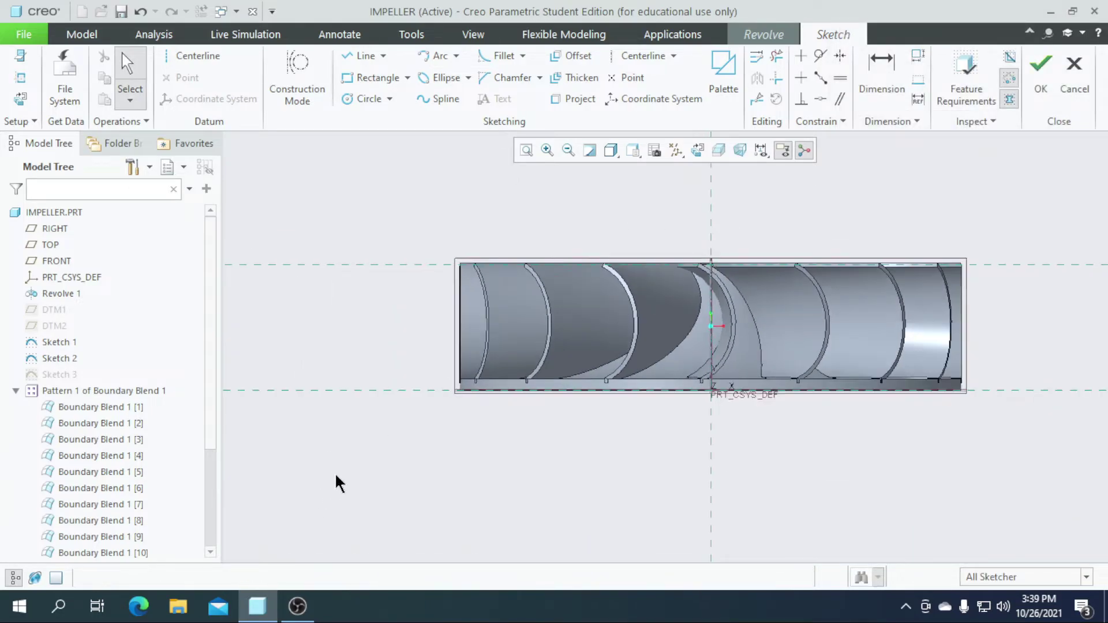
pyautogui.scroll(-5, 452, 394)
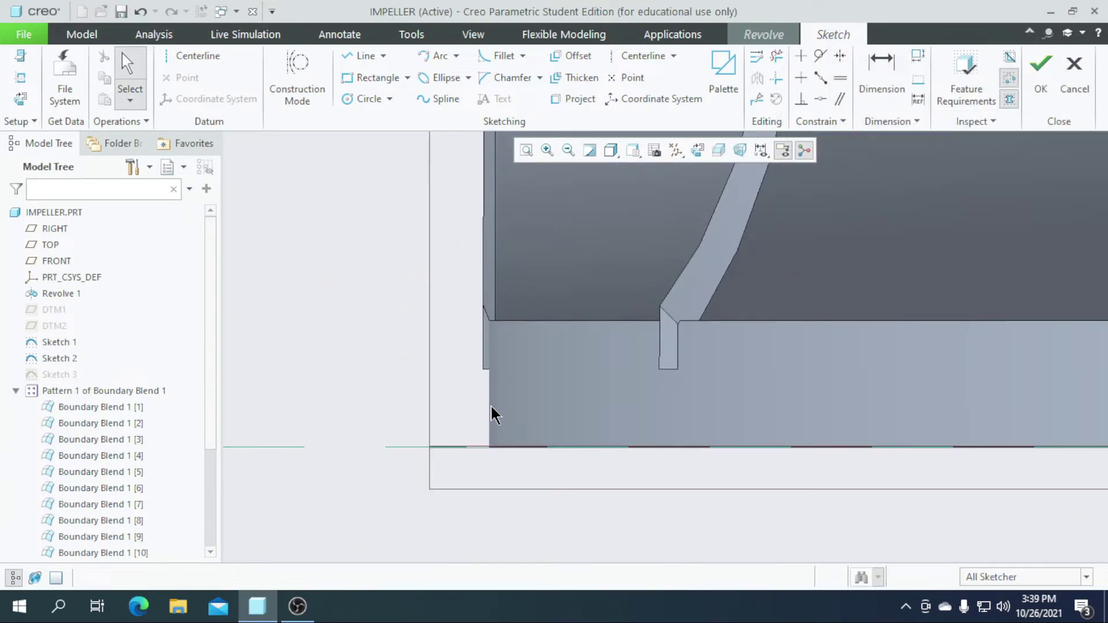
pyautogui.click(20, 77)
pyautogui.click(488, 409)
pyautogui.scroll(5, 647, 492)
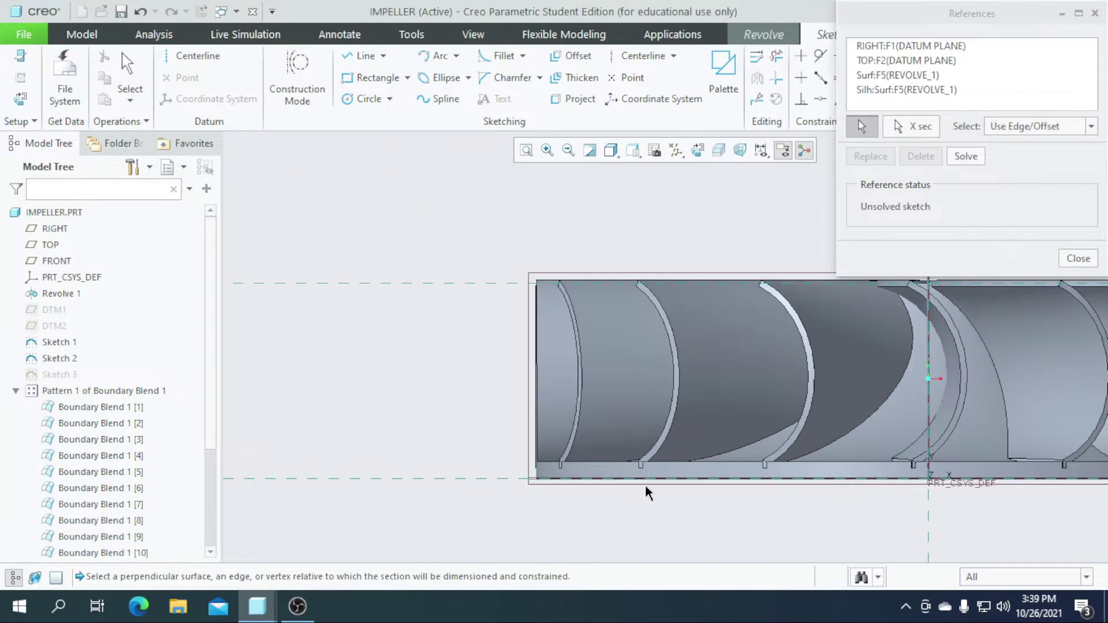
pyautogui.click(1079, 260)
# Sketch a line chain from the rim's upper corner down below the disc, outward, up past the blades, across to the axis, down to the hub top and outward
pyautogui.scroll(3, 626, 346)
pyautogui.scroll(-5, 523, 387)
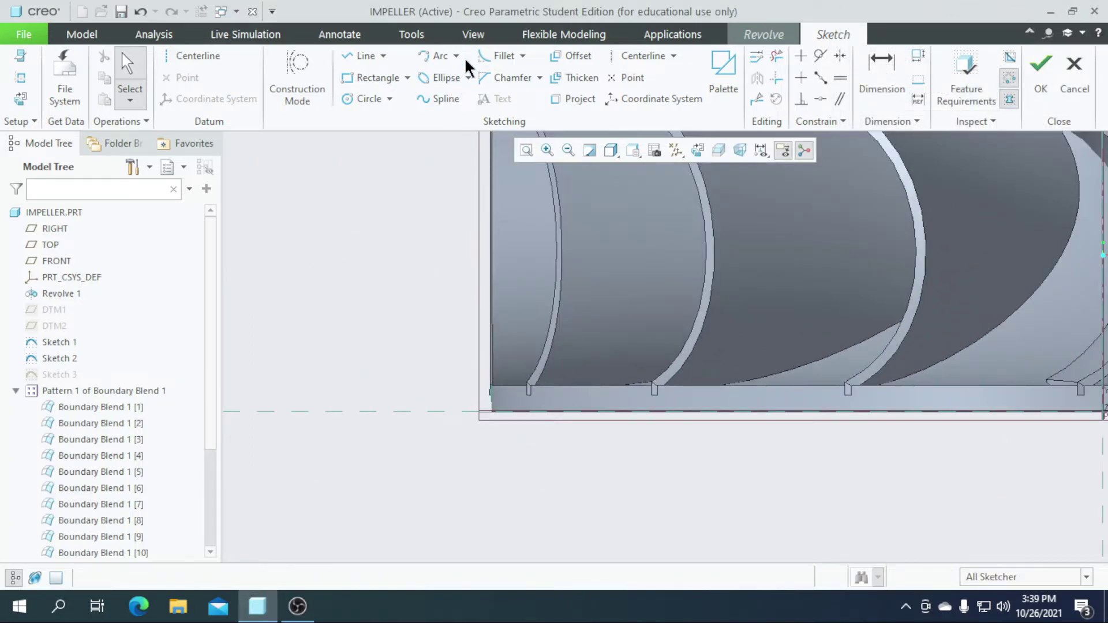
pyautogui.click(364, 56)
pyautogui.scroll(-2, 481, 397)
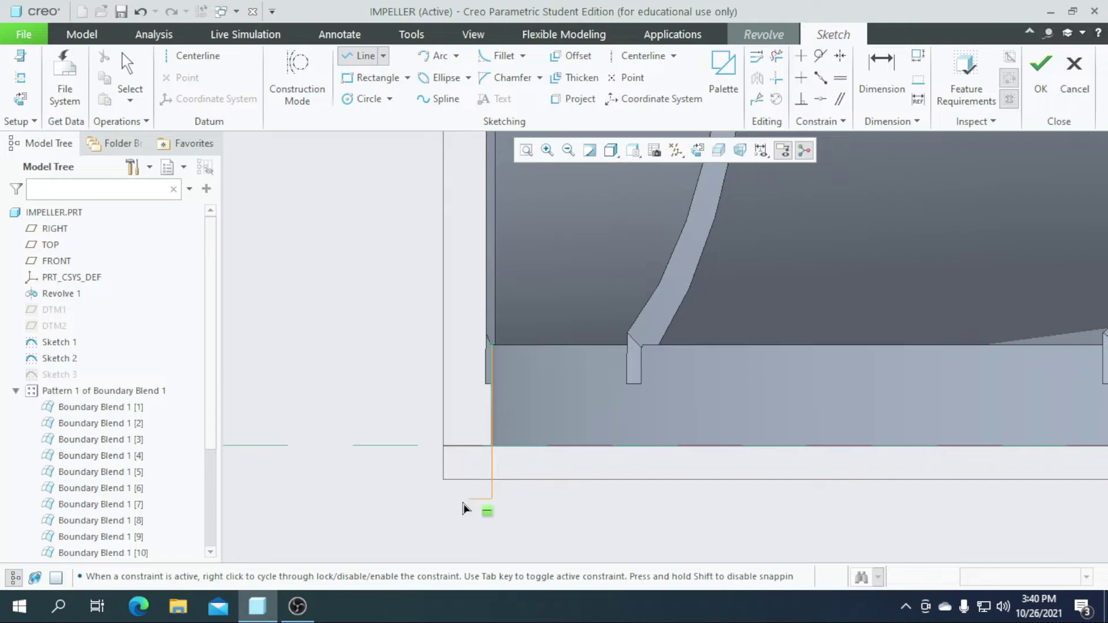
pyautogui.scroll(4, 353, 537)
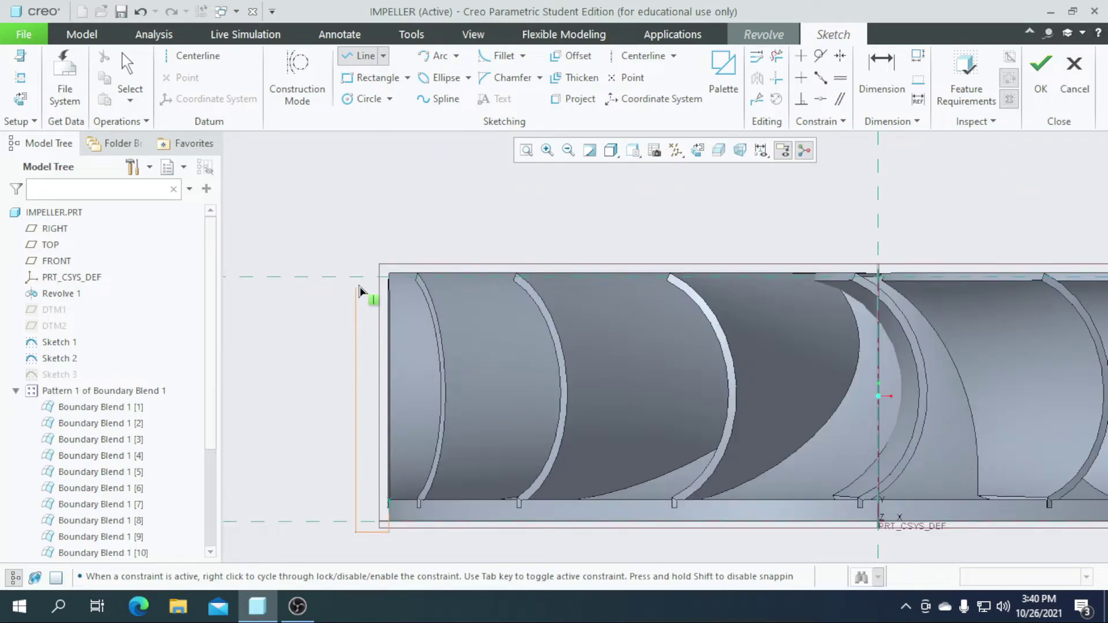
pyautogui.click(355, 208)
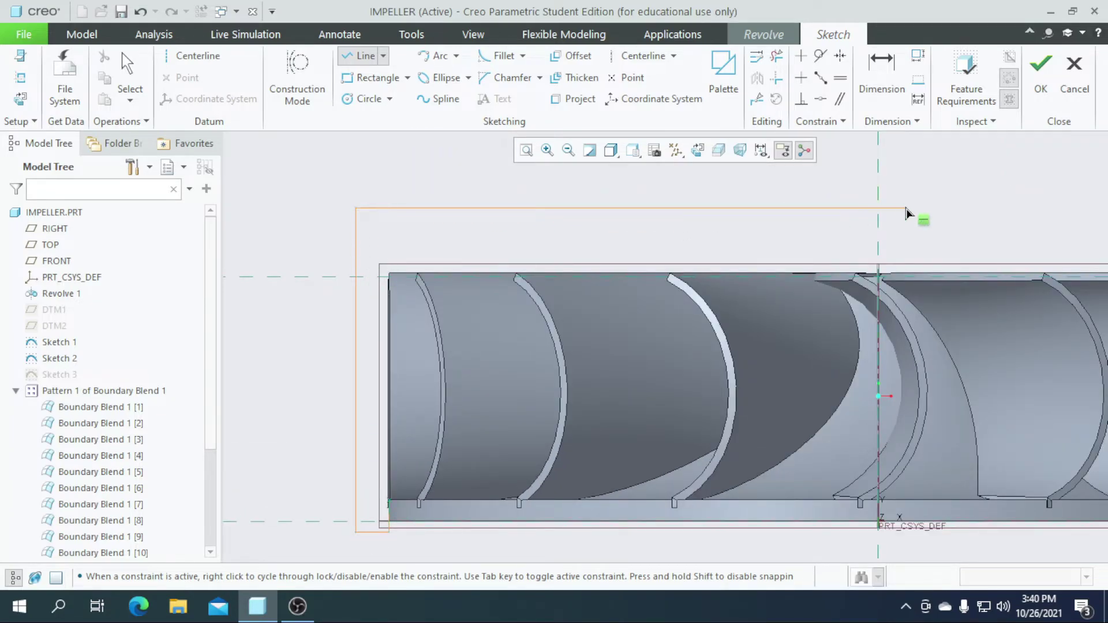
pyautogui.click(880, 209)
pyautogui.scroll(-5, 889, 277)
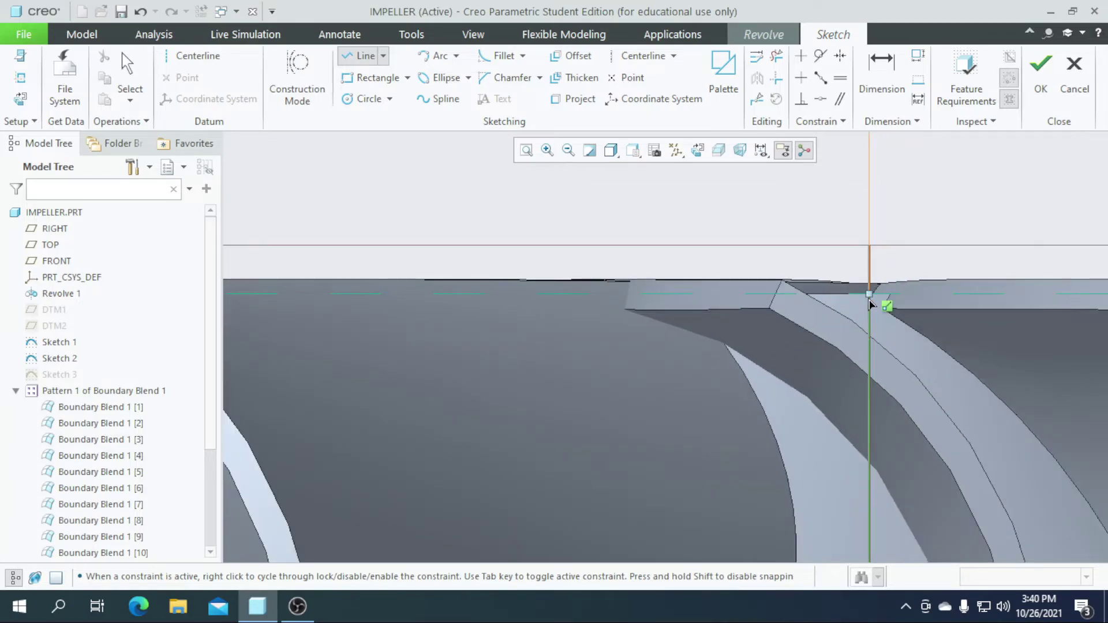
pyautogui.click(870, 295)
pyautogui.scroll(3, 903, 304)
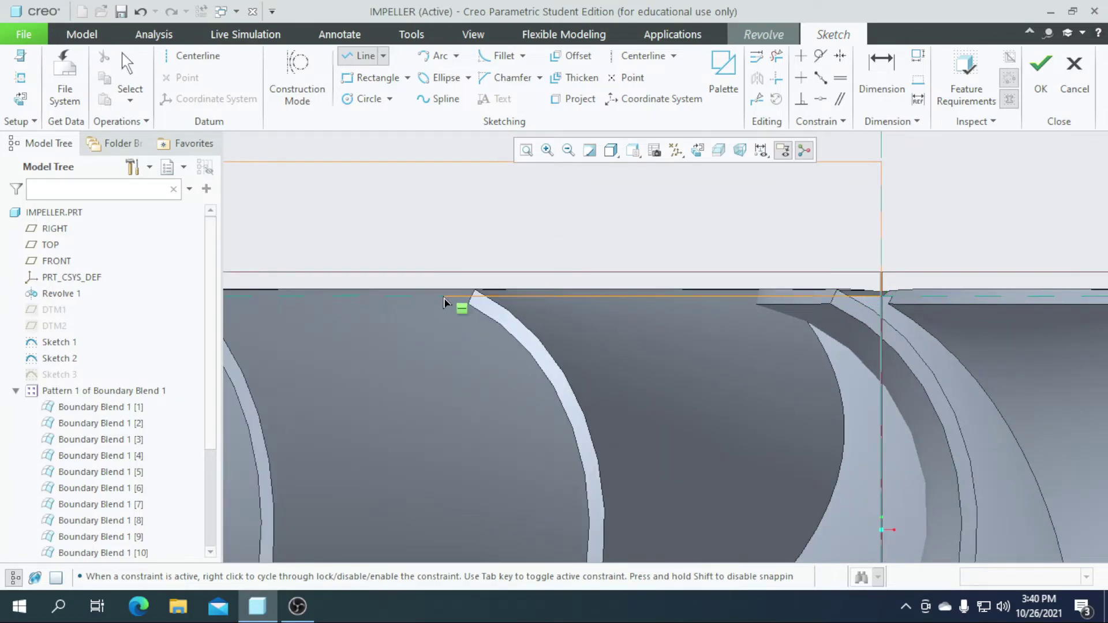
pyautogui.middleClick(505, 385)
pyautogui.scroll(3, 578, 357)
pyautogui.scroll(-4, 606, 329)
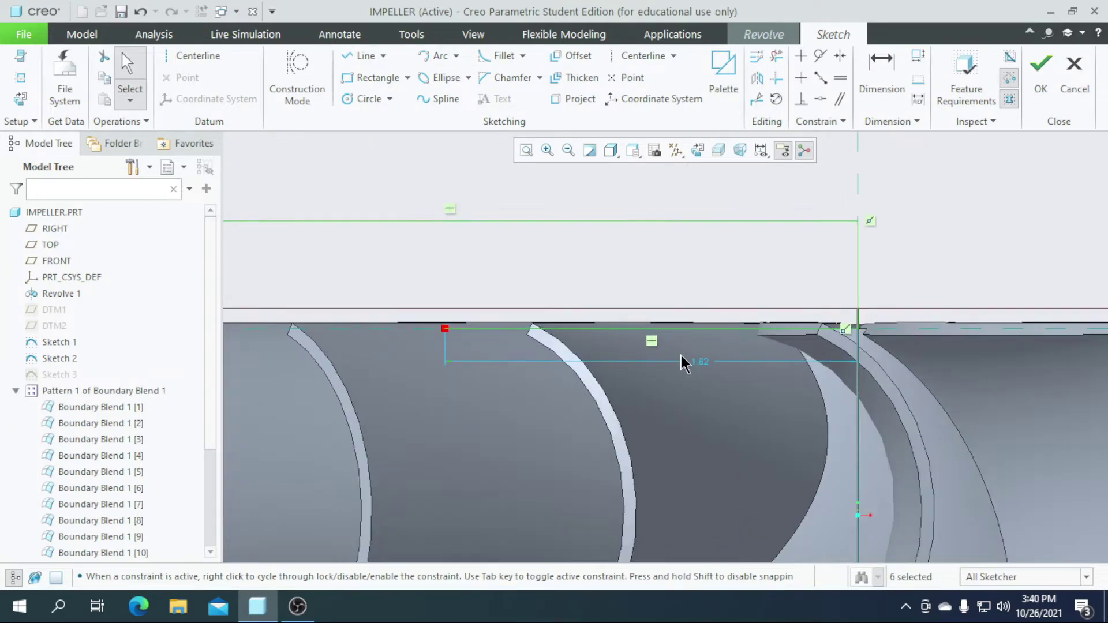
# Set the length of the profile line running along the hub top from the vertical axis to 2
pyautogui.doubleClick(699, 362)
pyautogui.write('2')
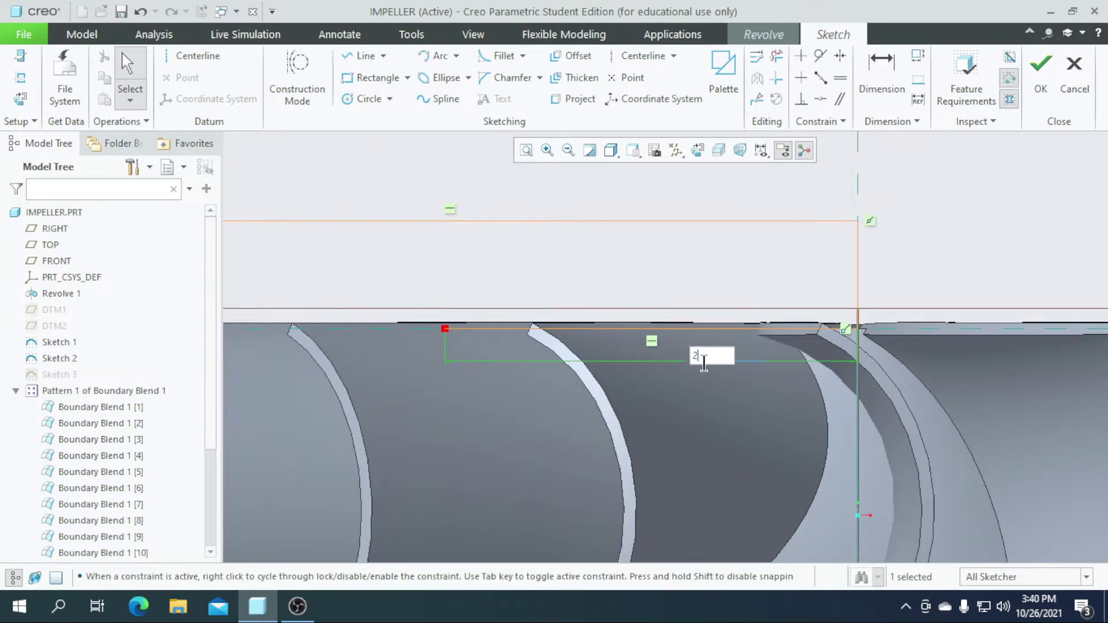
pyautogui.press('Return')
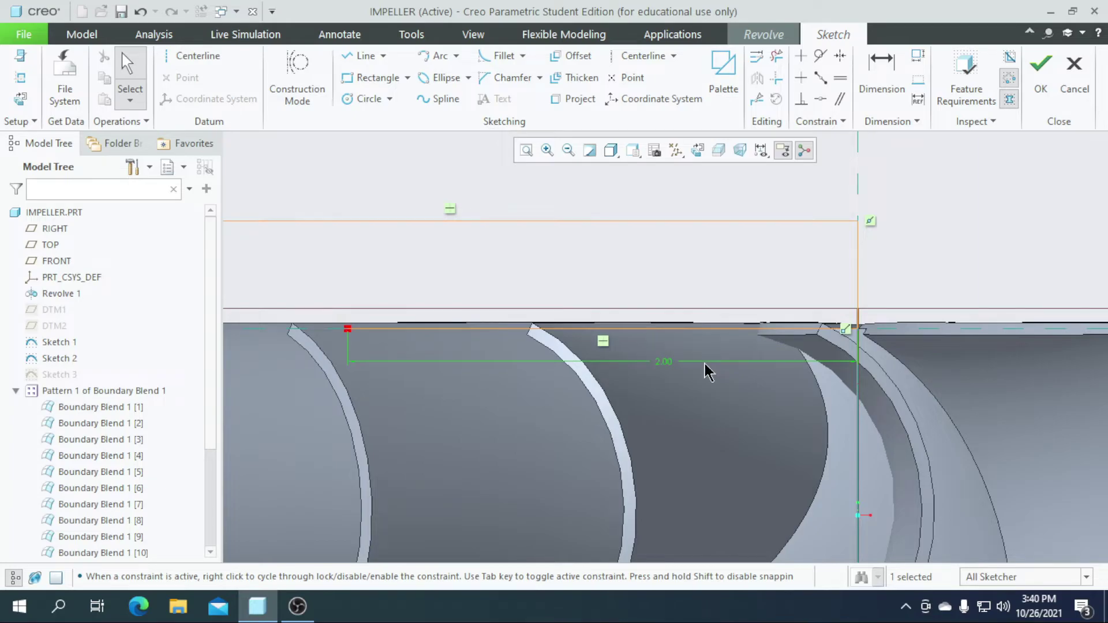
# Close the profile with a spline from the hub-top line's outer end, through two interior points, to the rim's upper corner
pyautogui.scroll(4, 708, 370)
pyautogui.scroll(-3, 621, 425)
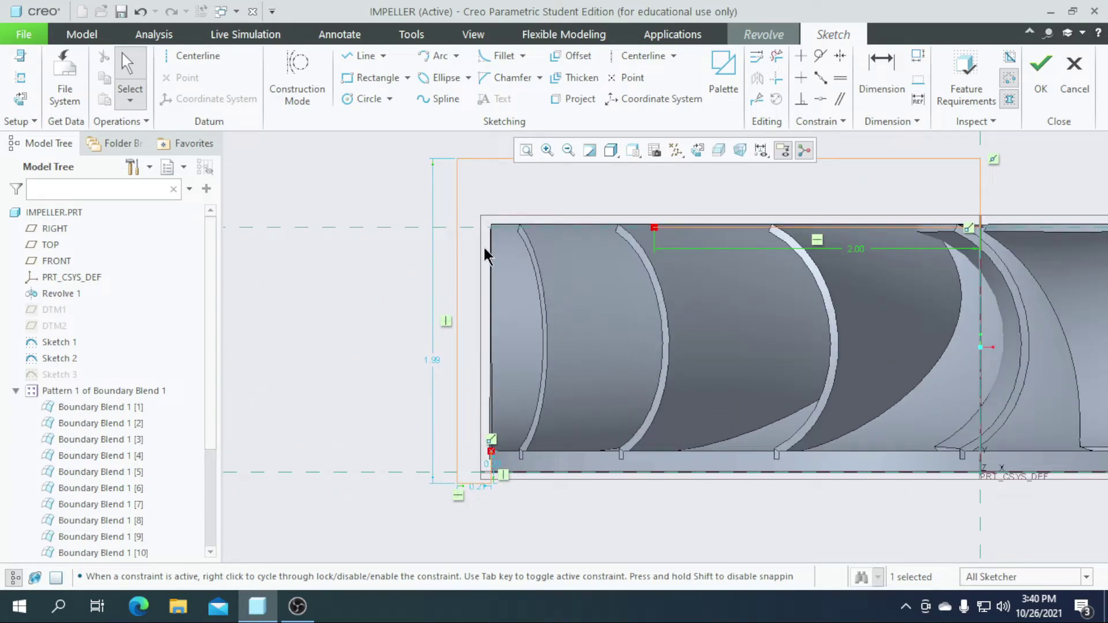
pyautogui.click(440, 99)
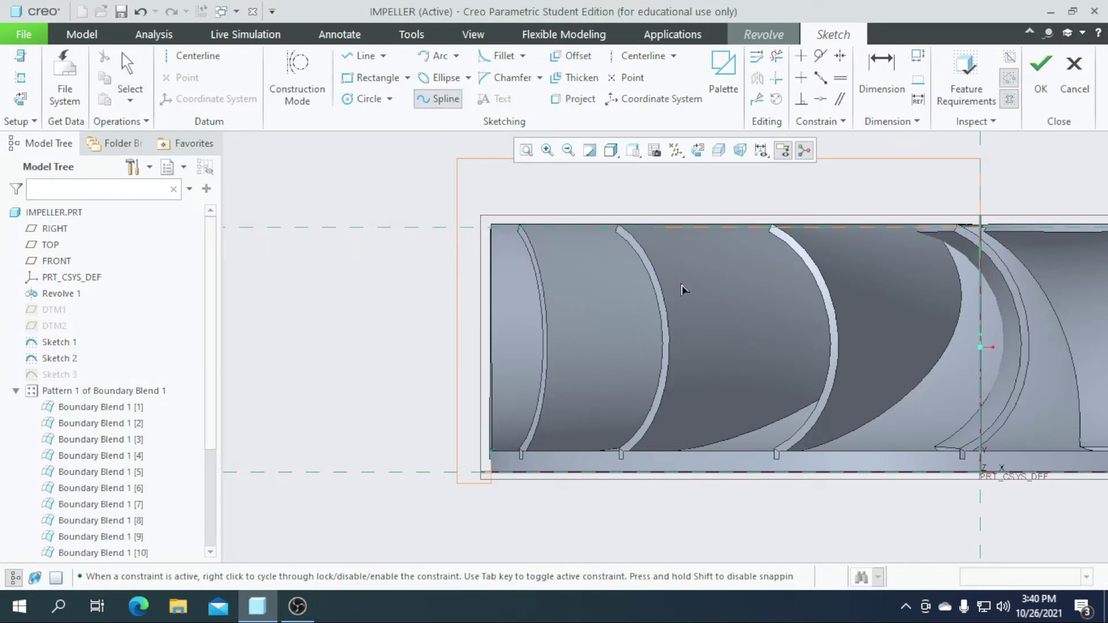
pyautogui.click(658, 230)
pyautogui.click(537, 395)
pyautogui.click(492, 451)
pyautogui.middleClick(492, 526)
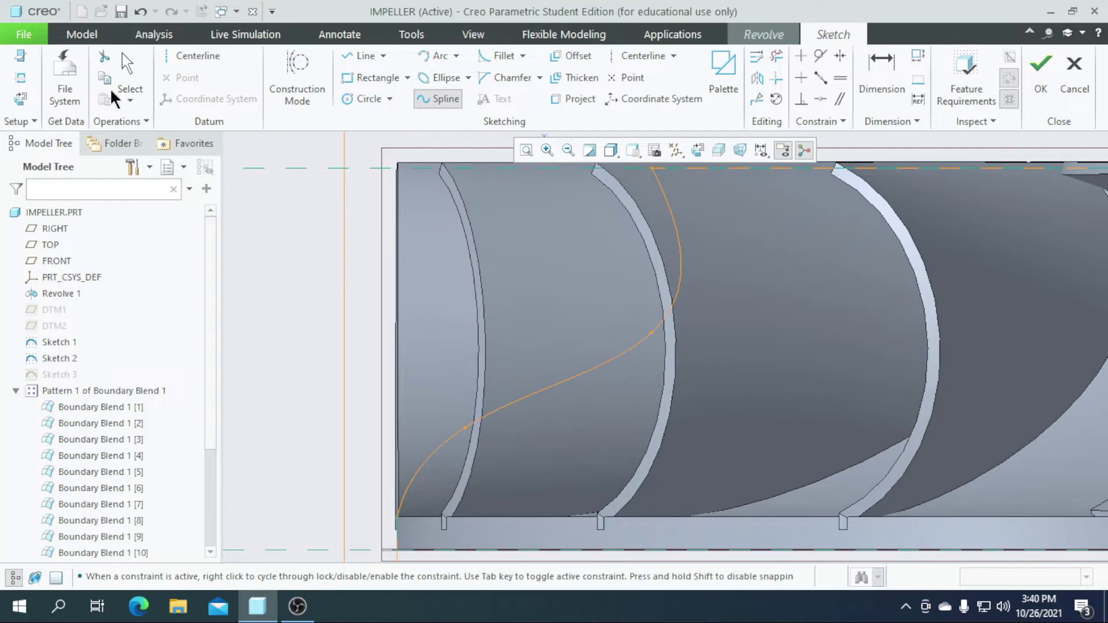
# Reshape the spline by moving its upper interior point slightly outward toward the disc rim
pyautogui.click(127, 67)
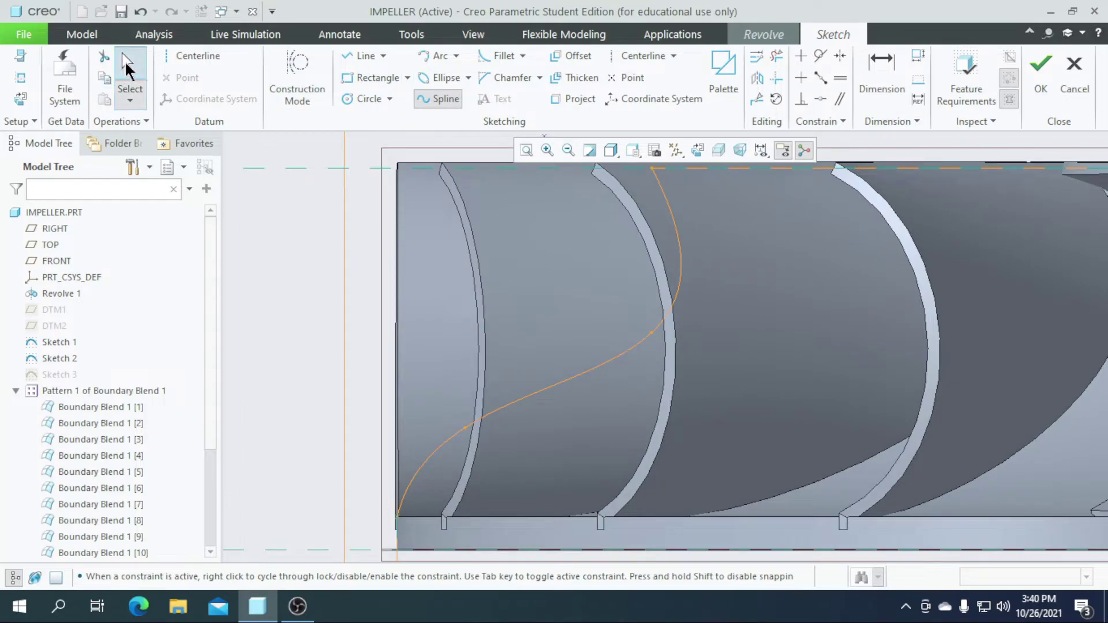
pyautogui.click(554, 387)
pyautogui.scroll(2, 598, 343)
pyautogui.moveTo(624, 352); pyautogui.dragTo(599, 346)
pyautogui.scroll(-3, 598, 346)
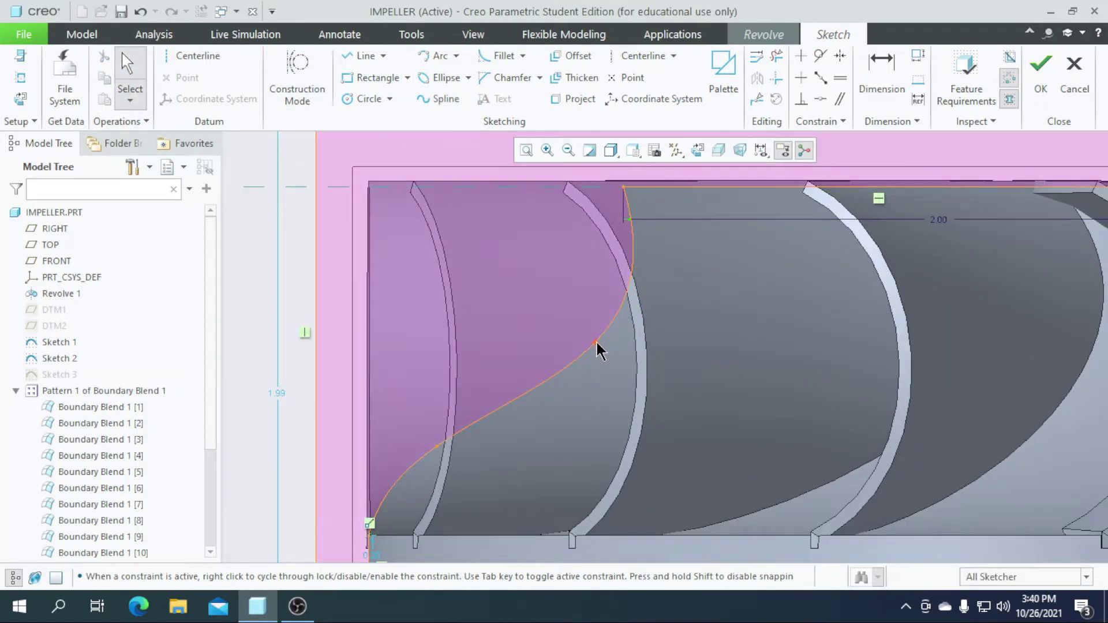
pyautogui.scroll(3, 603, 346)
pyautogui.scroll(-1, 517, 366)
pyautogui.scroll(2, 505, 383)
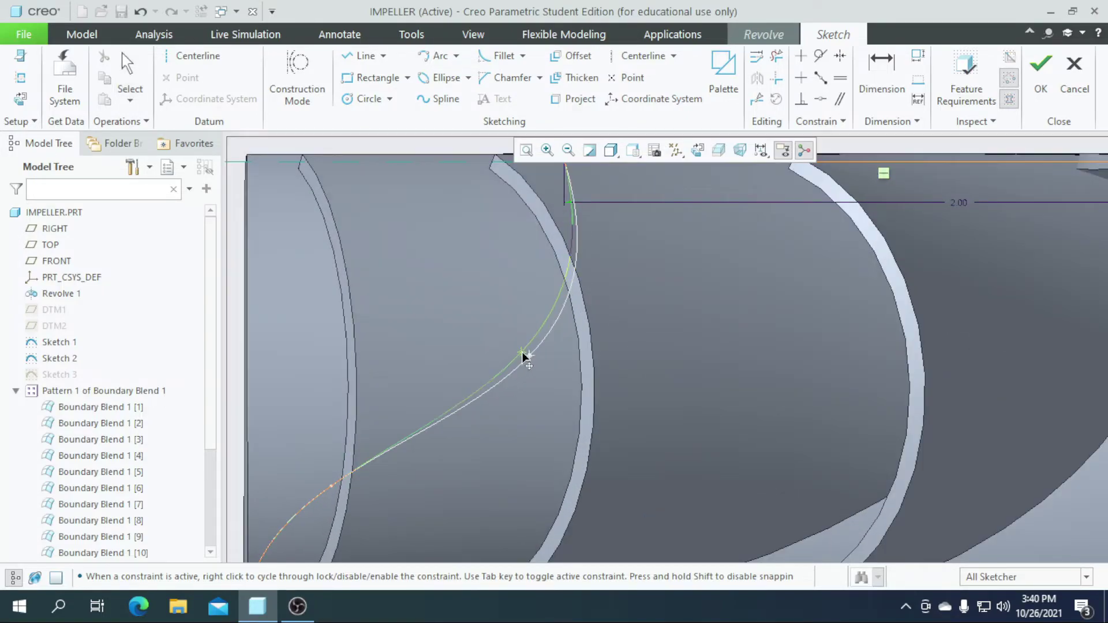
pyautogui.scroll(-3, 526, 357)
pyautogui.scroll(-2, 522, 371)
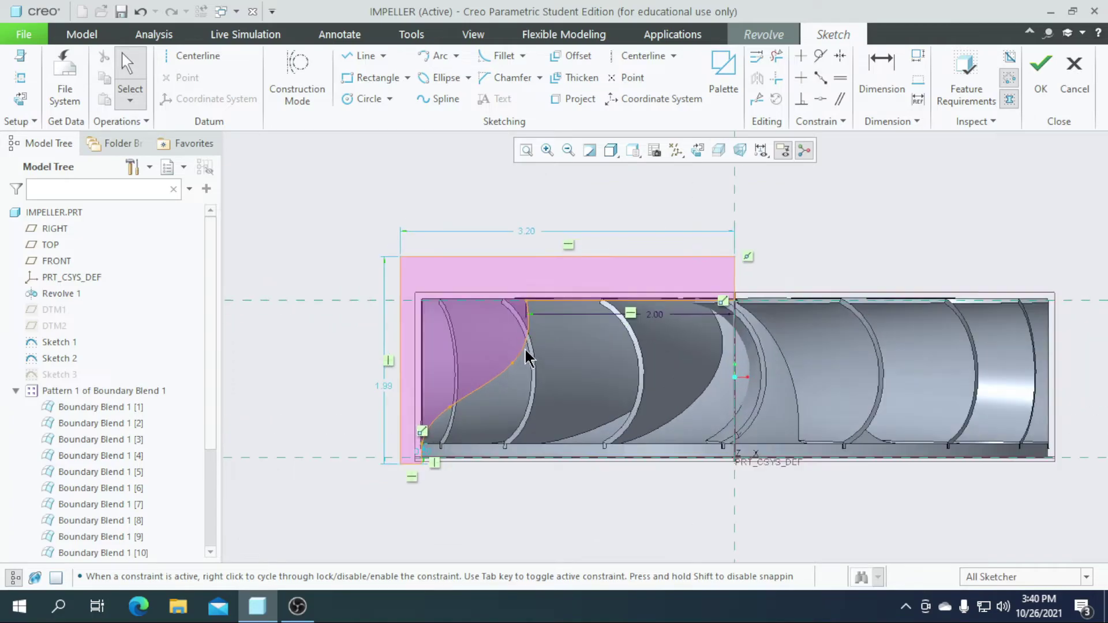
pyautogui.scroll(2, 528, 354)
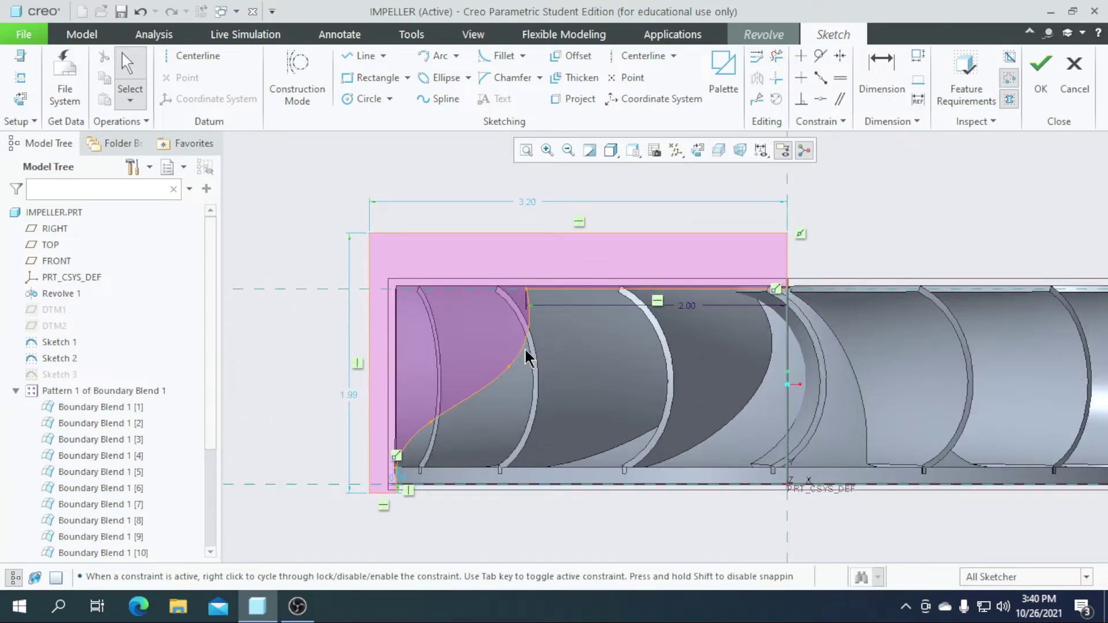
pyautogui.scroll(-2, 524, 396)
pyautogui.scroll(1, 522, 397)
pyautogui.scroll(4, 436, 495)
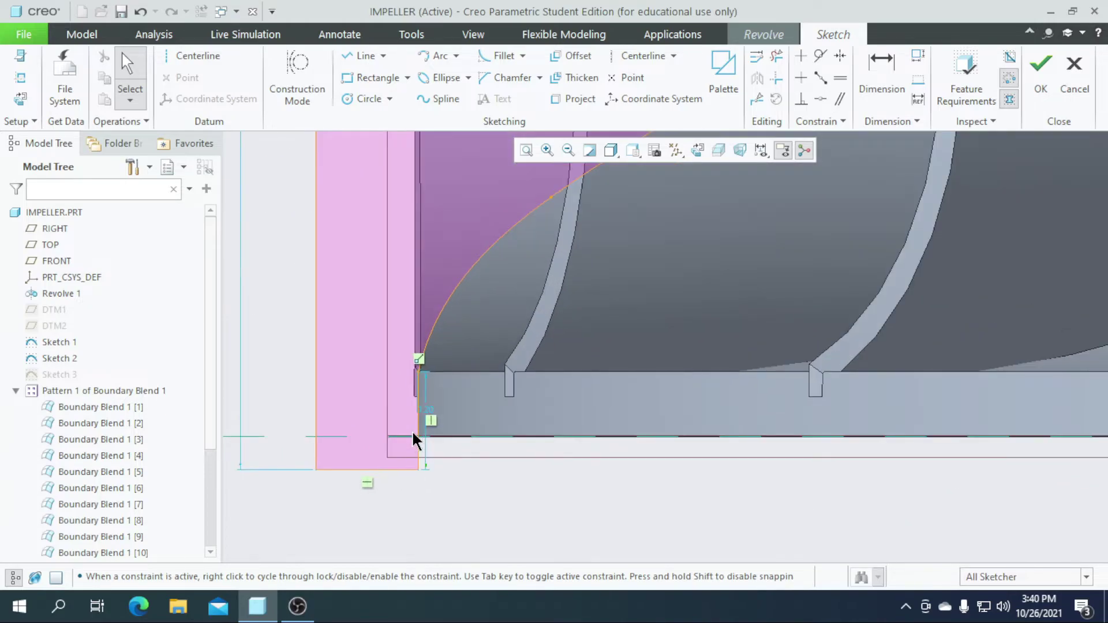
# Add a vertical centerline on the hub axis as the axis of revolution and finish the sketch
pyautogui.scroll(-5, 456, 463)
pyautogui.click(641, 56)
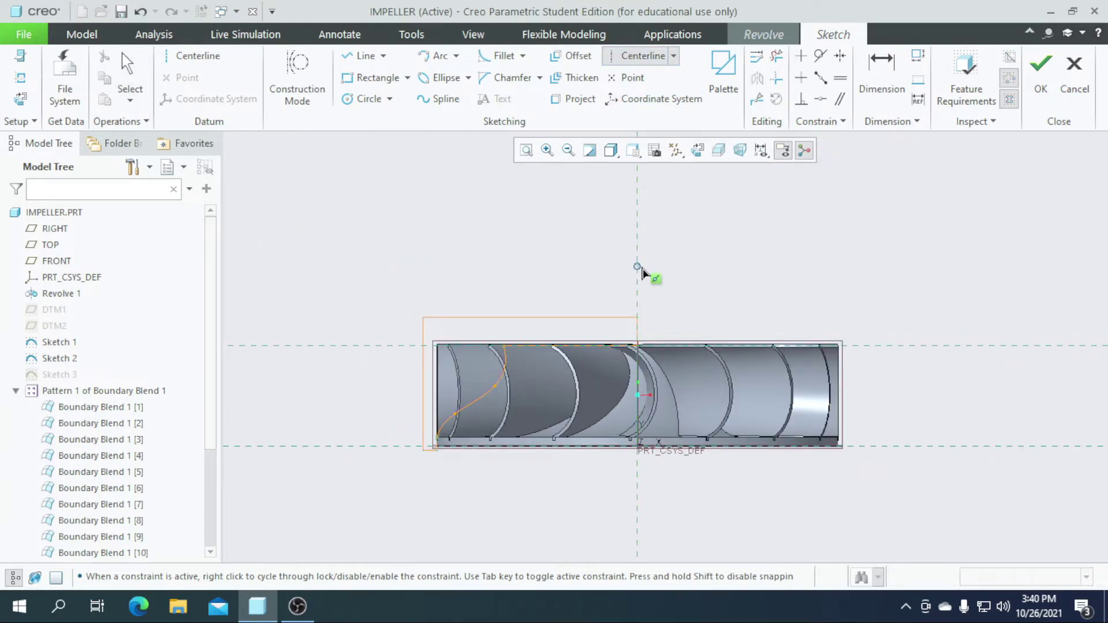
pyautogui.click(1041, 75)
pyautogui.moveTo(658, 283); pyautogui.dragTo(680, 305, button='middle')
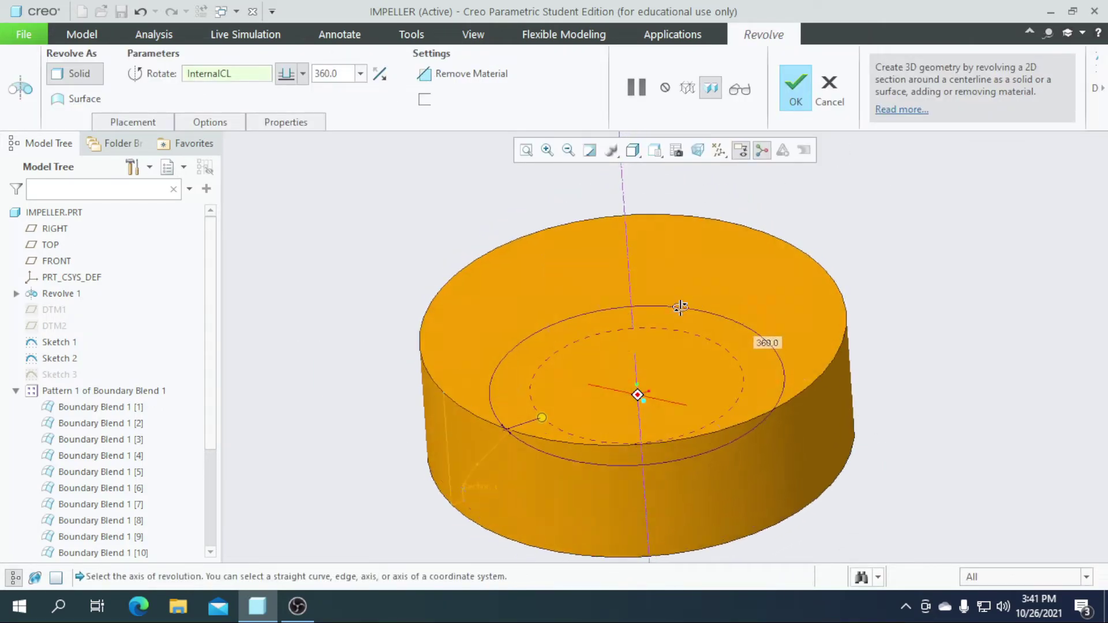
# Make the 360-degree revolve remove material, trimming the blades' outer edges to the spline profile, and complete the feature
pyautogui.click(425, 74)
pyautogui.moveTo(376, 288); pyautogui.dragTo(462, 512, button='middle')
pyautogui.scroll(-5, 582, 402)
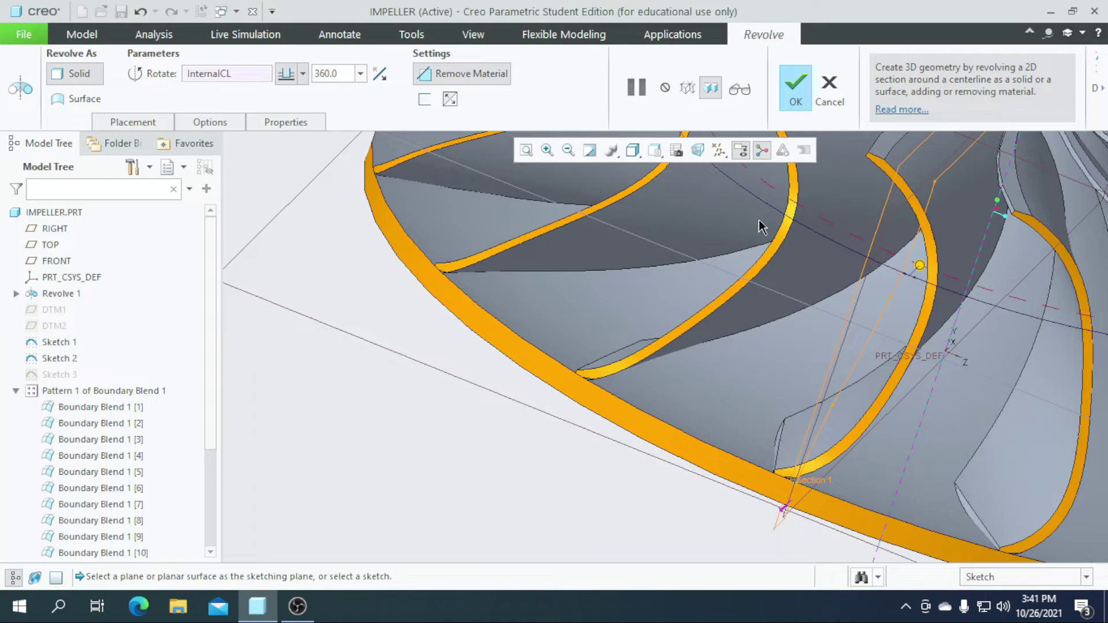
pyautogui.scroll(8, 600, 424)
pyautogui.scroll(-3, 662, 367)
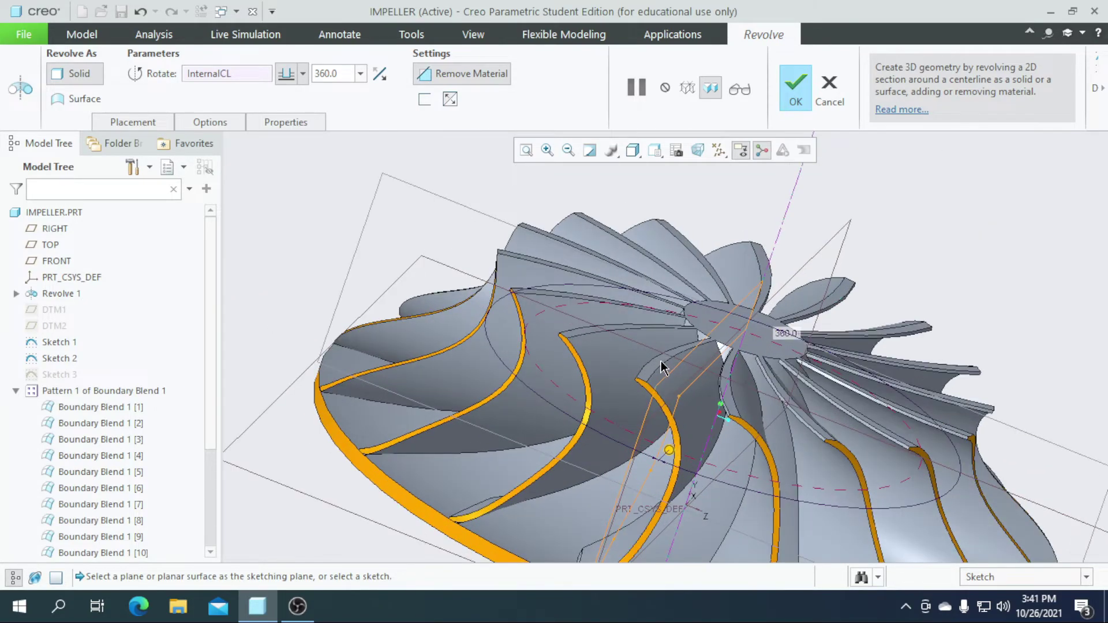
pyautogui.scroll(2, 648, 356)
pyautogui.click(795, 79)
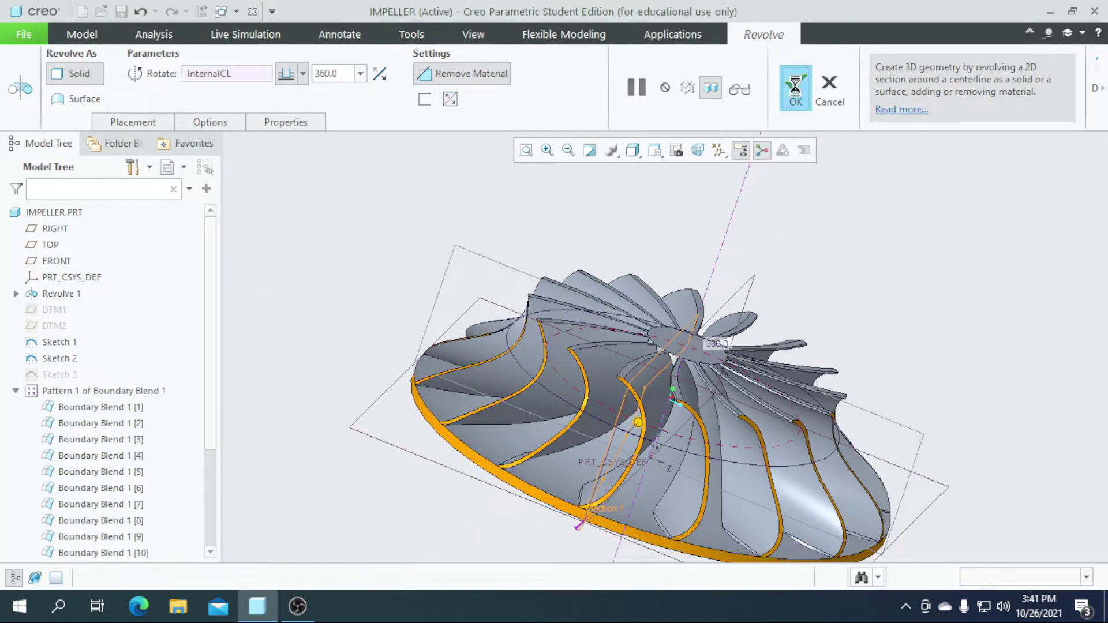
# Hide all datum axes, points, coordinate systems and planes
pyautogui.moveTo(867, 322); pyautogui.dragTo(793, 289, button='middle')
pyautogui.moveTo(645, 259); pyautogui.dragTo(688, 183, button='middle')
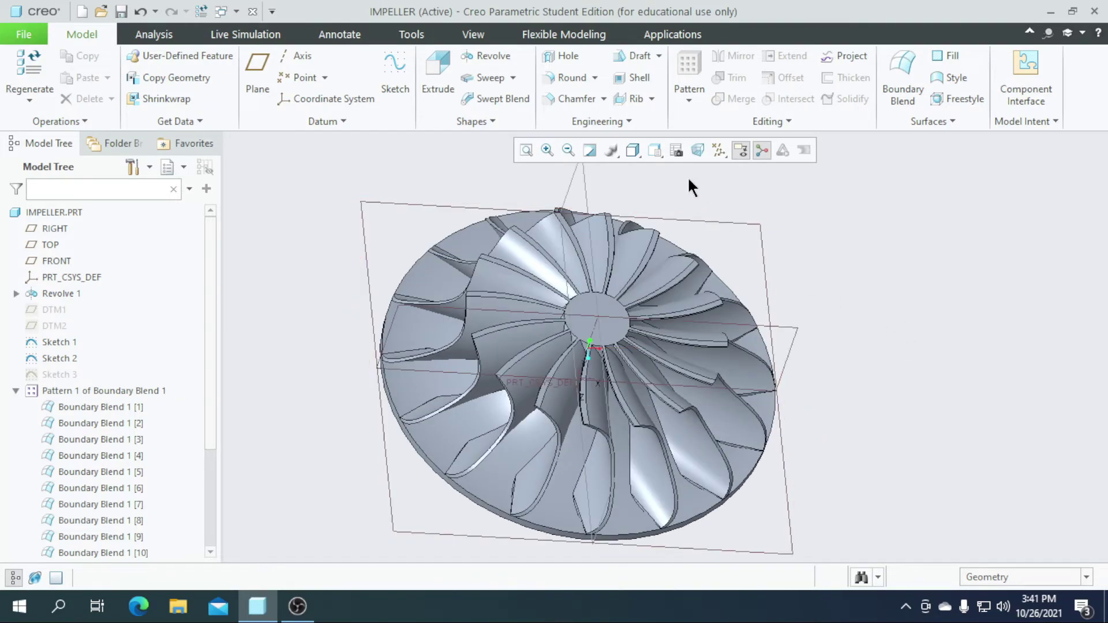
pyautogui.click(720, 151)
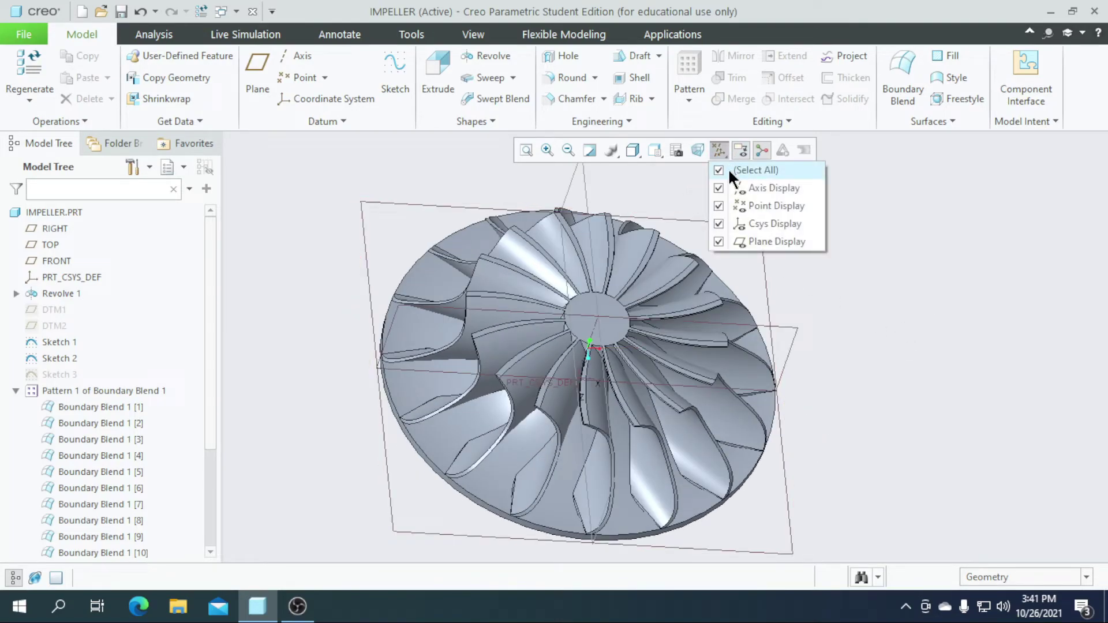
pyautogui.click(729, 168)
pyautogui.moveTo(857, 361)
pyautogui.mouseDown(button='middle')
pyautogui.moveTo(860, 331)
pyautogui.moveTo(859, 346)
pyautogui.mouseUp(button='middle')
# Apply a white appearance to the entire impeller part, using the Part selection filter
pyautogui.click(472, 34)
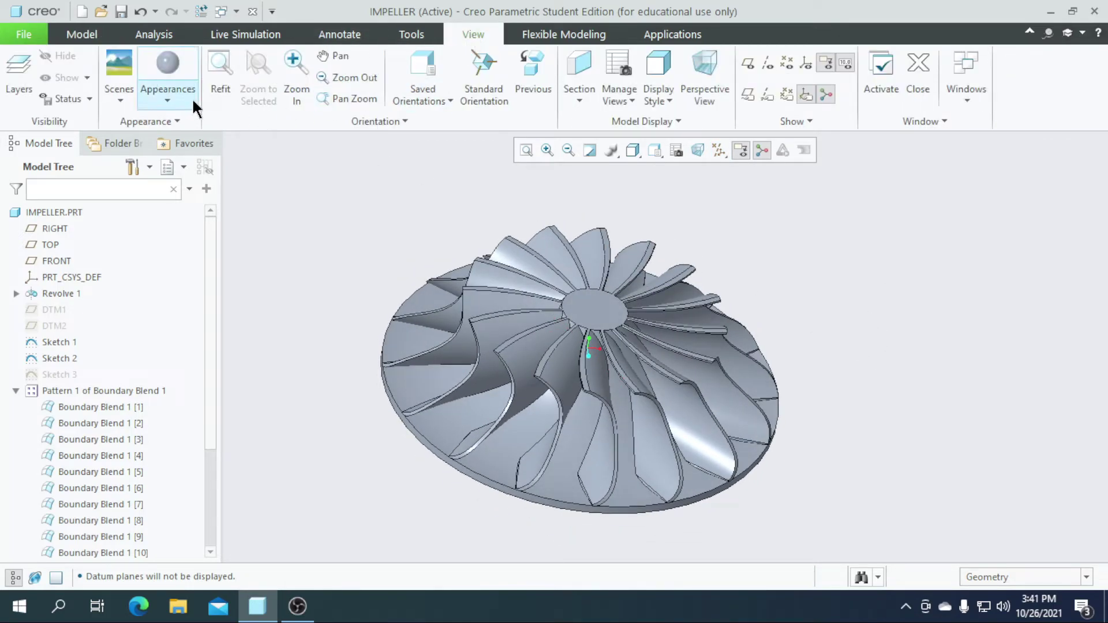
pyautogui.click(192, 98)
pyautogui.click(295, 189)
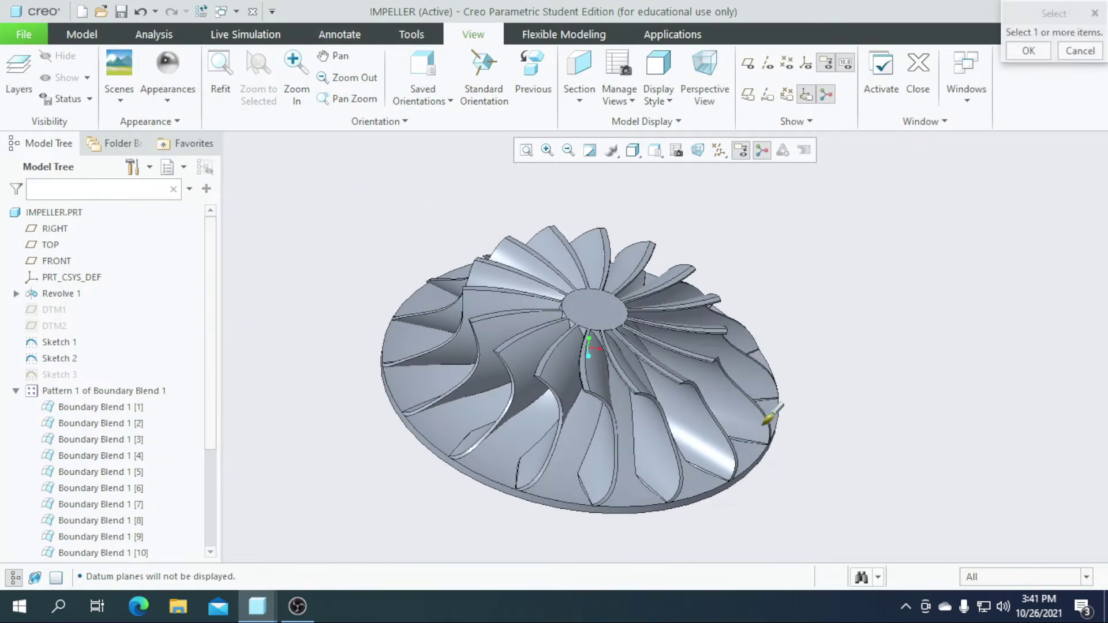
pyautogui.click(1023, 577)
pyautogui.click(989, 561)
pyautogui.click(608, 423)
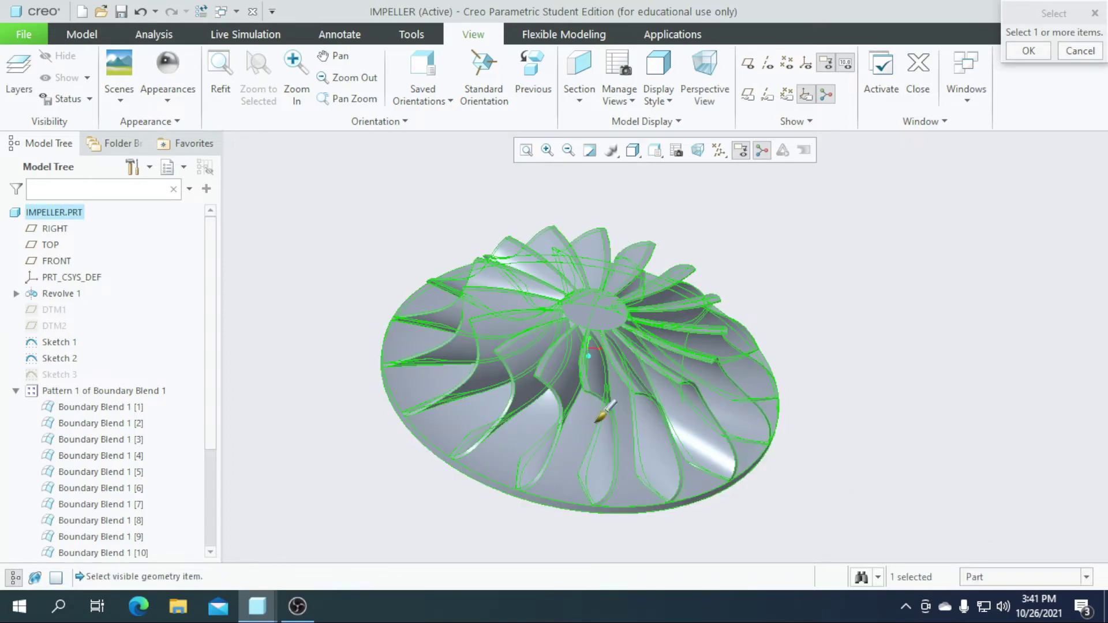
pyautogui.click(1026, 51)
# Set the model's display style to Shading With Reflections
pyautogui.moveTo(909, 354)
pyautogui.mouseDown(button='middle')
pyautogui.moveTo(903, 304)
pyautogui.moveTo(897, 361)
pyautogui.mouseUp(button='middle')
pyautogui.click(634, 150)
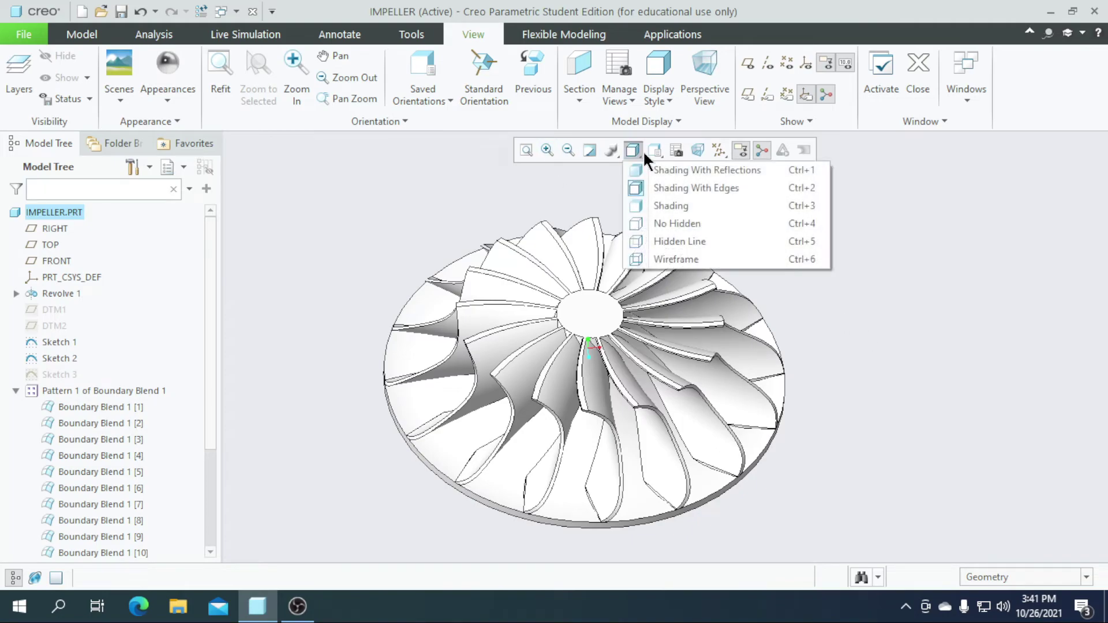
pyautogui.click(655, 167)
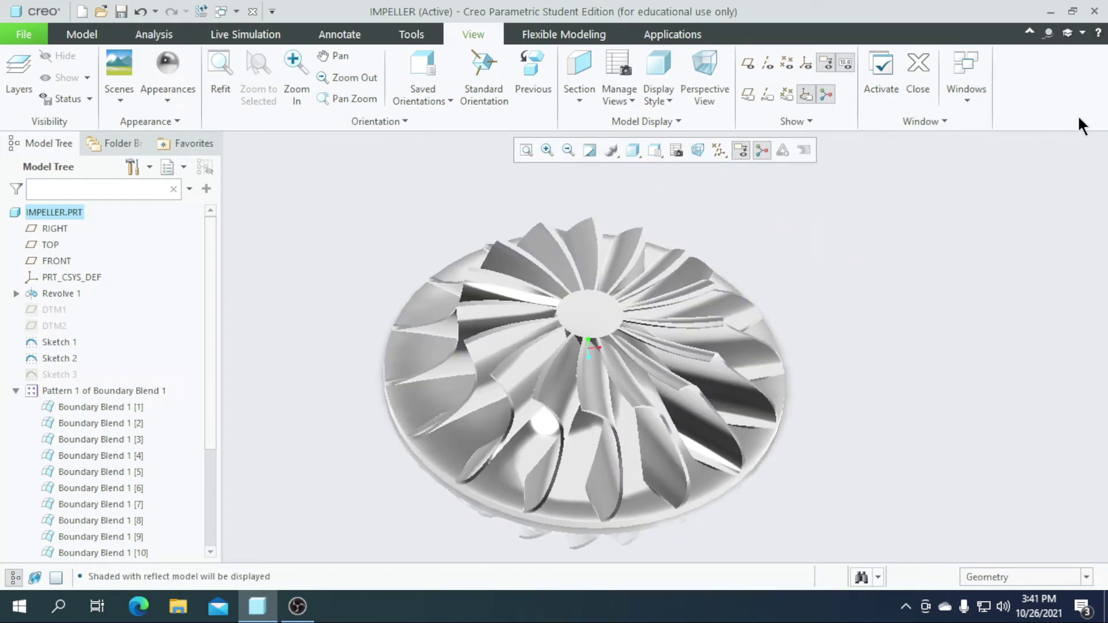
# Start a new sketch on the flat top face of the hub
pyautogui.moveTo(887, 348); pyautogui.dragTo(831, 321, button='middle')
pyautogui.scroll(-5, 577, 404)
pyautogui.scroll(5, 760, 372)
pyautogui.moveTo(763, 379)
pyautogui.mouseDown(button='middle')
pyautogui.moveTo(826, 368)
pyautogui.moveTo(765, 386)
pyautogui.moveTo(769, 367)
pyautogui.moveTo(781, 416)
pyautogui.moveTo(767, 415)
pyautogui.moveTo(762, 440)
pyautogui.moveTo(770, 334)
pyautogui.moveTo(774, 381)
pyautogui.moveTo(705, 390)
pyautogui.moveTo(689, 378)
pyautogui.mouseUp(button='middle')
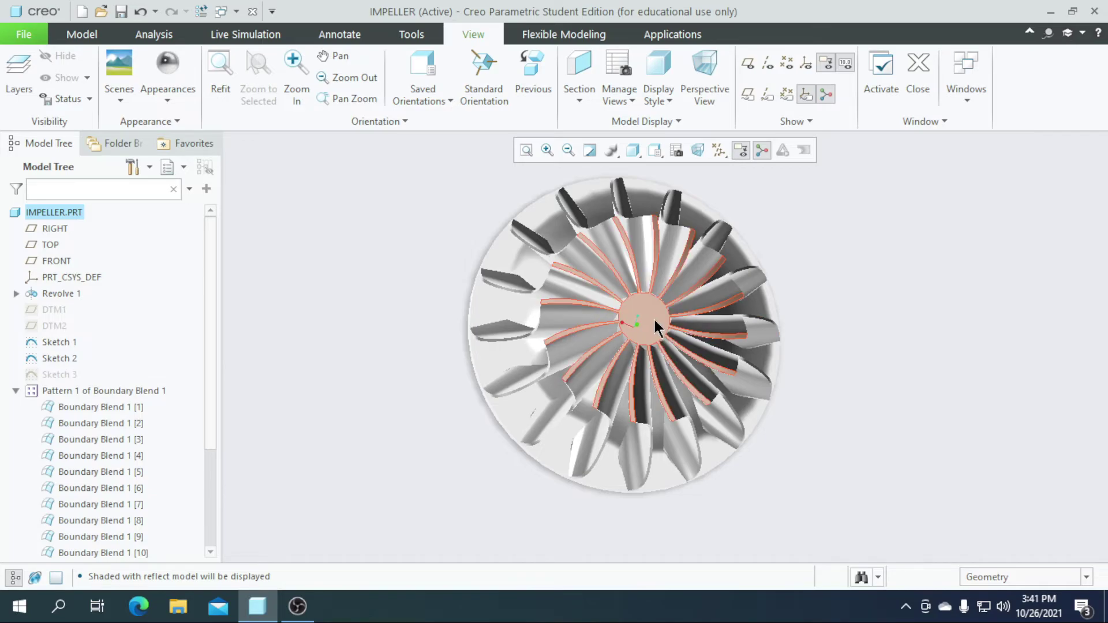
pyautogui.click(651, 327)
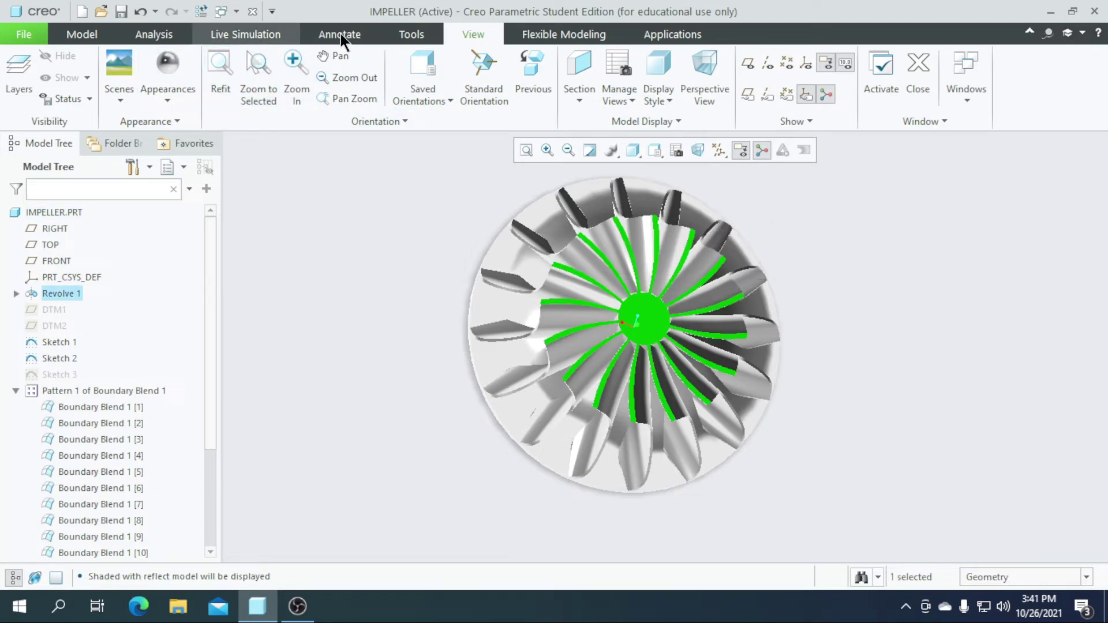
pyautogui.click(82, 35)
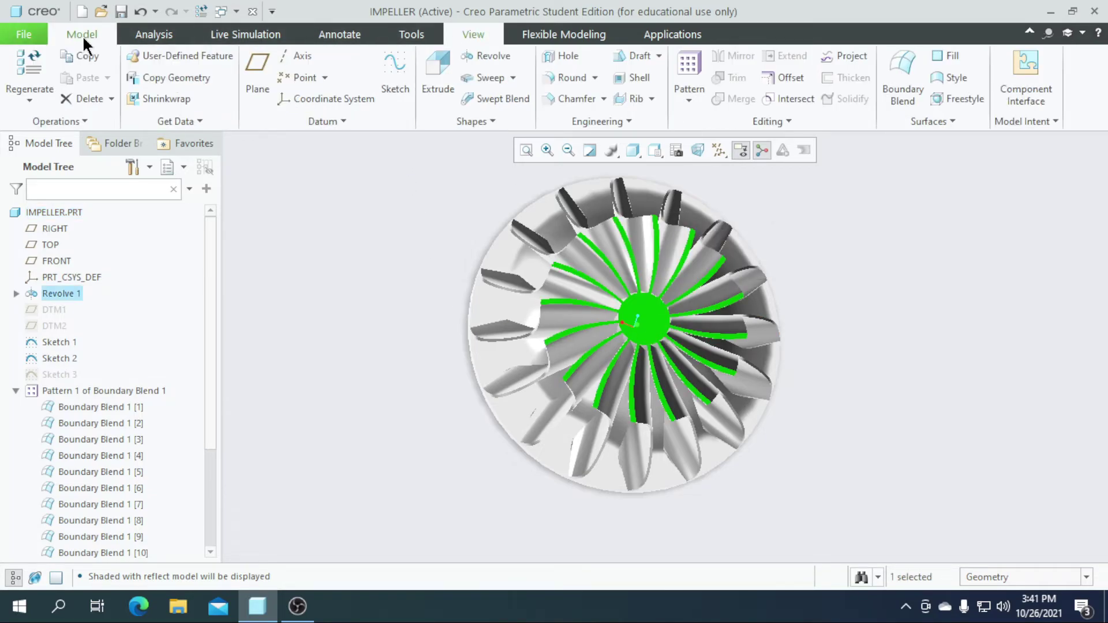
pyautogui.click(386, 80)
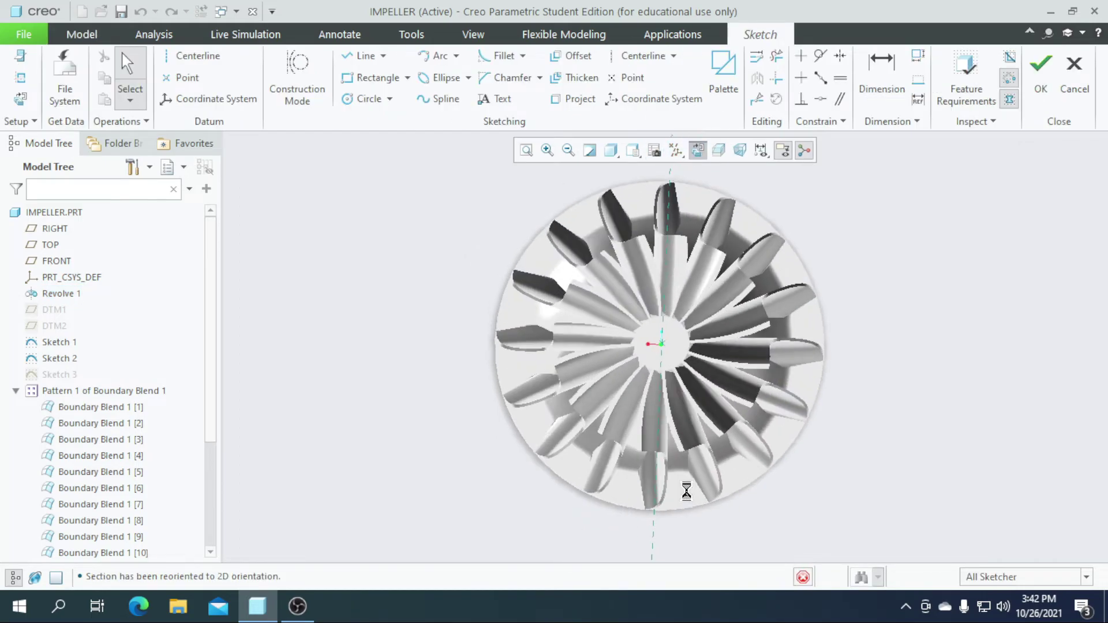
# Sketch a circle about 0.64 in diameter centred on the hub axis
pyautogui.scroll(-5, 675, 335)
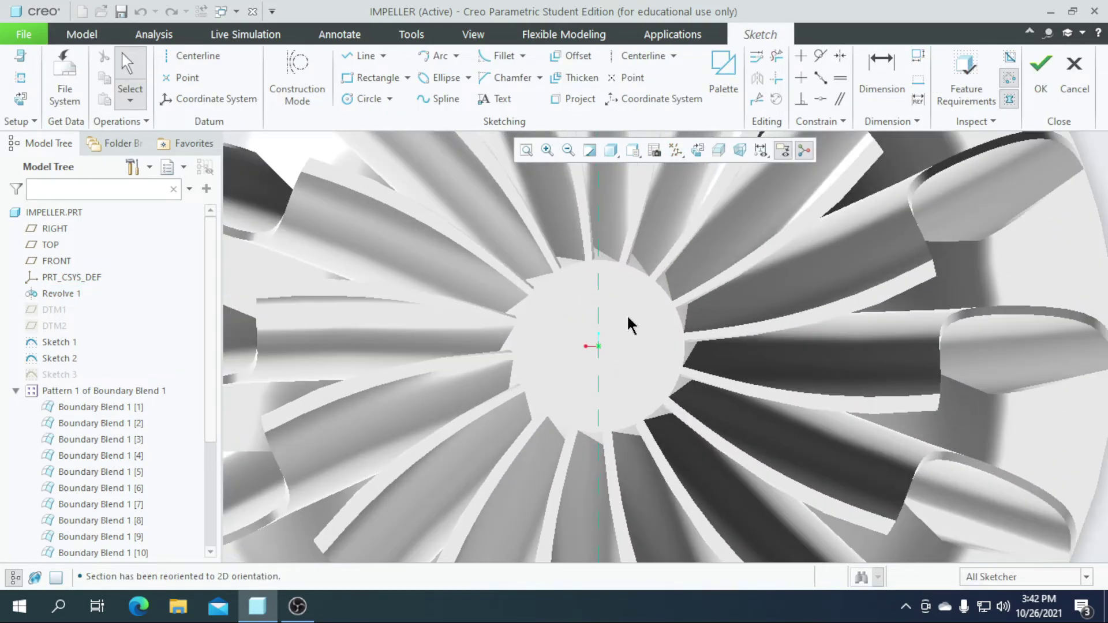
pyautogui.scroll(-2, 632, 326)
pyautogui.click(362, 99)
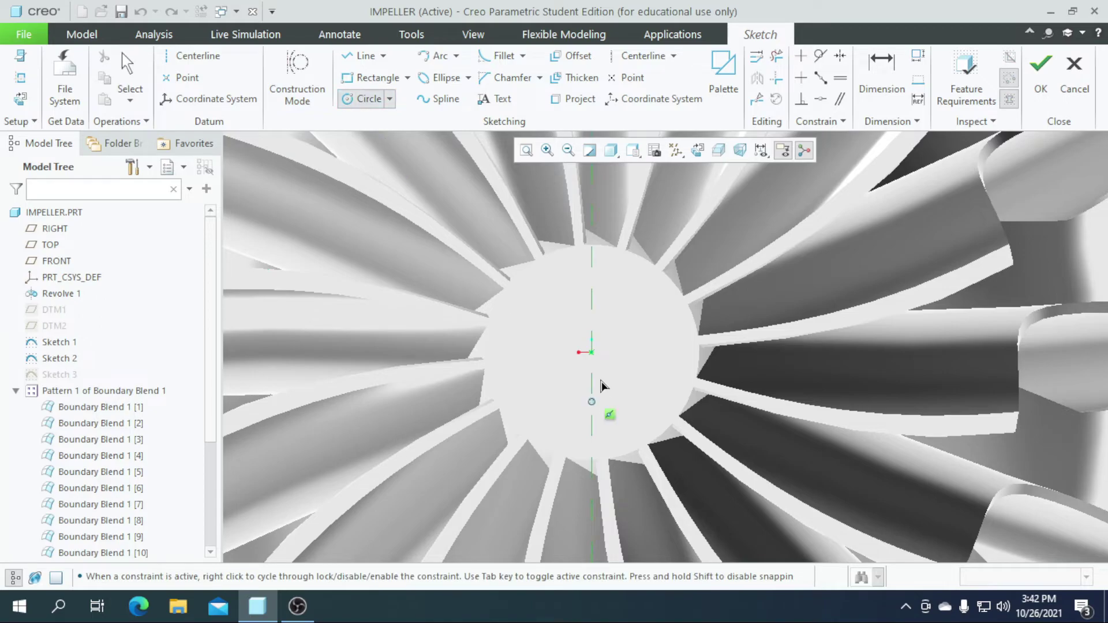
pyautogui.click(592, 352)
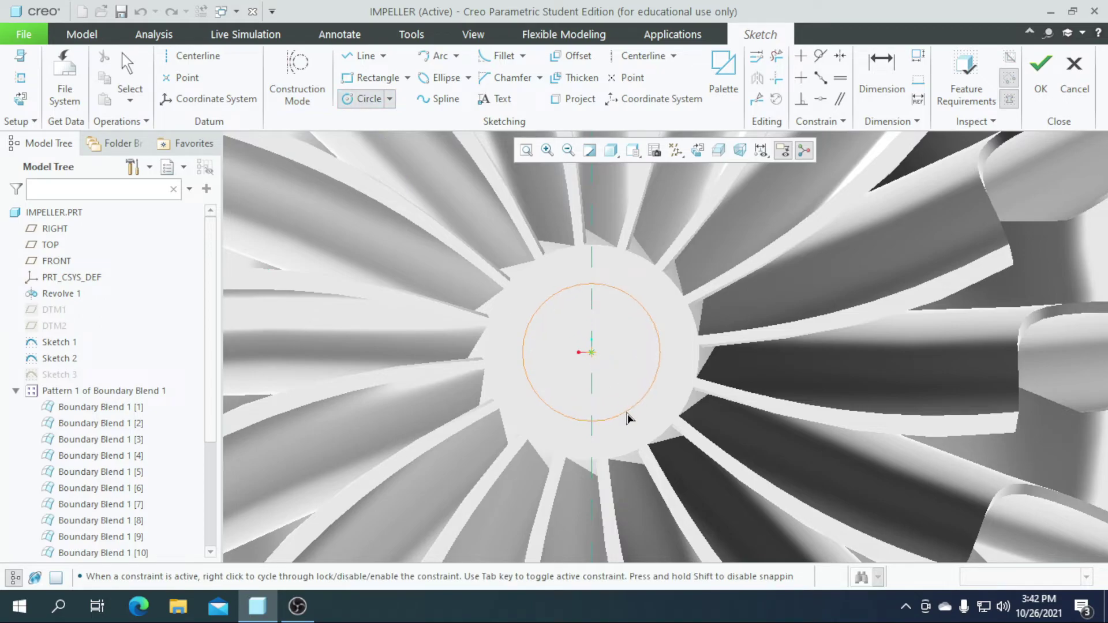
pyautogui.click(625, 414)
pyautogui.middleClick(507, 305)
# Set the circle's diameter to 0.5 and finish the sketch
pyautogui.doubleClick(505, 289)
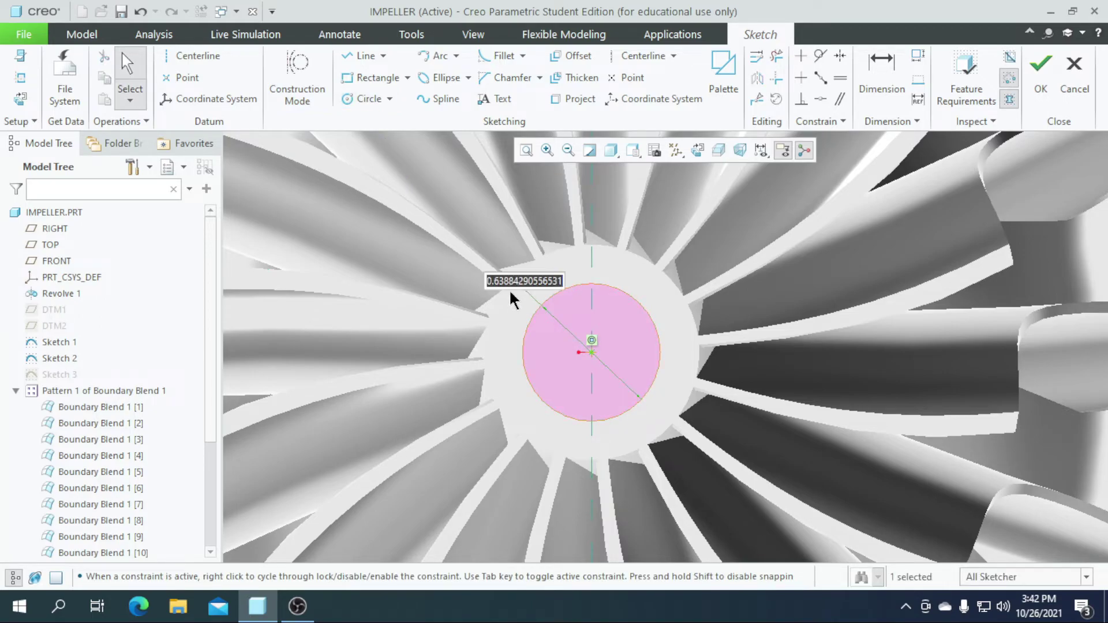
pyautogui.write('0.5')
pyautogui.press('Return')
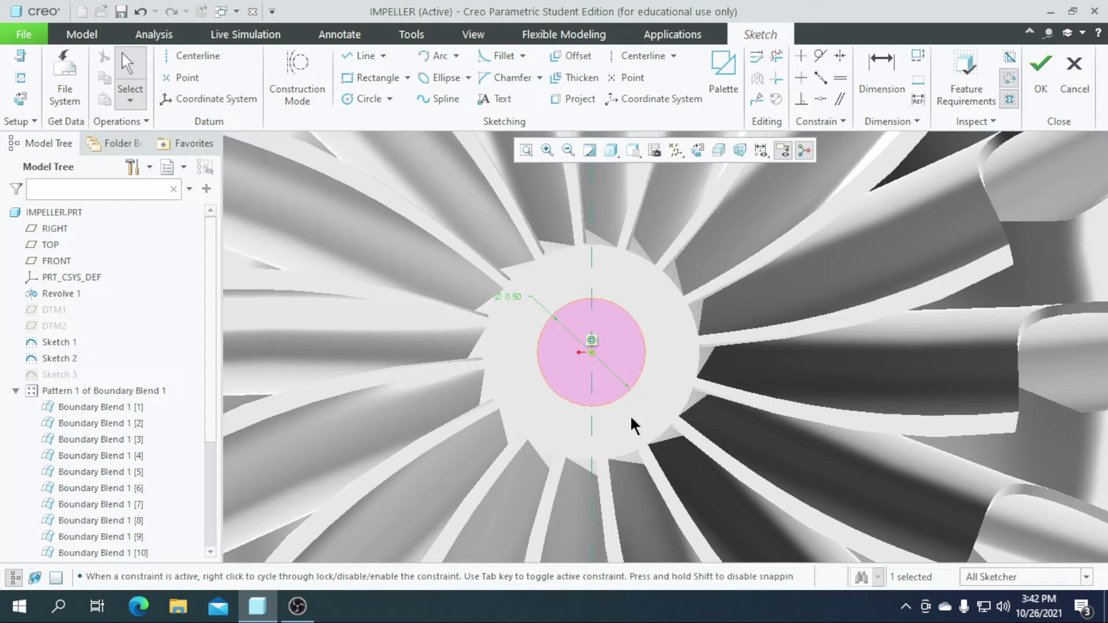
pyautogui.scroll(6, 631, 381)
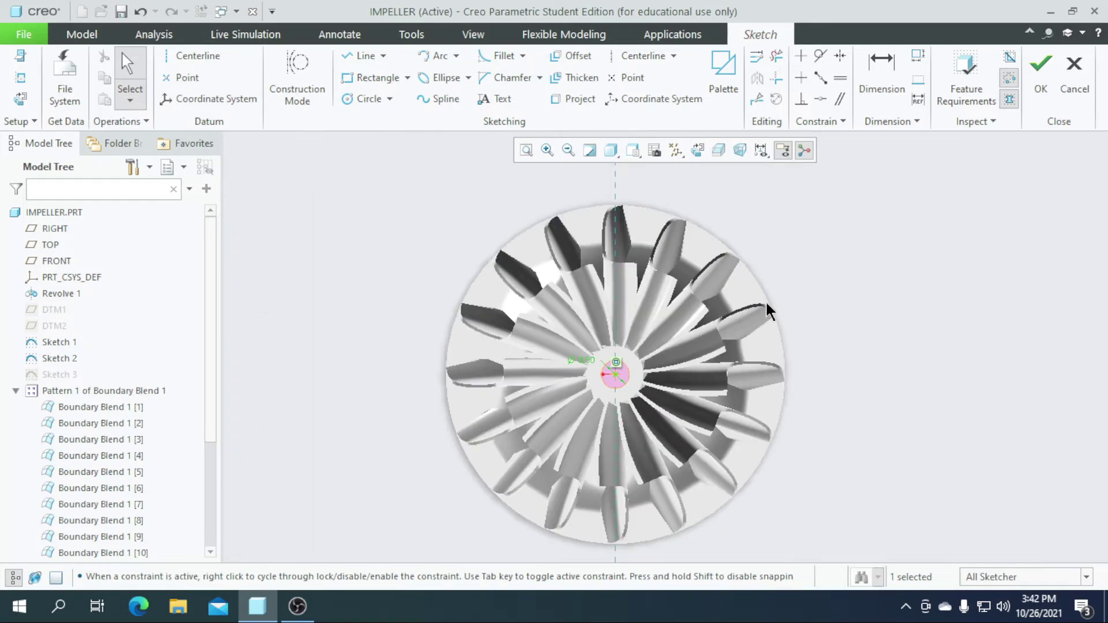
pyautogui.click(1045, 82)
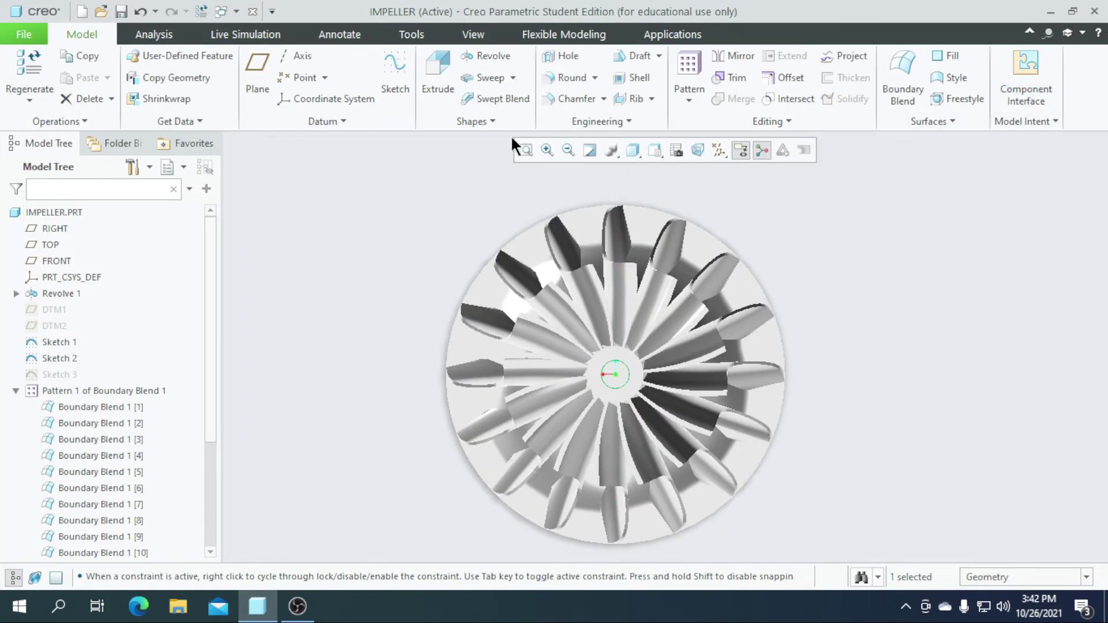
# Extrude the hub circle symmetrically to a total depth of 6.00, removing material to cut a bore through the impeller
pyautogui.click(438, 89)
pyautogui.moveTo(664, 407); pyautogui.dragTo(665, 467, button='middle')
pyautogui.click(156, 73)
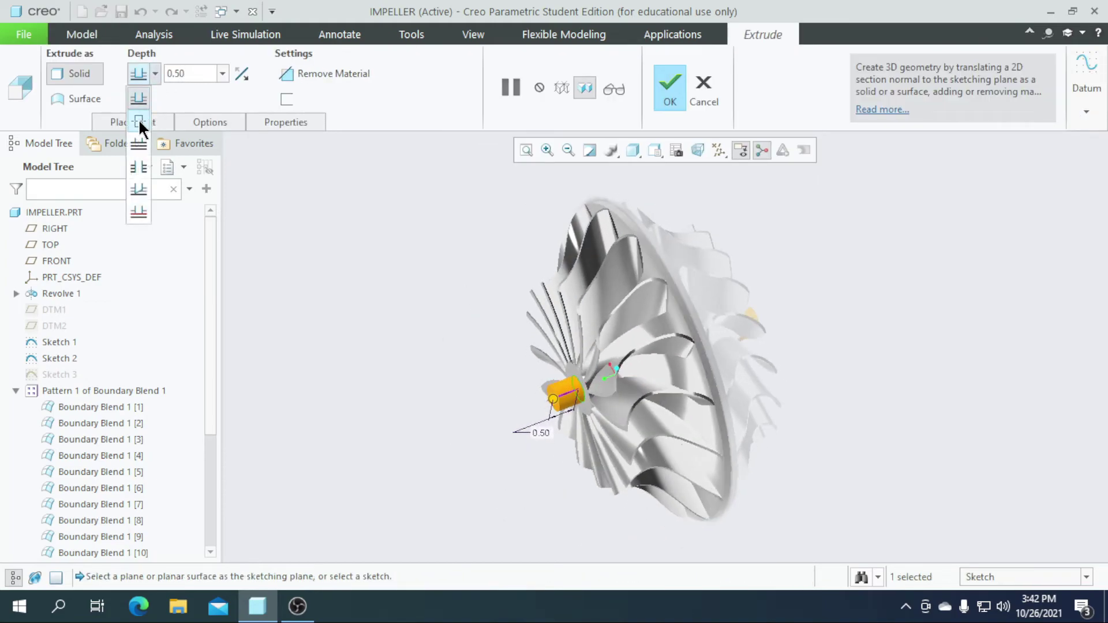
pyautogui.click(139, 118)
pyautogui.moveTo(565, 399); pyautogui.dragTo(430, 450)
pyautogui.click(334, 75)
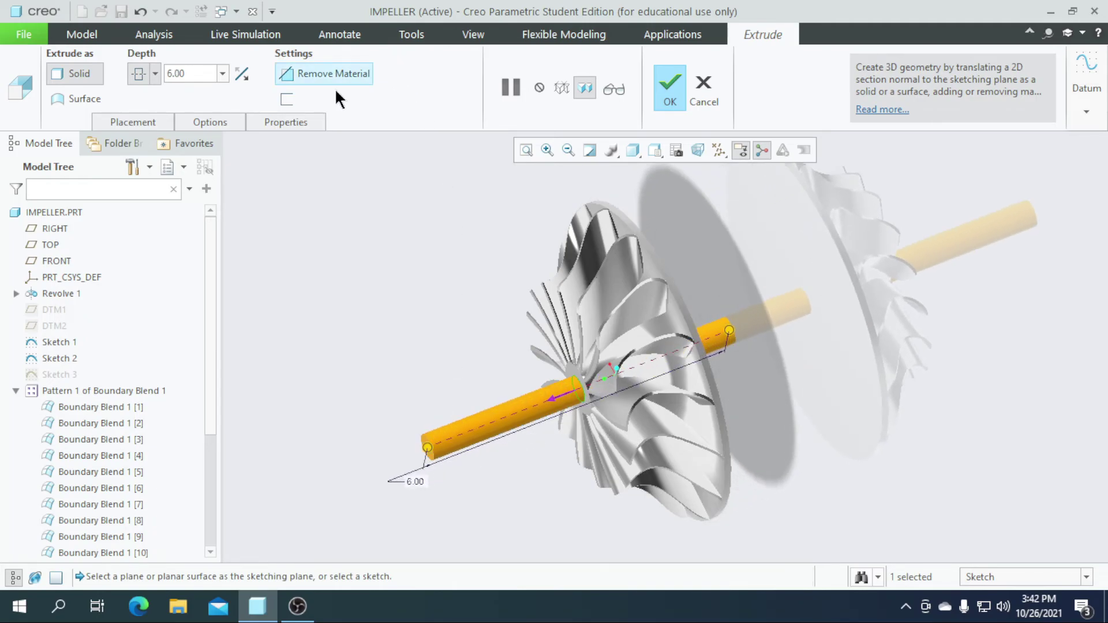
pyautogui.click(683, 91)
# Hide the blade curve sketch, Sketch 1, that shows inside the hub bore
pyautogui.moveTo(816, 367); pyautogui.dragTo(751, 312, button='middle')
pyautogui.scroll(-8, 621, 371)
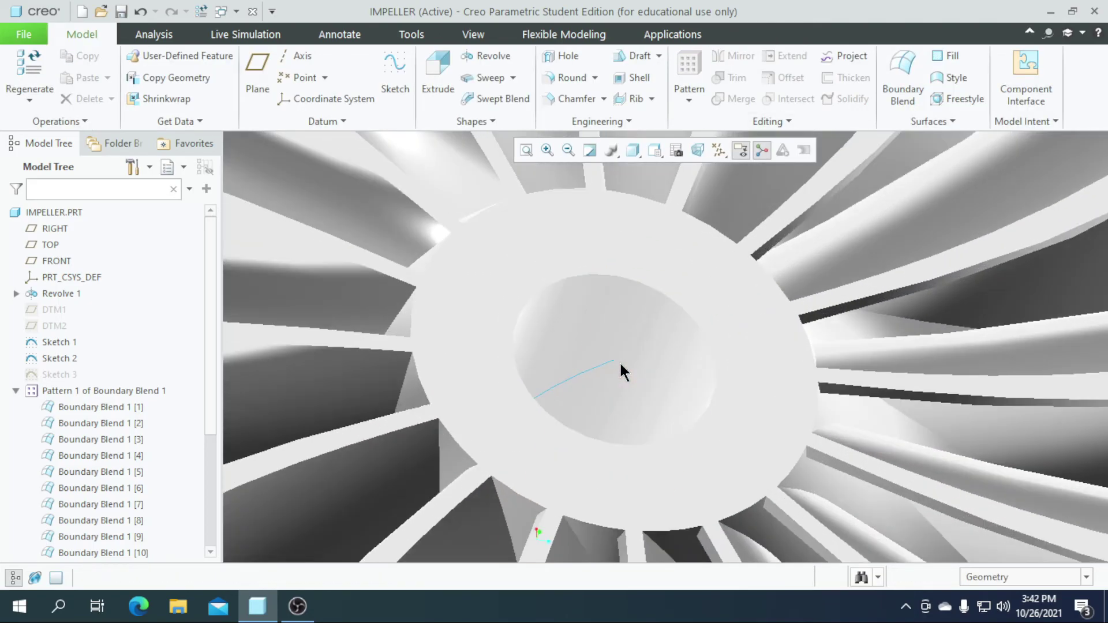
pyautogui.scroll(10, 569, 384)
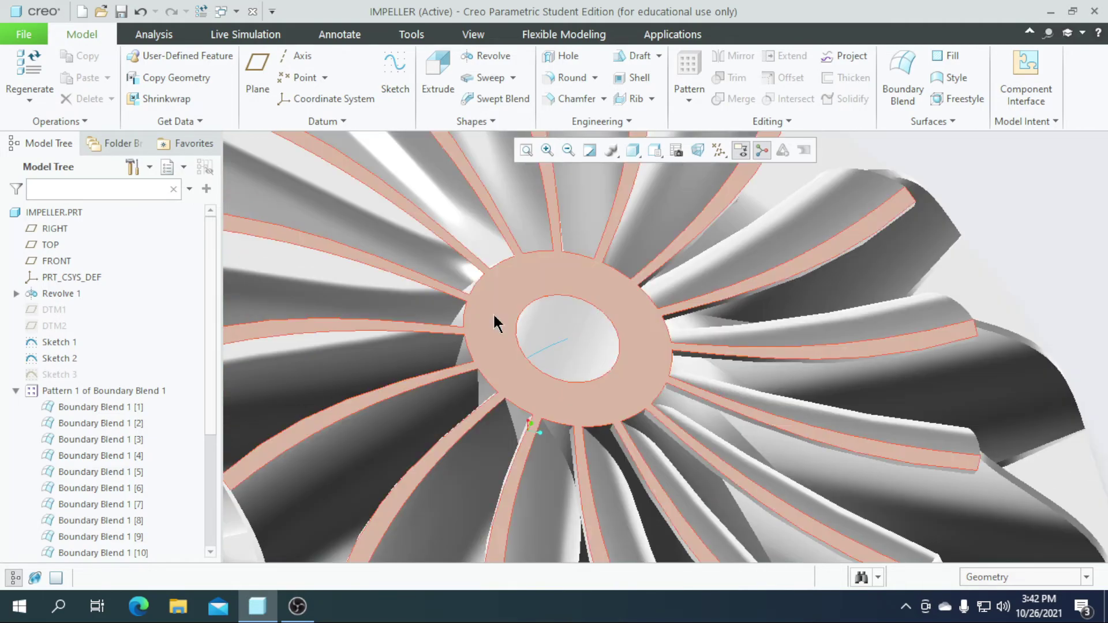
pyautogui.scroll(-4, 574, 364)
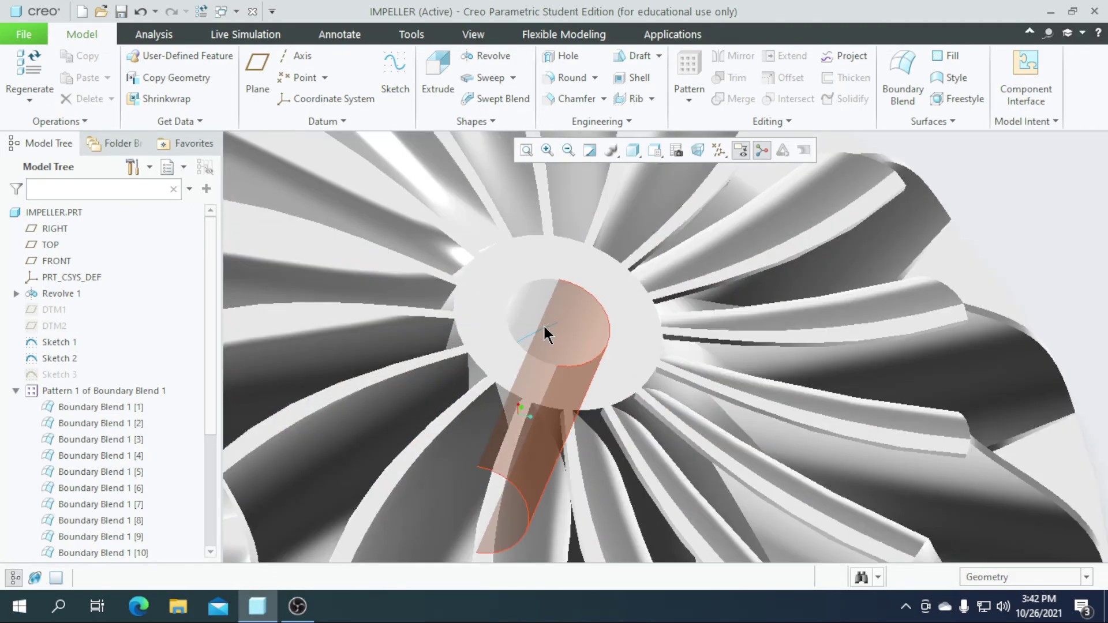
pyautogui.click(550, 328)
pyautogui.click(599, 273)
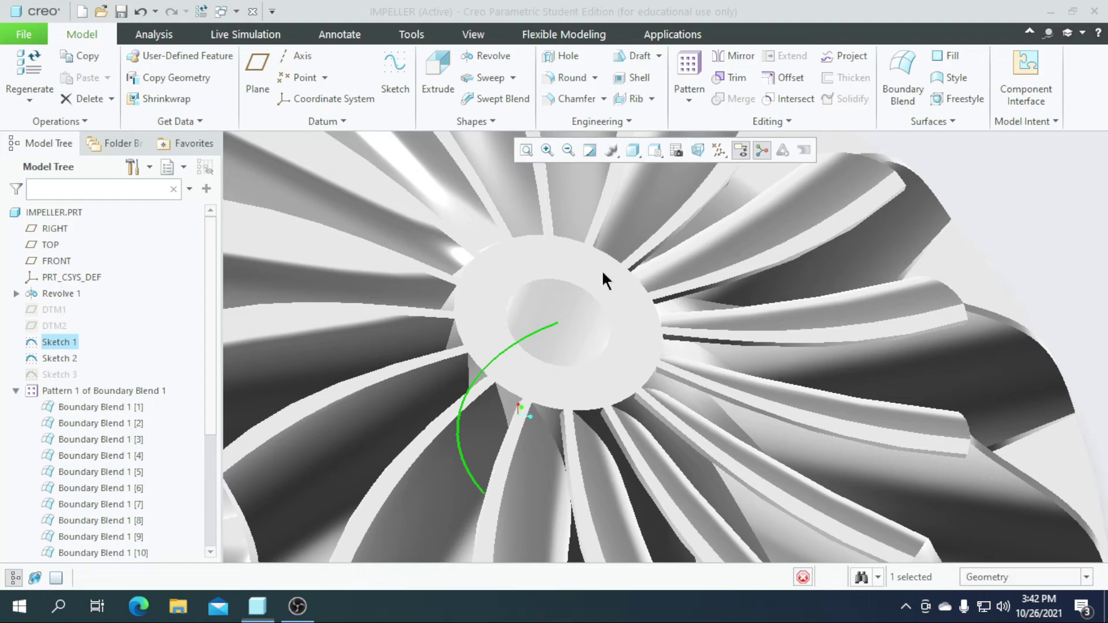
# Examine the finished impeller from the back plate, the side and the bladed front
pyautogui.scroll(6, 635, 294)
pyautogui.moveTo(861, 327)
pyautogui.mouseDown(button='middle')
pyautogui.moveTo(894, 359)
pyautogui.moveTo(884, 325)
pyautogui.moveTo(889, 344)
pyautogui.moveTo(920, 366)
pyautogui.moveTo(938, 338)
pyautogui.moveTo(915, 344)
pyautogui.moveTo(885, 332)
pyautogui.moveTo(888, 375)
pyautogui.moveTo(906, 346)
pyautogui.moveTo(920, 363)
pyautogui.moveTo(958, 286)
pyautogui.moveTo(953, 348)
pyautogui.moveTo(903, 336)
pyautogui.moveTo(906, 376)
pyautogui.moveTo(952, 375)
pyautogui.moveTo(958, 400)
pyautogui.moveTo(878, 324)
pyautogui.moveTo(850, 344)
pyautogui.moveTo(849, 366)
pyautogui.moveTo(963, 277)
pyautogui.moveTo(930, 294)
pyautogui.moveTo(938, 315)
pyautogui.moveTo(968, 301)
pyautogui.mouseUp(button='middle')
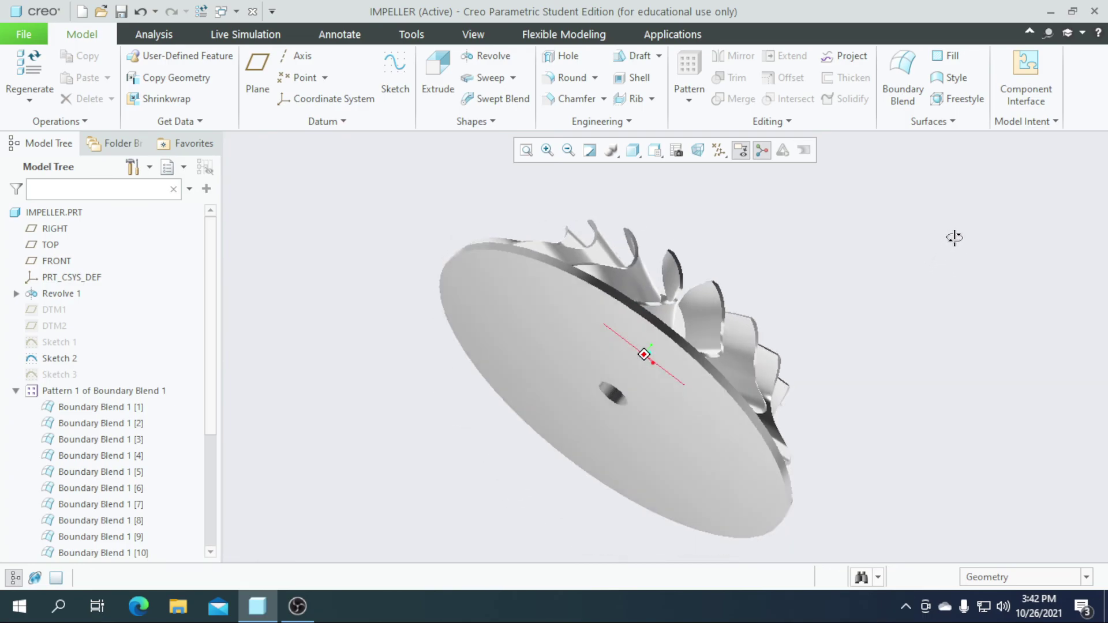
pyautogui.moveTo(899, 250); pyautogui.dragTo(896, 269, button='middle')
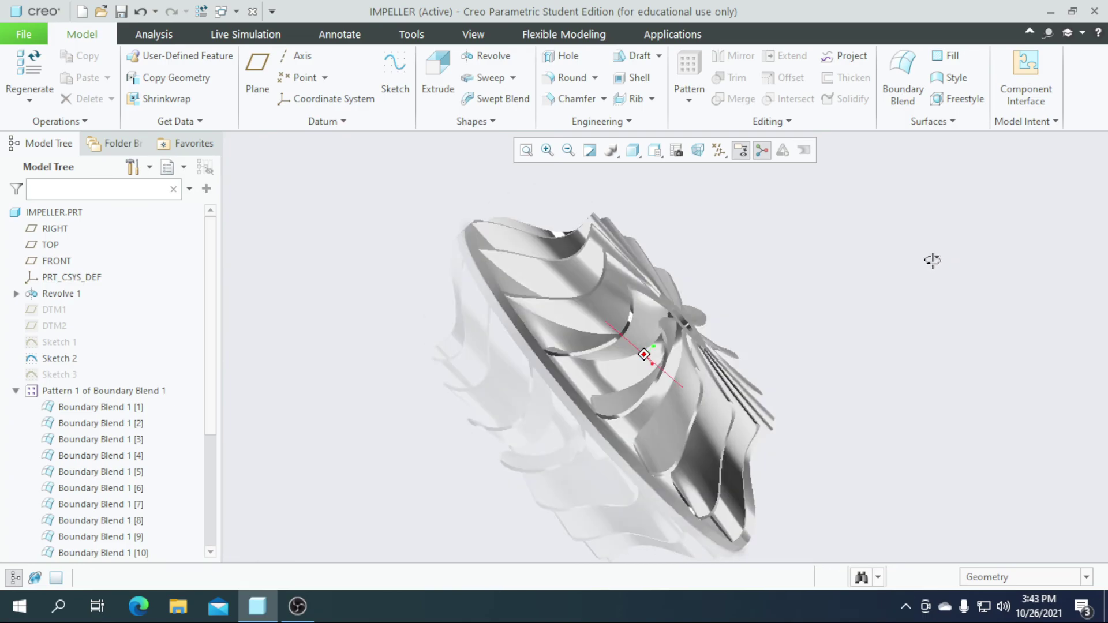
pyautogui.moveTo(887, 225); pyautogui.dragTo(835, 212, button='middle')
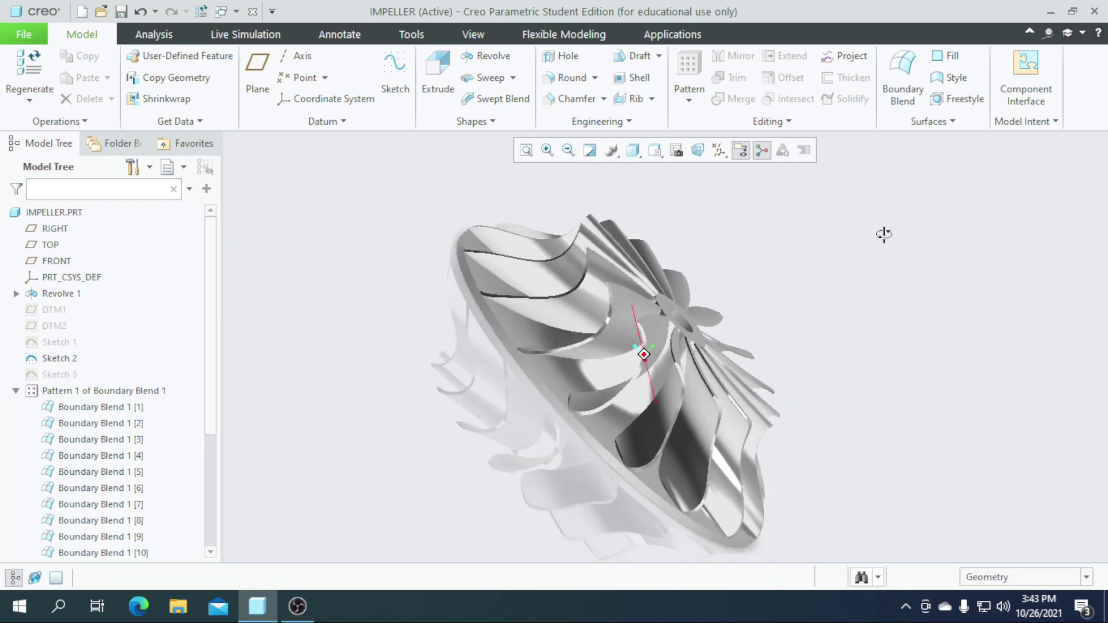
pyautogui.moveTo(834, 281); pyautogui.dragTo(862, 280, button='middle')
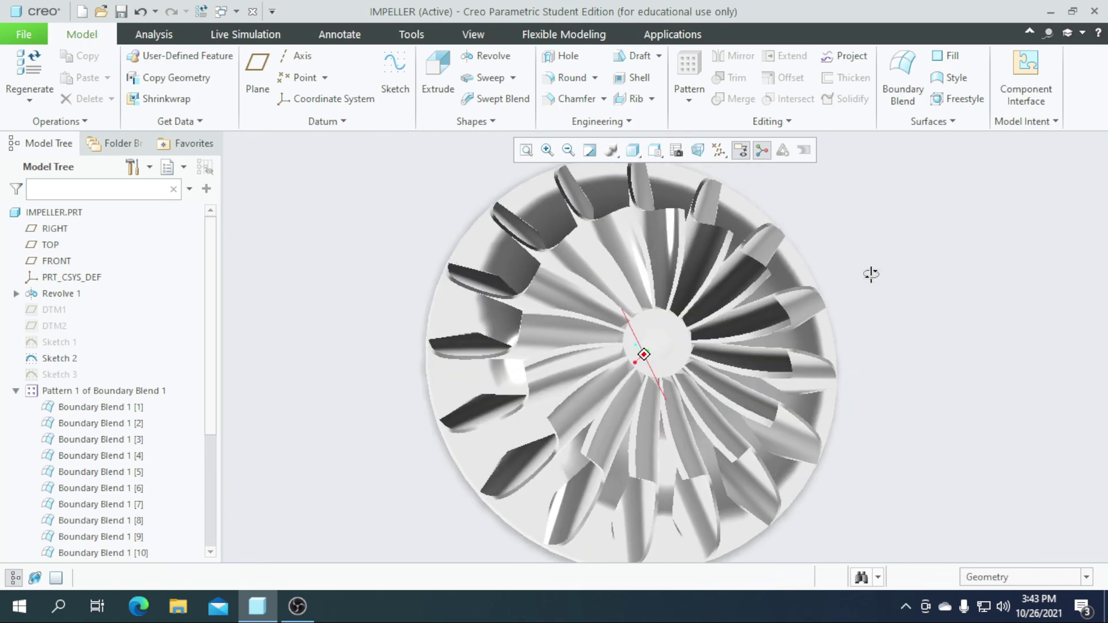